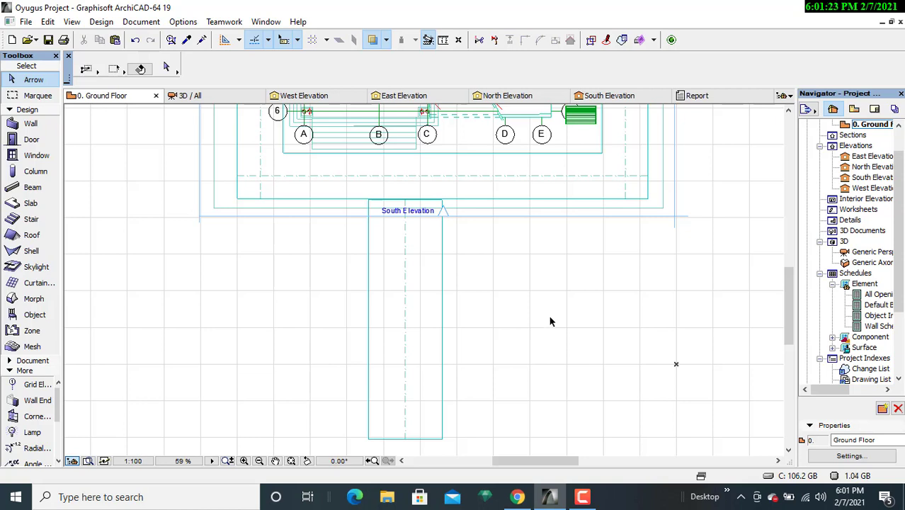
Examine the existing house on the ground floor plan and from several sides in the 3D view
scroll(634, 262, "up", 2)
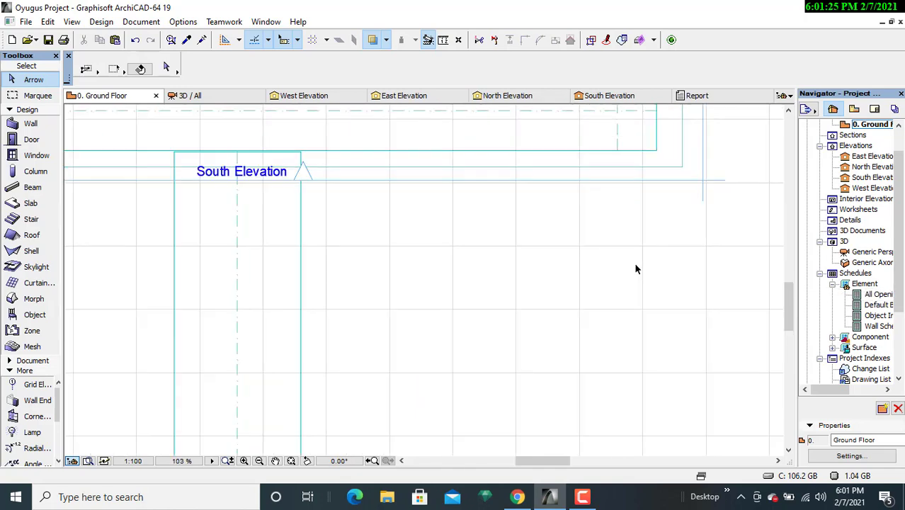
scroll(634, 262, "down", 6)
middle_click_drag(634, 262, 465, 428)
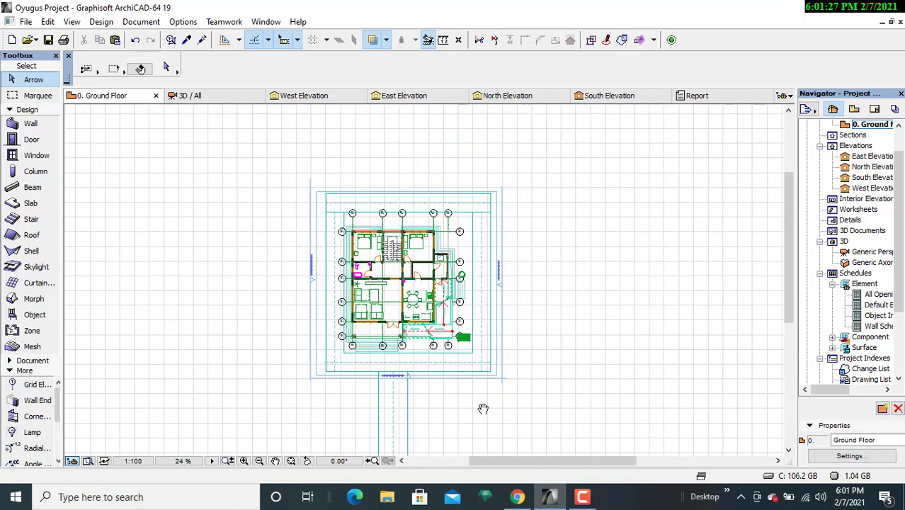
left_click(236, 99)
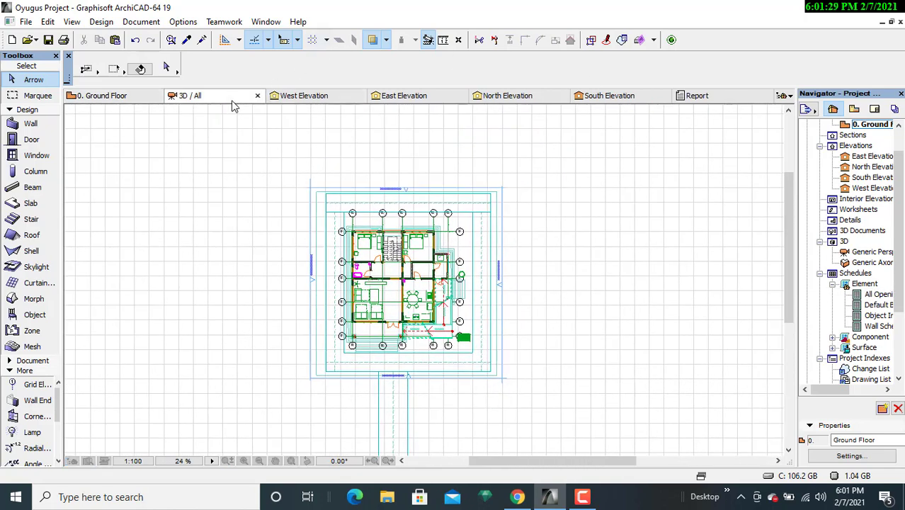
left_click_drag(480, 269, 427, 289)
scroll(425, 288, "up", 6)
scroll(297, 259, "up", 3)
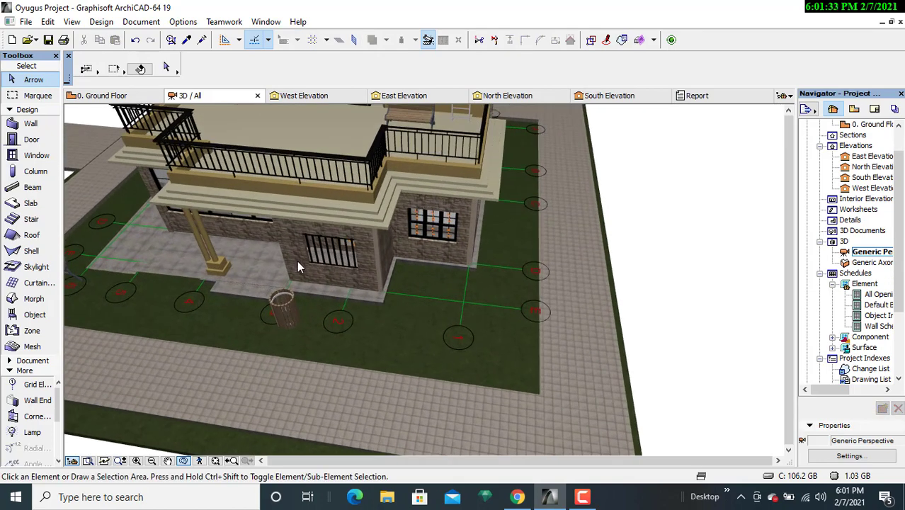
middle_click_drag(293, 259, 440, 308)
left_click_drag(441, 308, 423, 280)
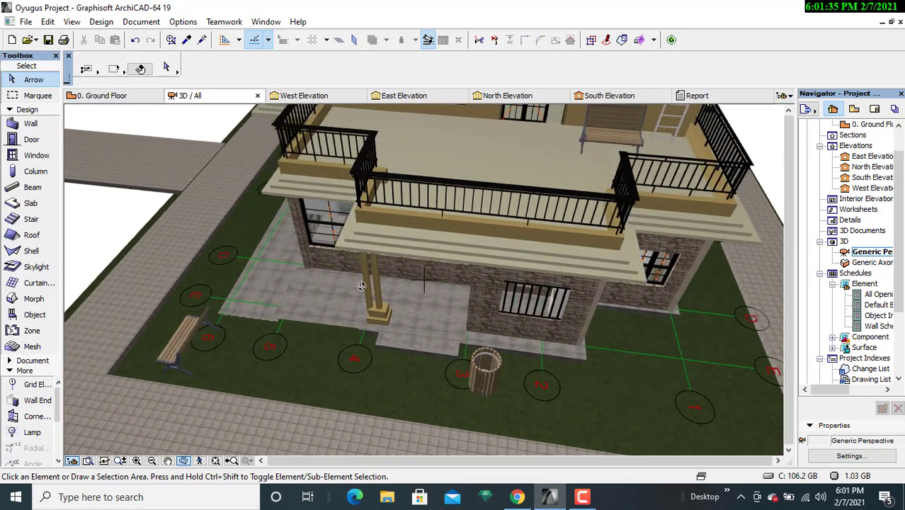
left_click_drag(273, 267, 380, 260)
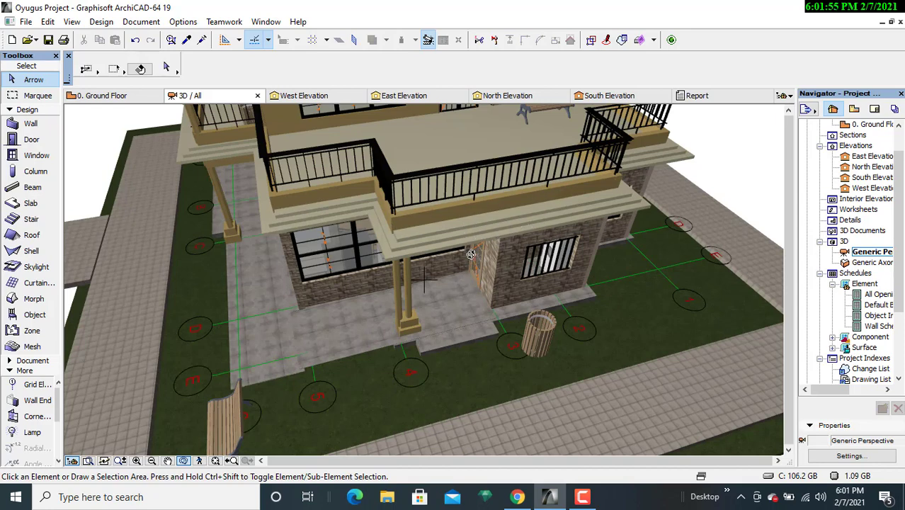
left_click_drag(638, 221, 412, 253)
left_click_drag(553, 259, 335, 233)
left_click_drag(449, 252, 422, 293)
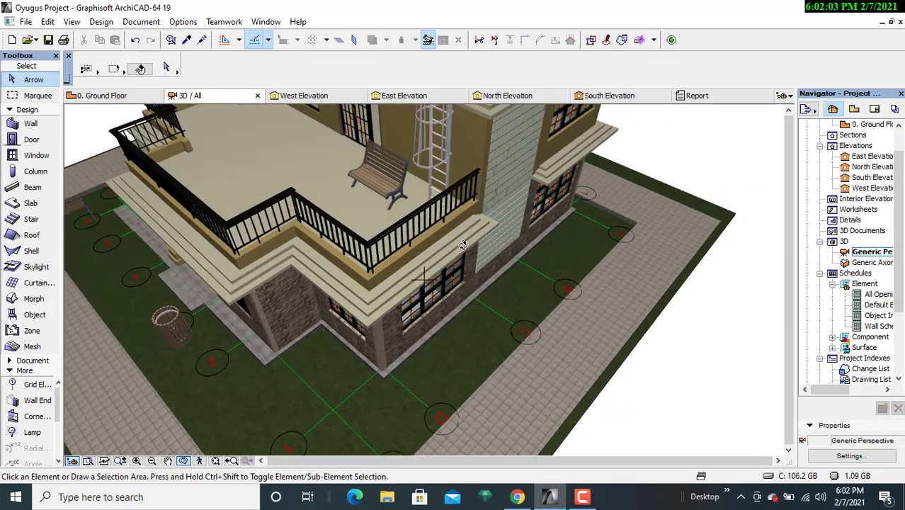
mouse_move(461, 244)
left_mouse_down()
mouse_move(446, 212)
mouse_move(470, 233)
left_mouse_up()
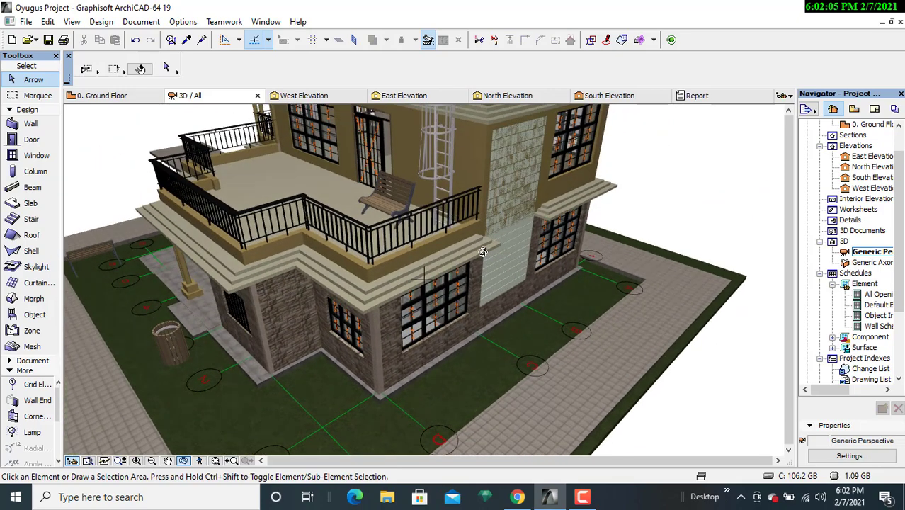
left_click_drag(470, 273, 473, 274)
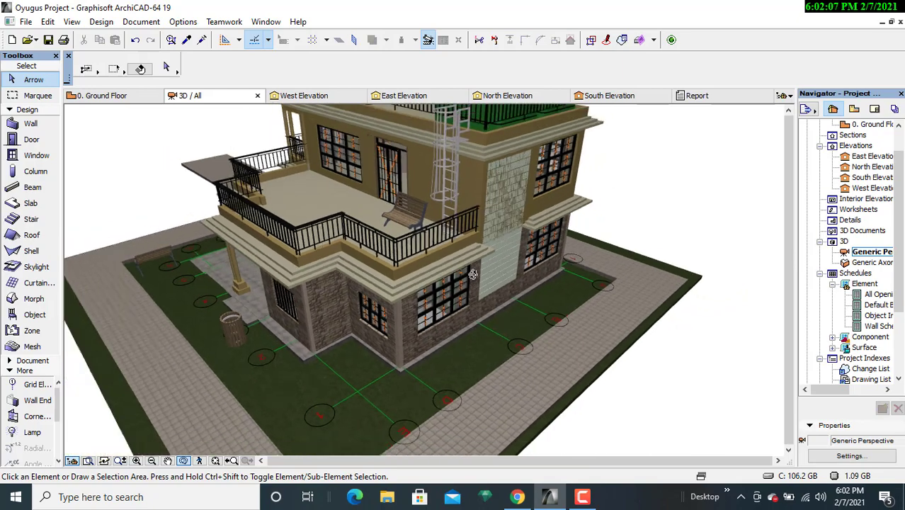
scroll(473, 274, "down", 4)
left_click_drag(339, 291, 476, 314)
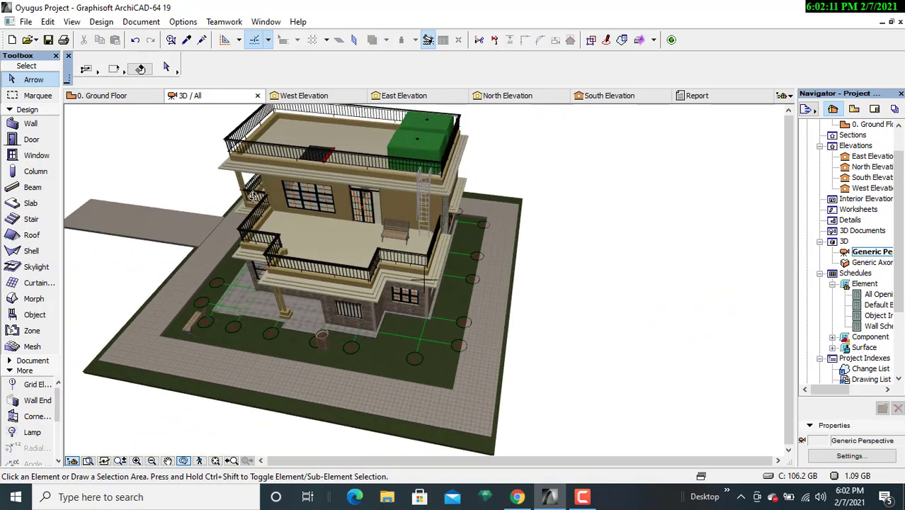
Draw a 30000 by 30000 rectangular slab in the empty area beside the house on the ground floor plan
left_click(89, 101)
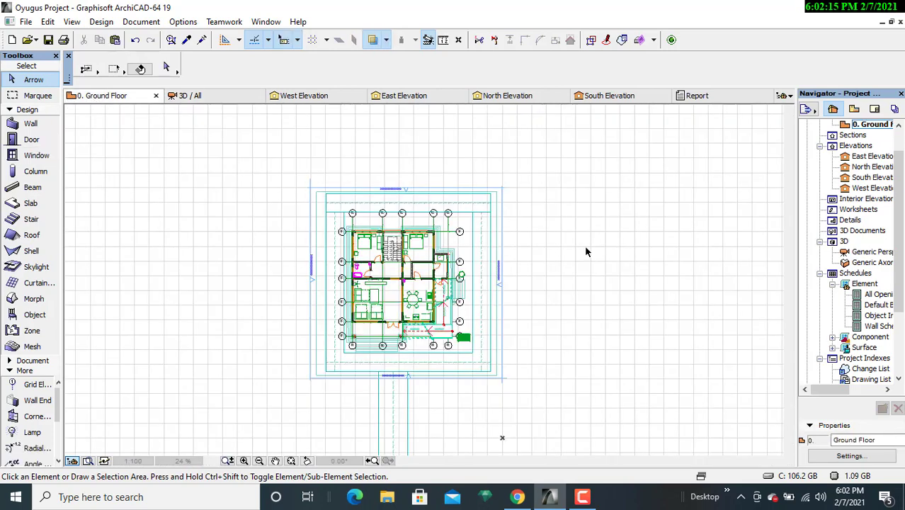
middle_click_drag(552, 250, 330, 246)
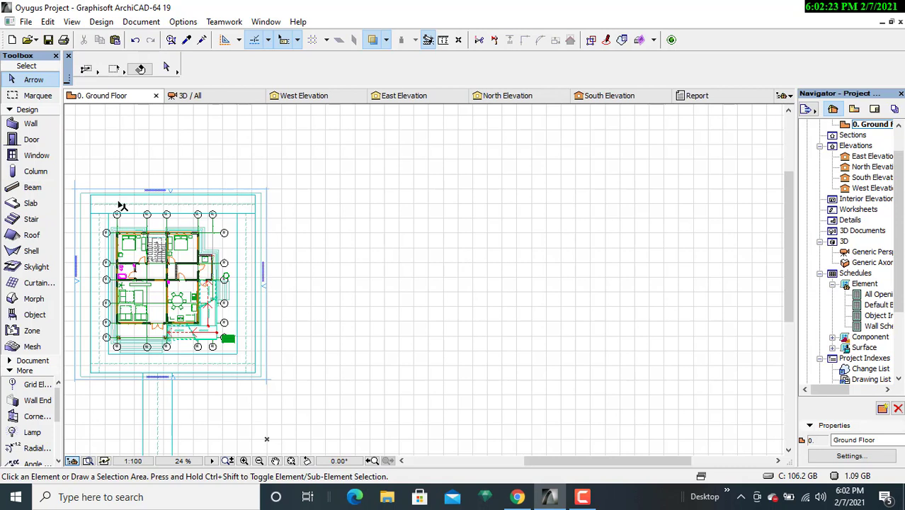
left_click(32, 204)
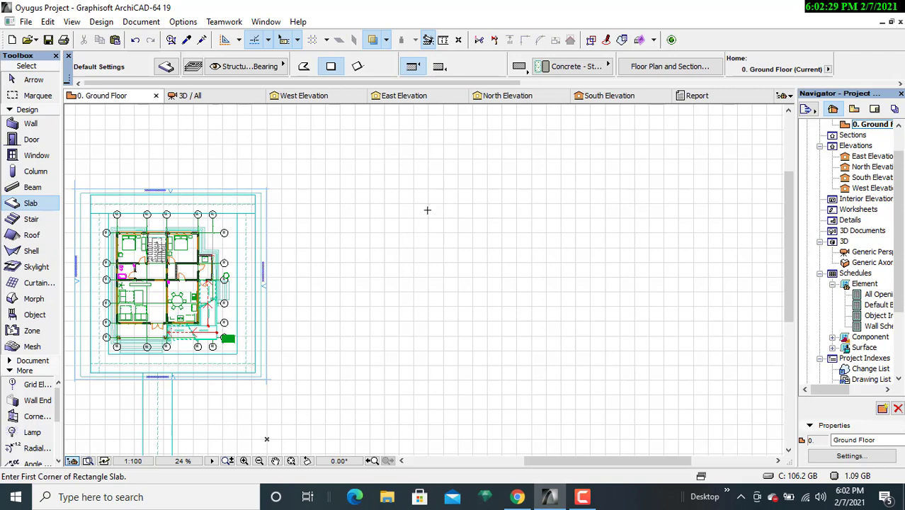
middle_click_drag(426, 209, 334, 237)
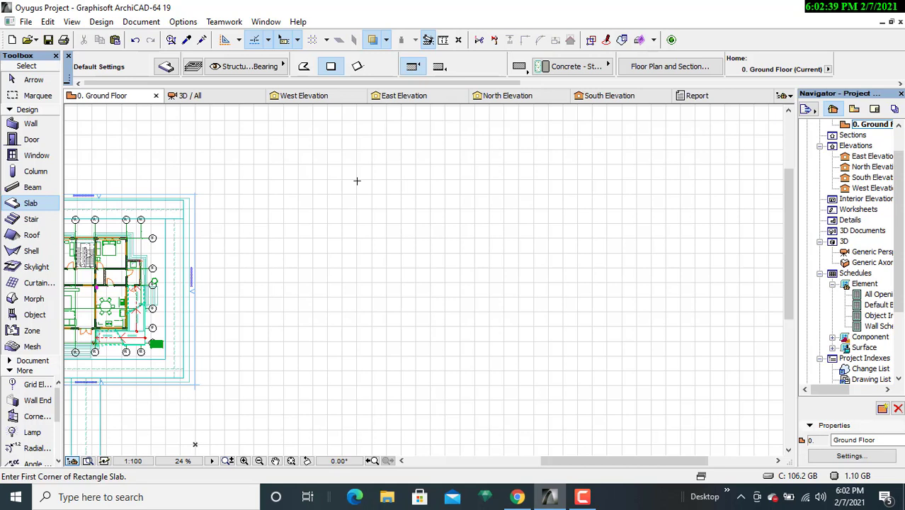
left_click(357, 181)
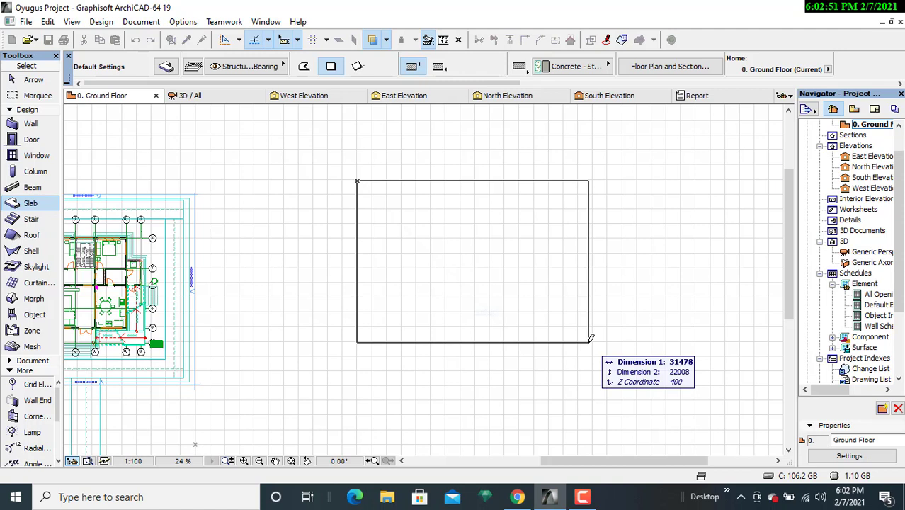
type("3000")
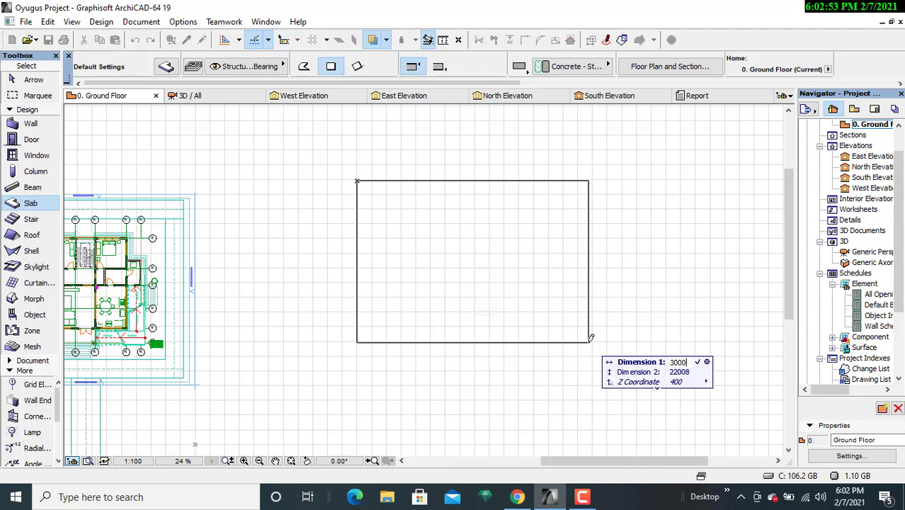
type("0")
key("Tab")
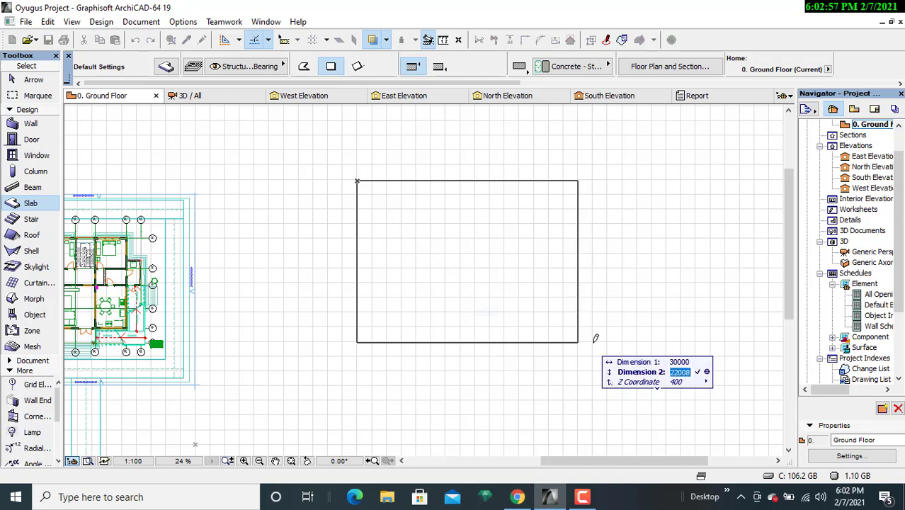
type("30000")
key("Return")
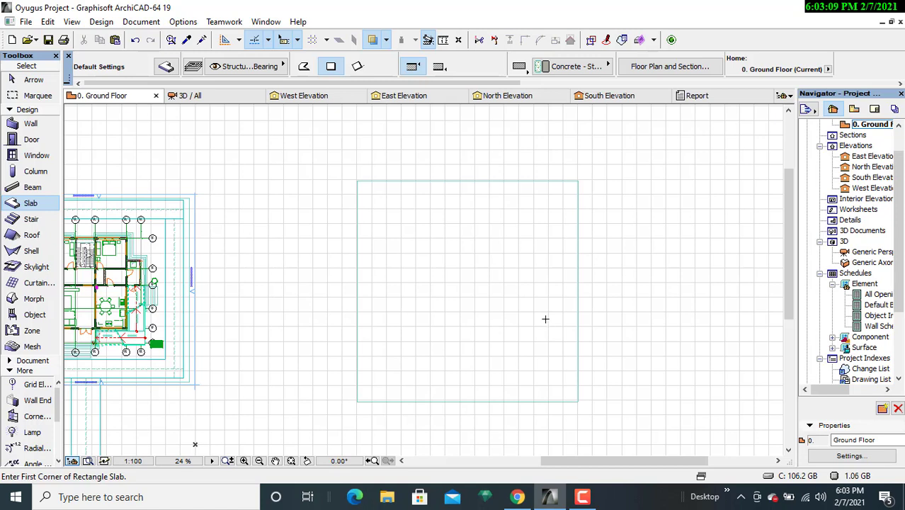
key("Escape")
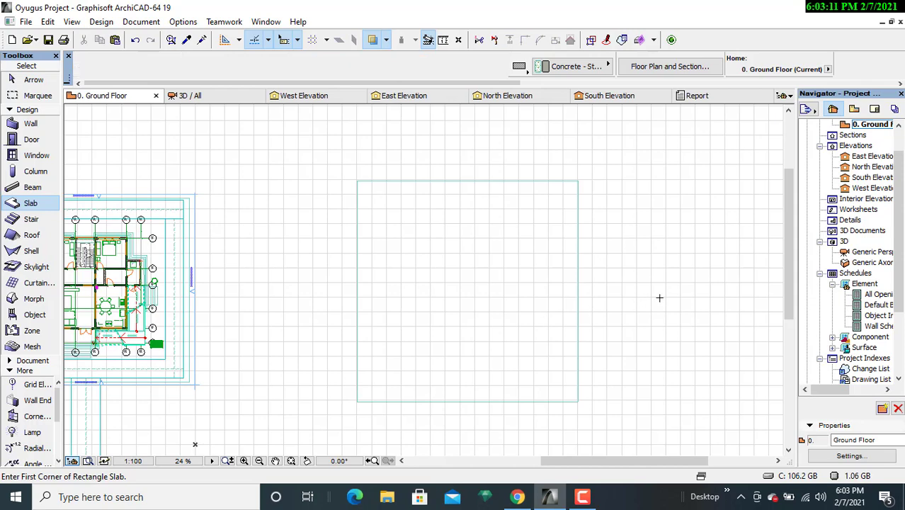
Check the new square slab's thickness, elevation and material in its selection settings without altering them
left_click(543, 183)
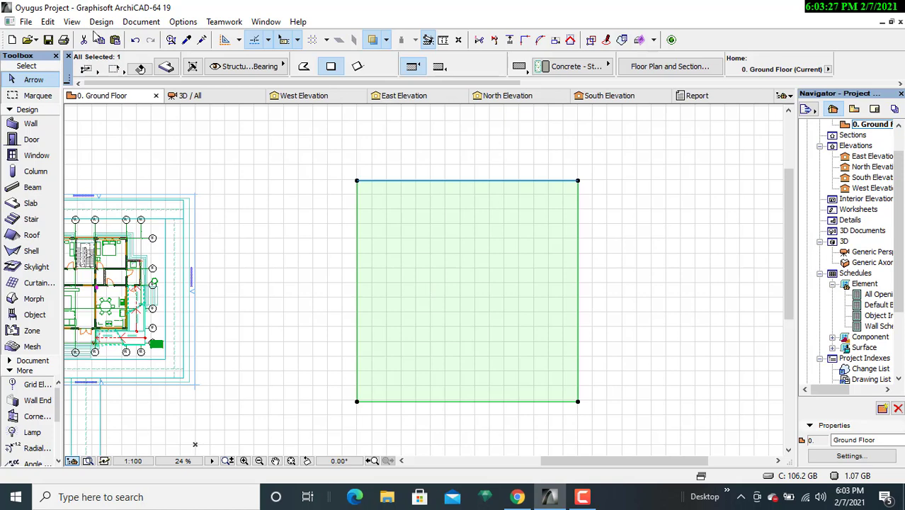
left_click(167, 68)
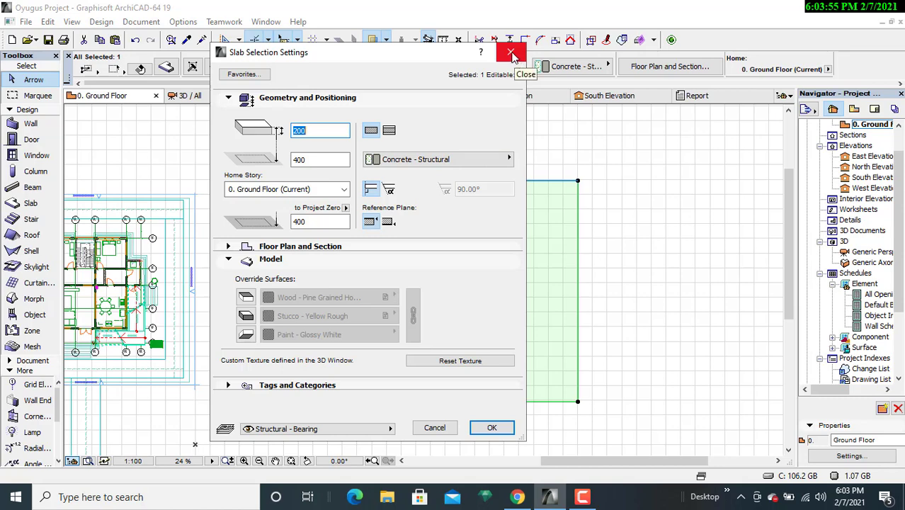
left_click(489, 428)
left_click(717, 214)
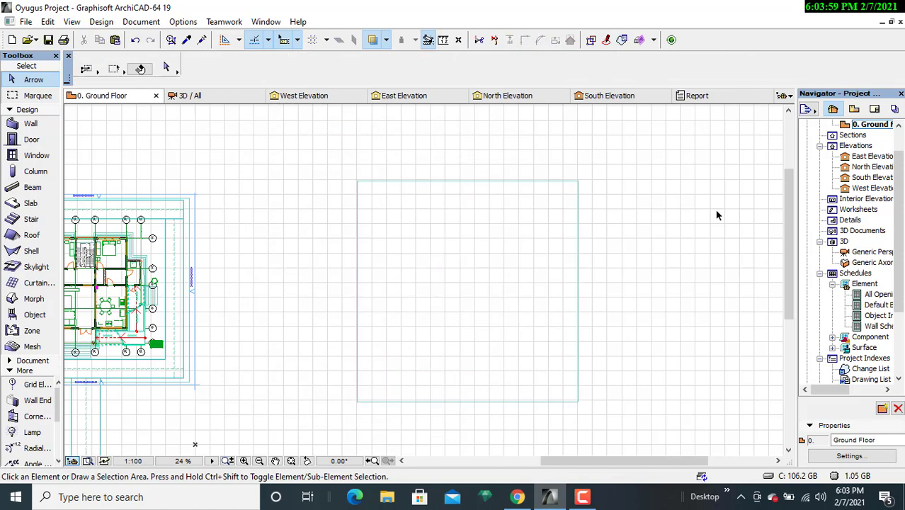
Drag a copy of the square slab from its upper-left corner, offset by X 200 and Y -200
left_click(522, 182)
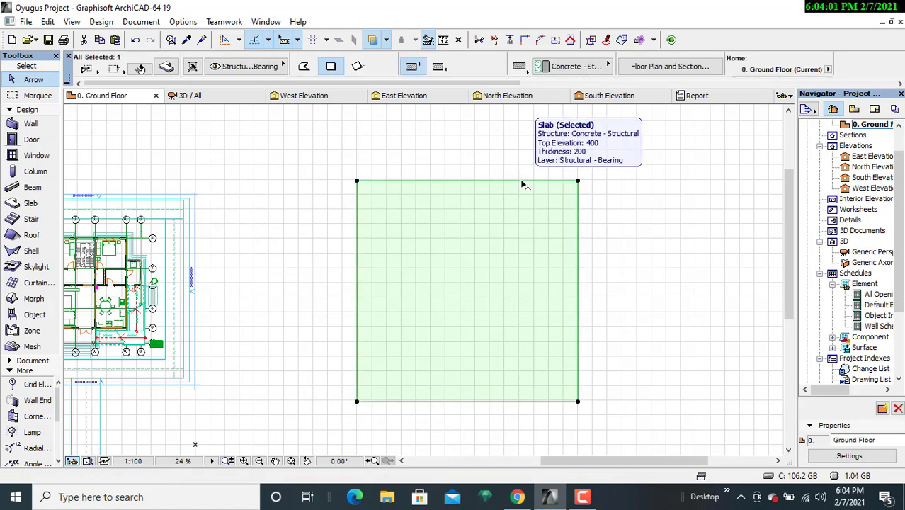
right_click(609, 187)
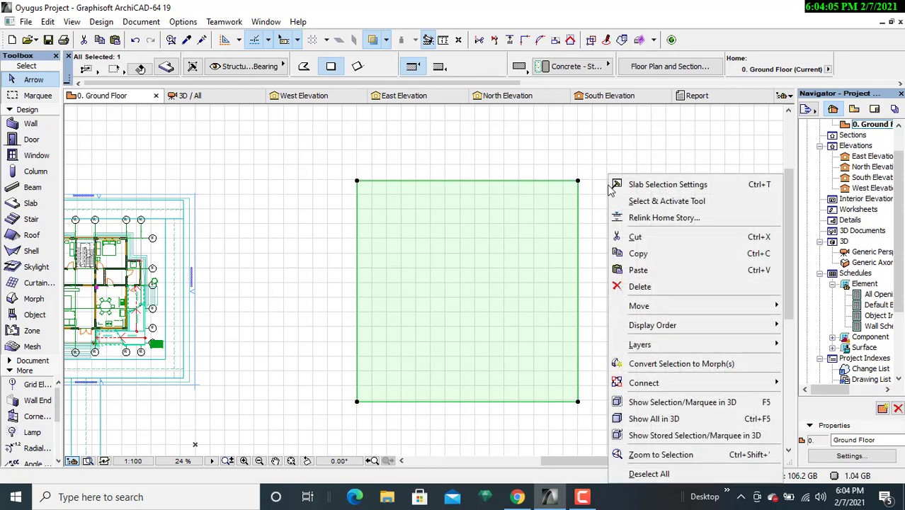
mouse_move(646, 306)
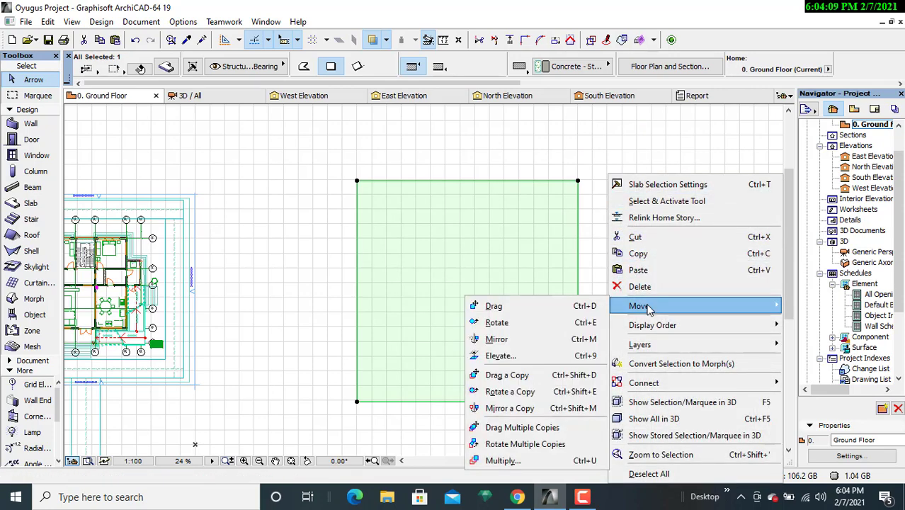
left_click(502, 376)
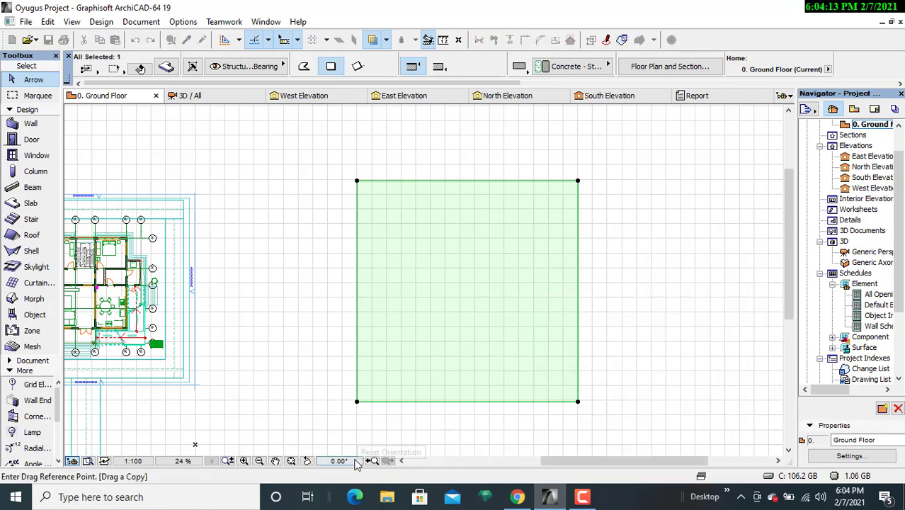
left_click(357, 182)
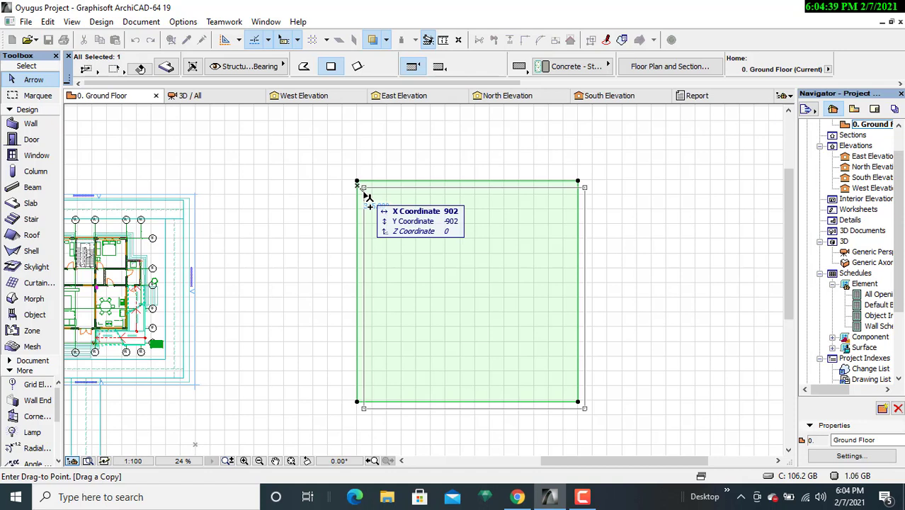
type("200")
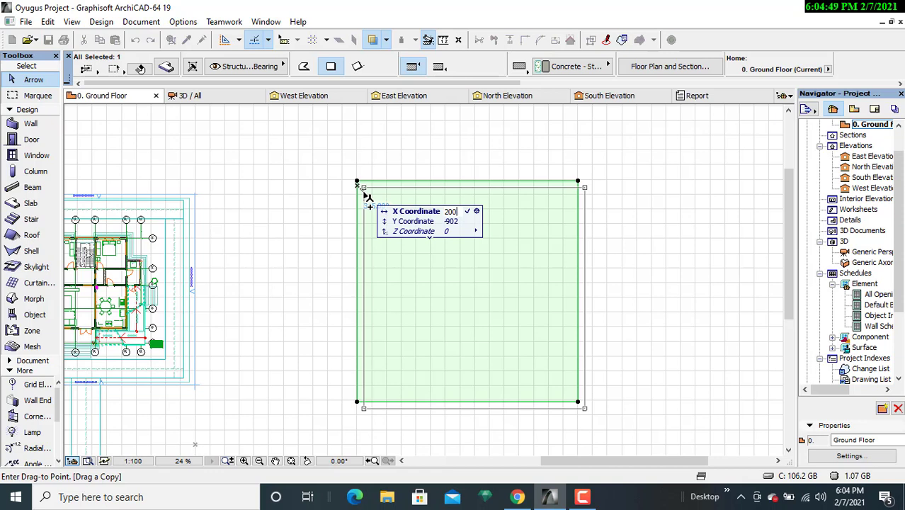
key("Tab")
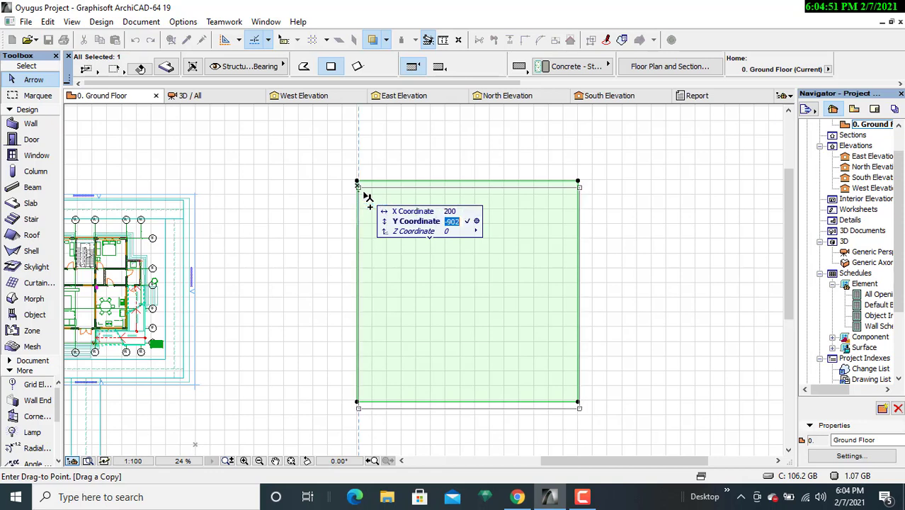
type("2")
key("BackSpace")
type("0200")
key("BackSpace")
key("BackSpace")
key("BackSpace")
key("BackSpace")
type("-200")
key("Return")
Examine the gap between the original slab and its offset copy at the upper corners
scroll(366, 197, "up", 3)
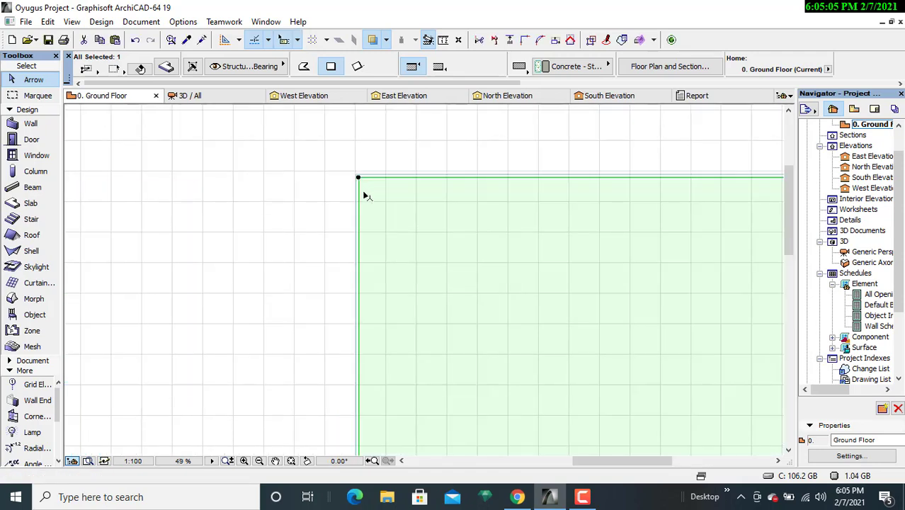
scroll(368, 192, "up", 6)
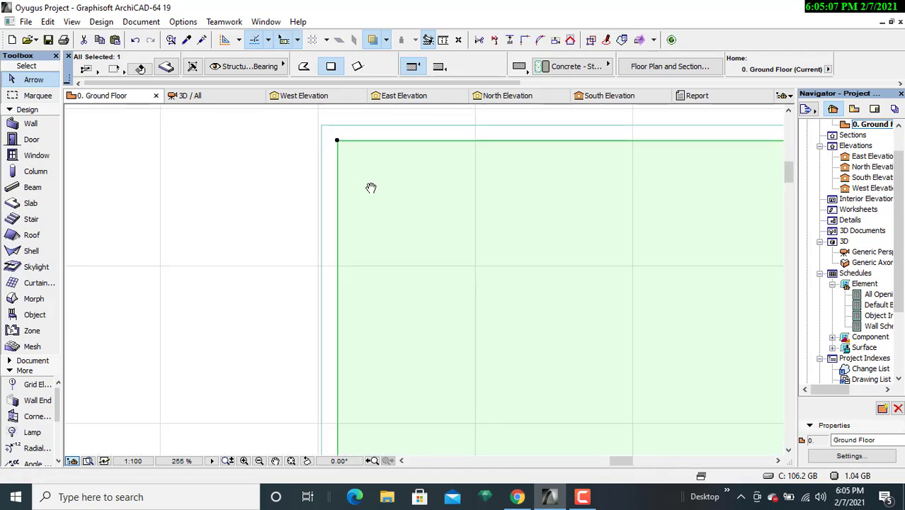
scroll(371, 188, "down", 8)
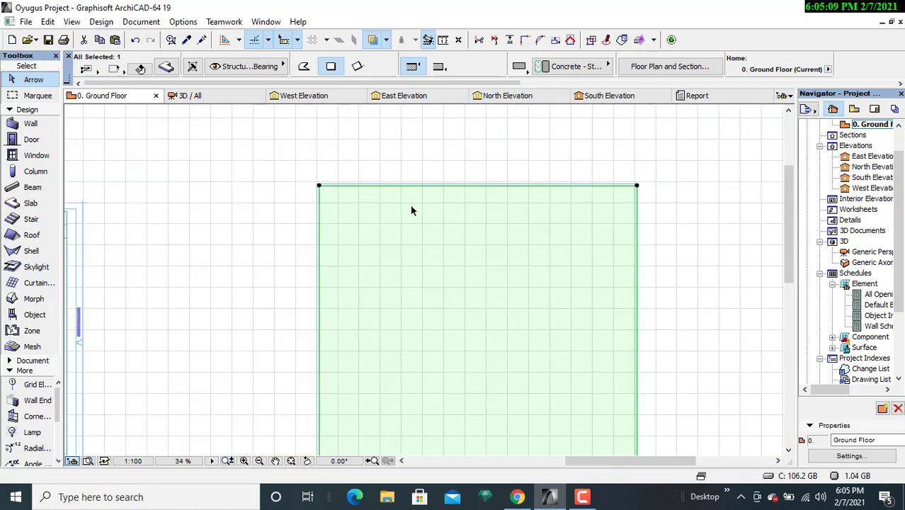
scroll(411, 211, "up", 3)
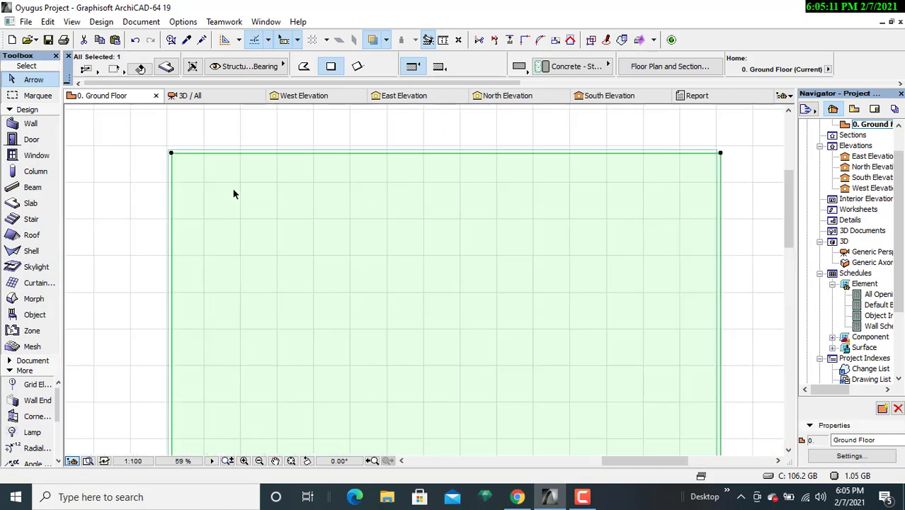
scroll(232, 189, "up", 2)
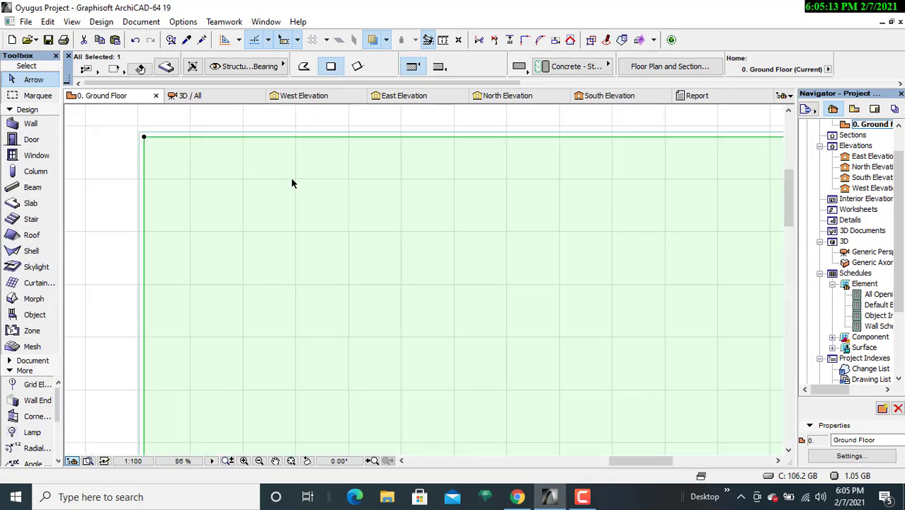
middle_click_drag(450, 192, 182, 188)
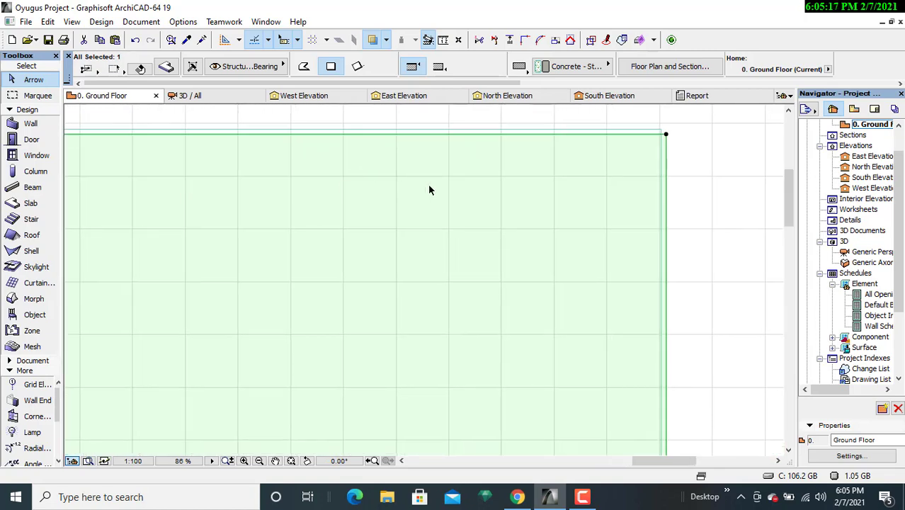
Reposition the lower-left corner of the selected slab copy by X 0 and Y 400
middle_click_drag(429, 189, 578, 165)
scroll(575, 166, "down", 5)
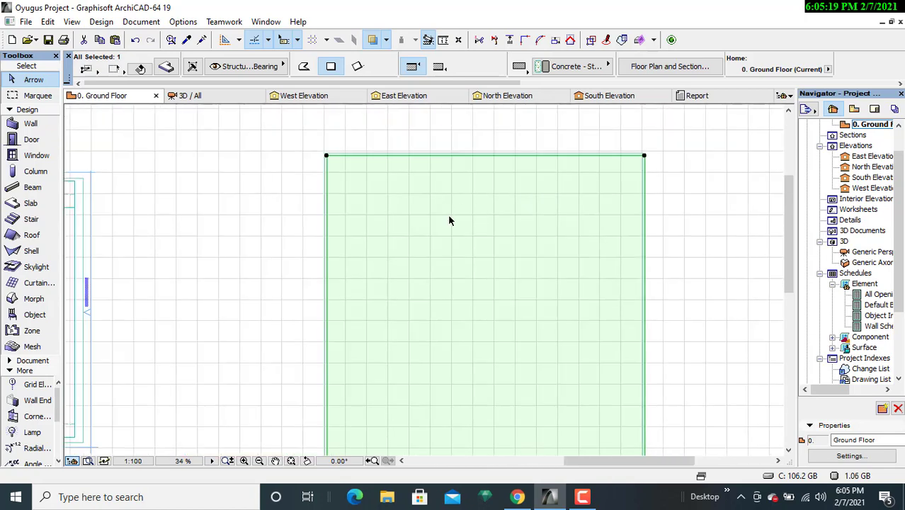
middle_click_drag(447, 221, 455, 201)
scroll(453, 205, "up", 2)
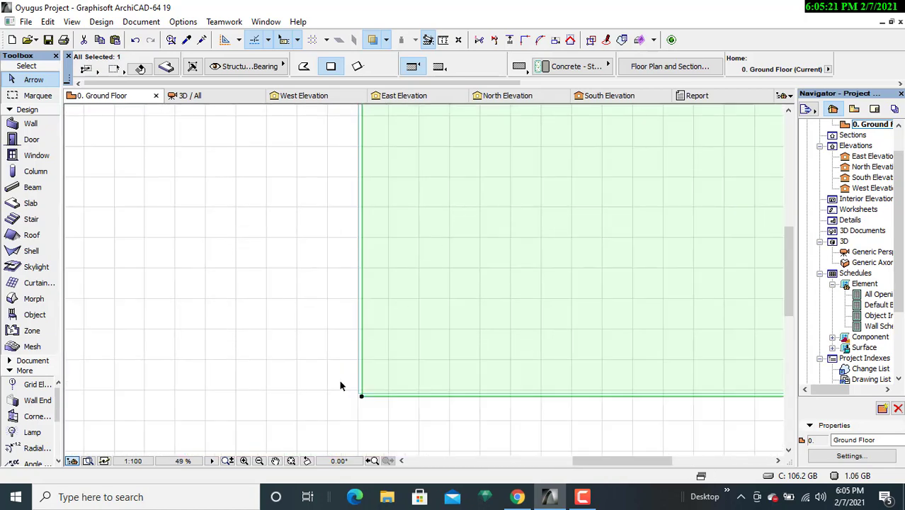
middle_click_drag(342, 384, 350, 311)
scroll(418, 323, "up", 7)
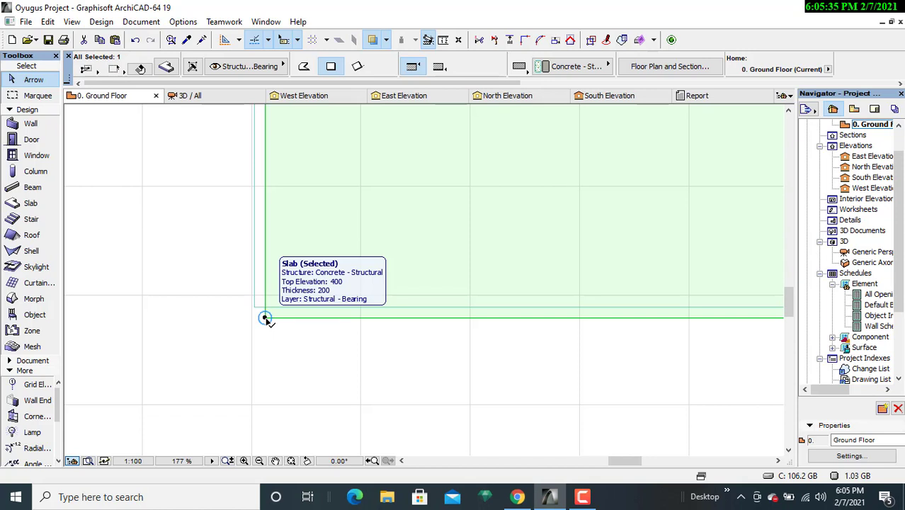
left_click(265, 318)
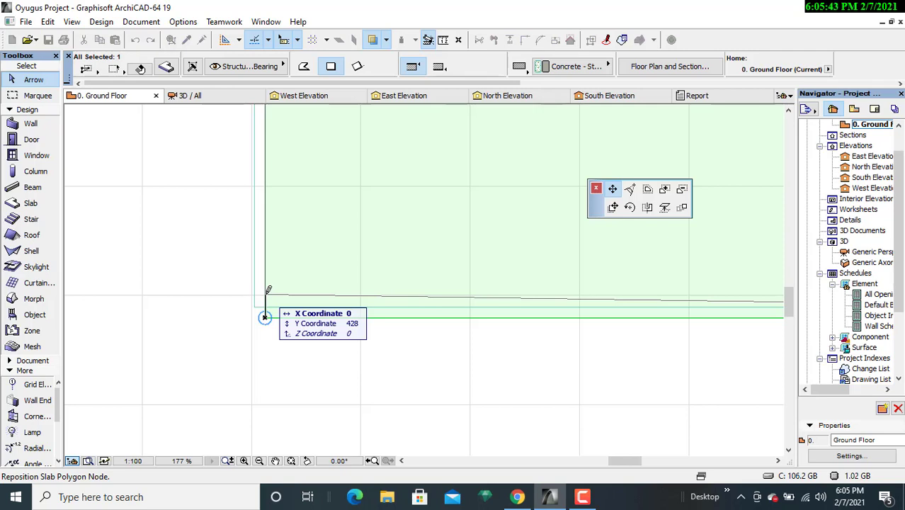
type("0")
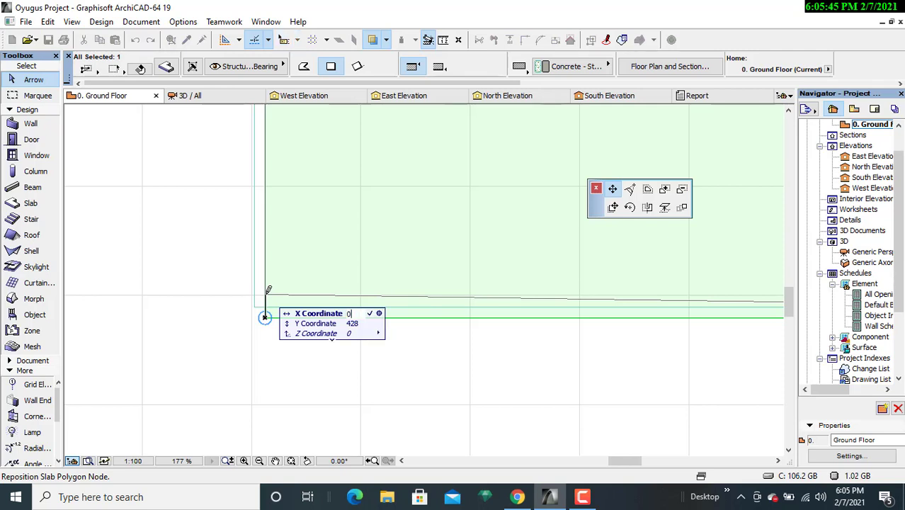
key("Tab")
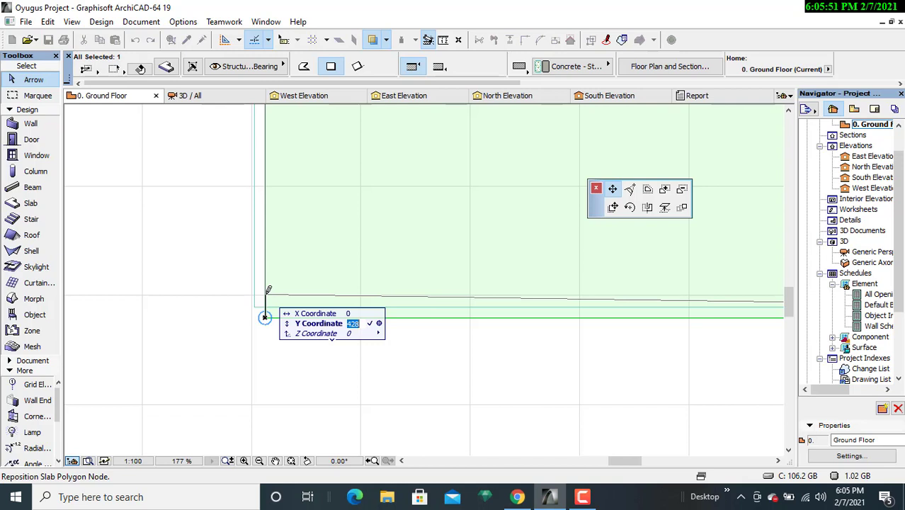
type("400")
key("Return")
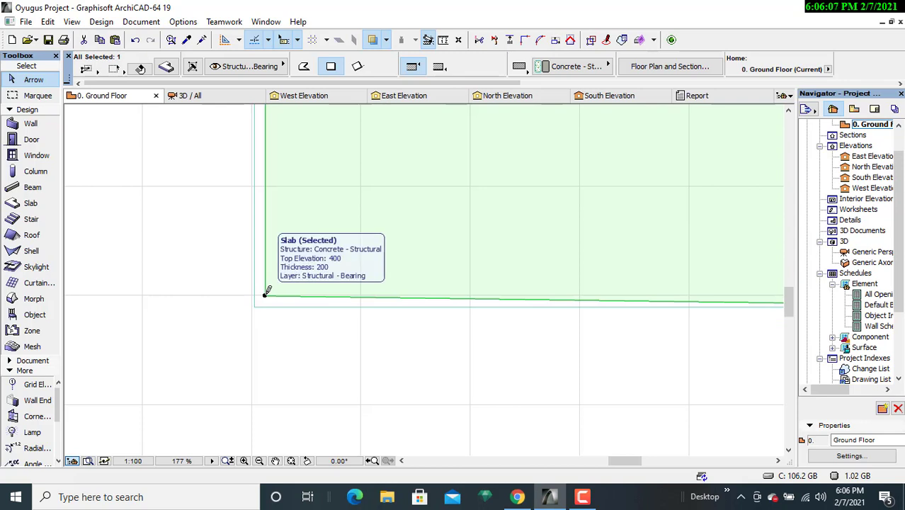
Try to reposition the slab copy's lower-right corner by X -200 and Y 200, and undo the move
middle_click_drag(425, 271, 50, 267)
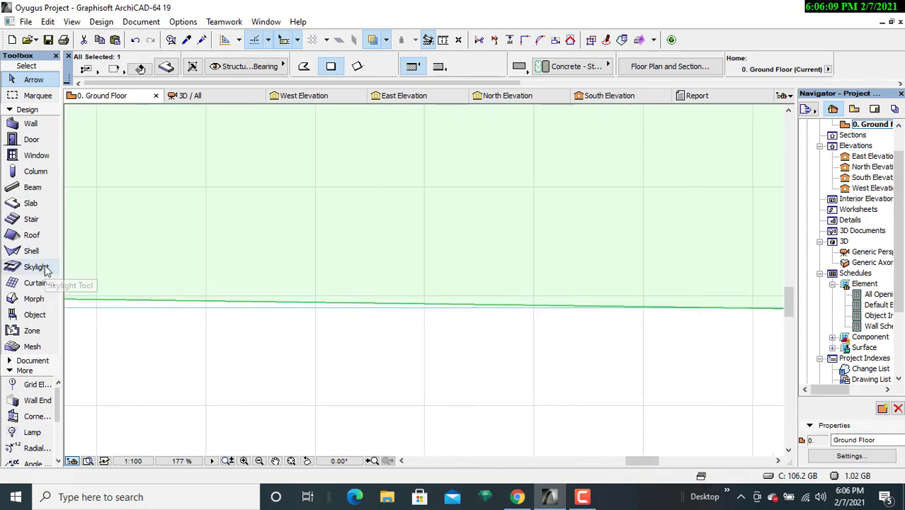
middle_click_drag(403, 299, 263, 271)
scroll(419, 272, "down", 4)
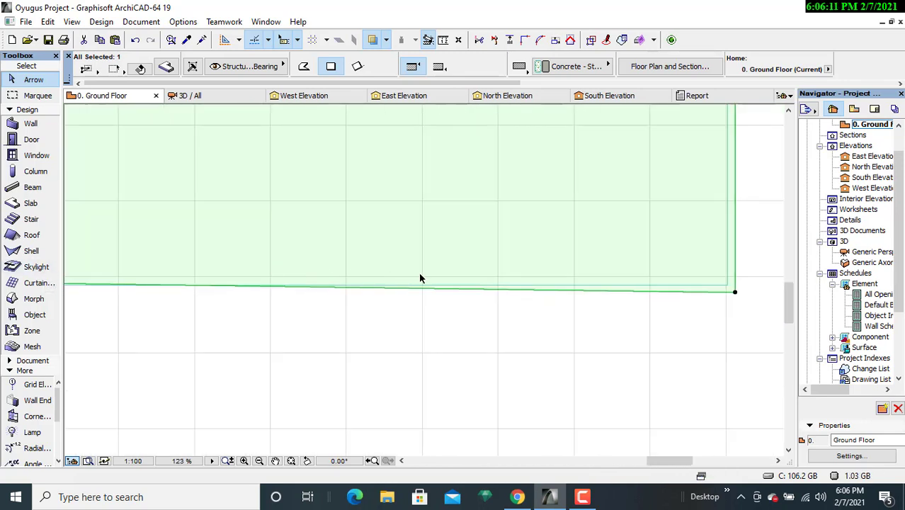
middle_click_drag(460, 272, 239, 281)
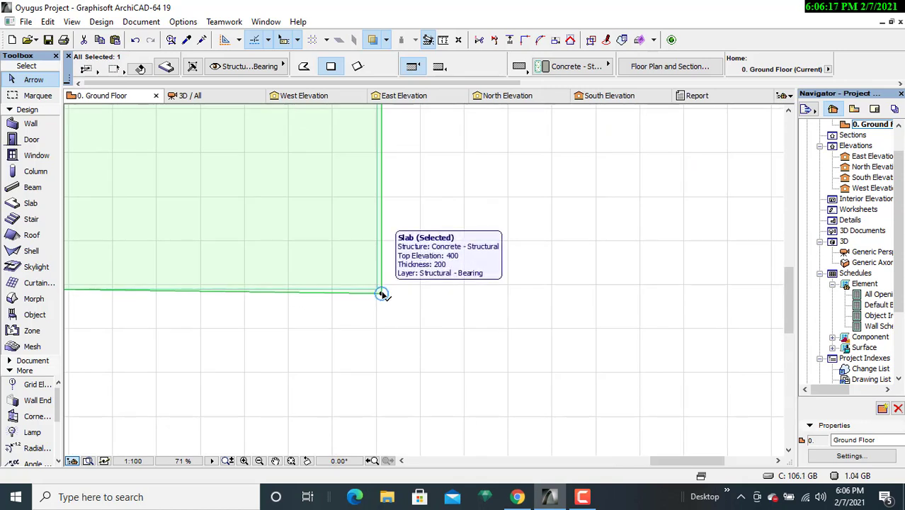
left_click(382, 294)
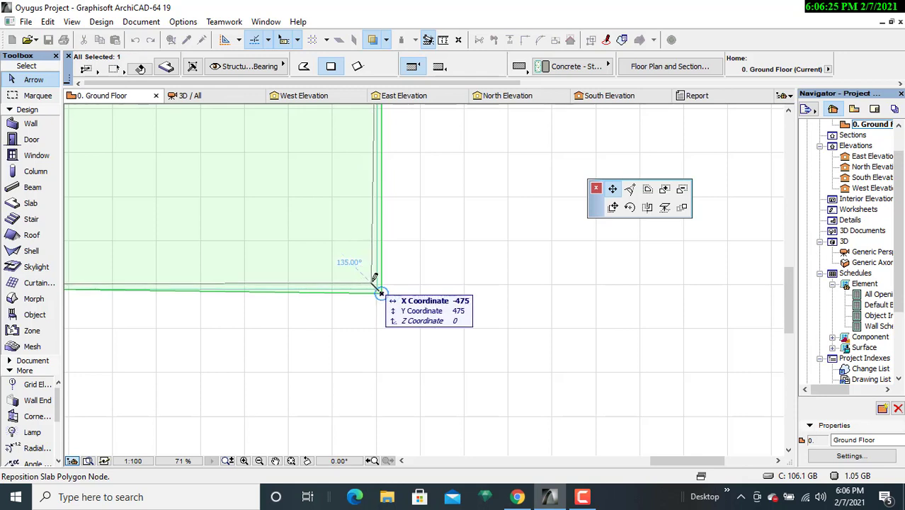
type("-200")
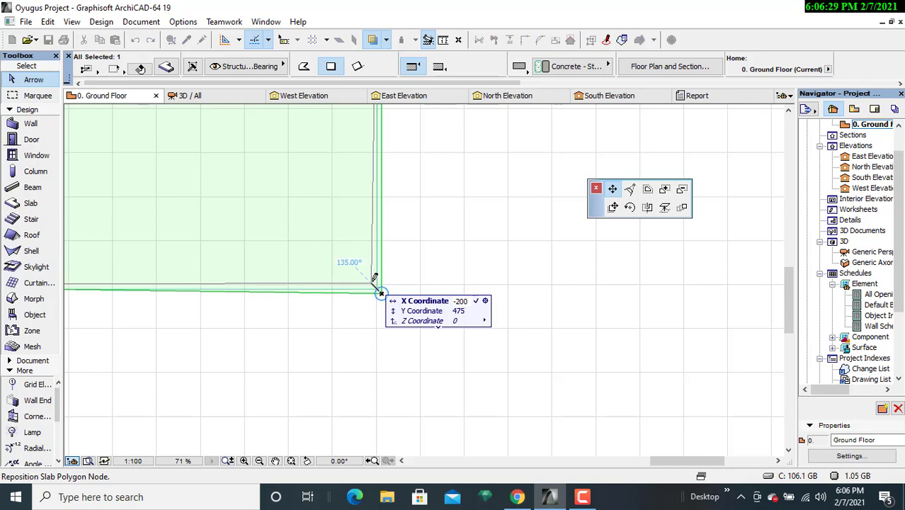
key("Tab")
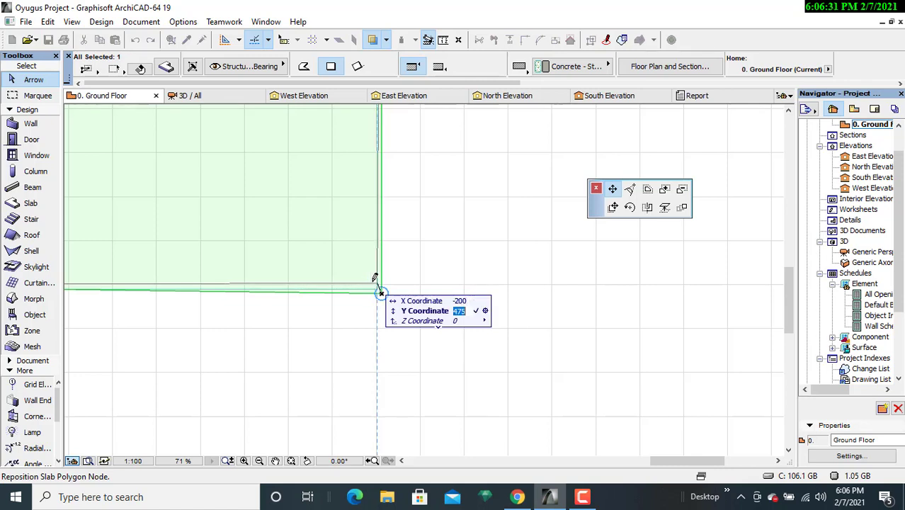
type("200")
key("Return")
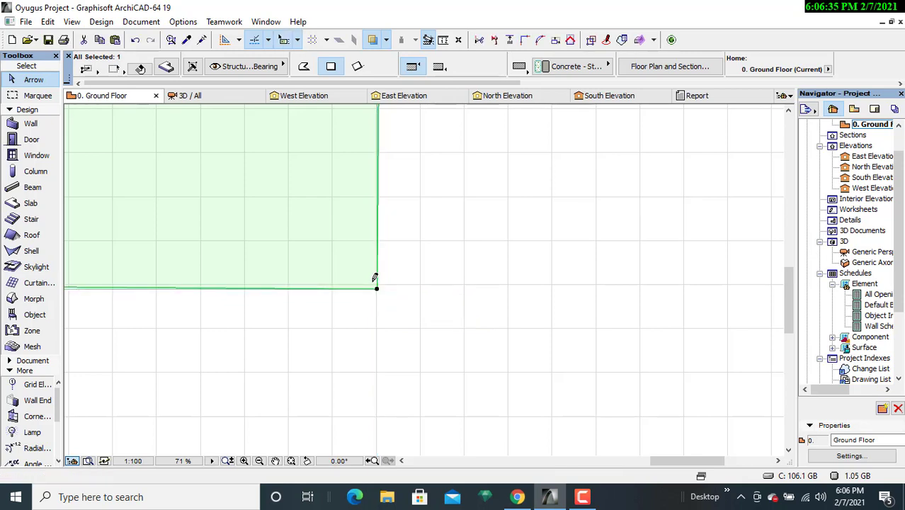
left_click(135, 40)
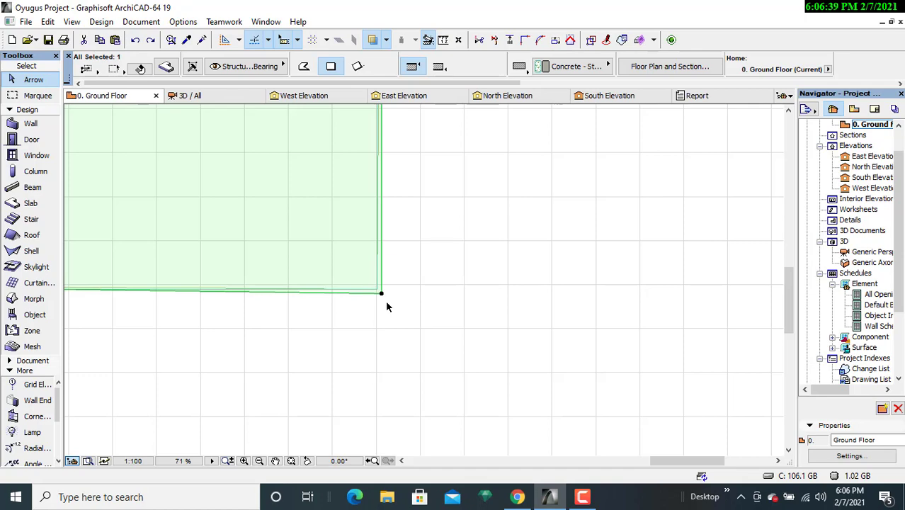
Reposition the slab copy's lower-right corner by X -200 and Y 400
scroll(386, 305, "down", 3)
middle_click_drag(398, 313, 416, 325)
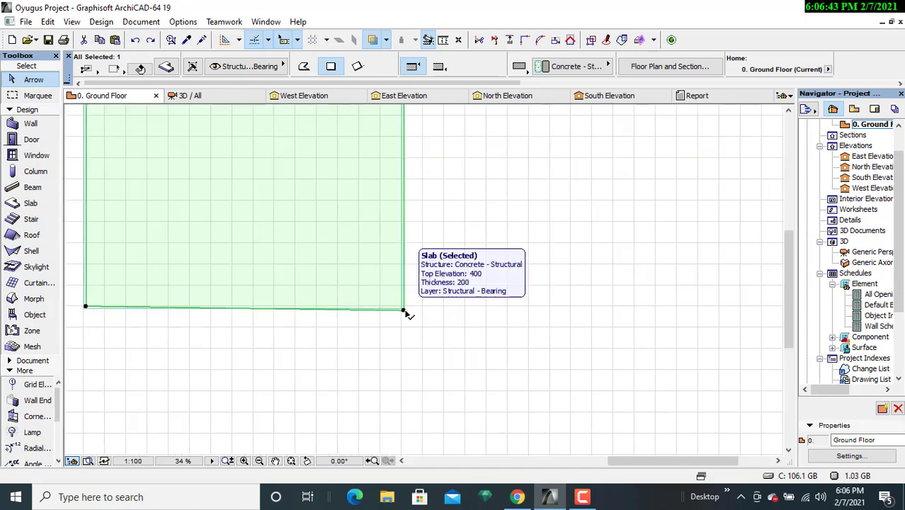
scroll(170, 317, "up", 3)
middle_click_drag(177, 324, 193, 307)
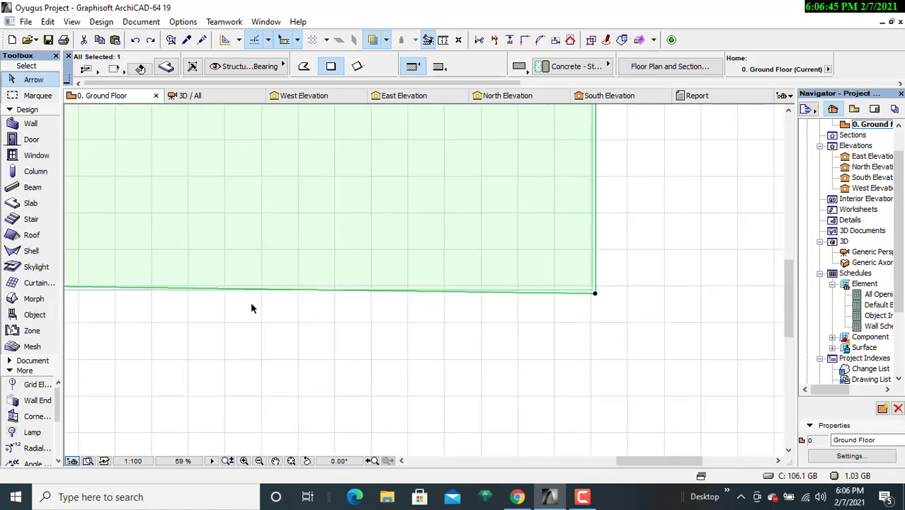
left_click(595, 293)
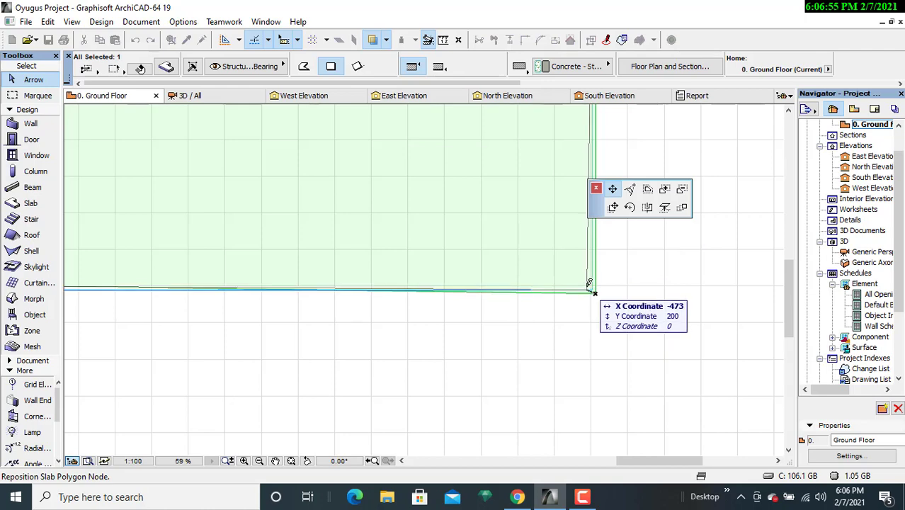
scroll(588, 278, "down", 2)
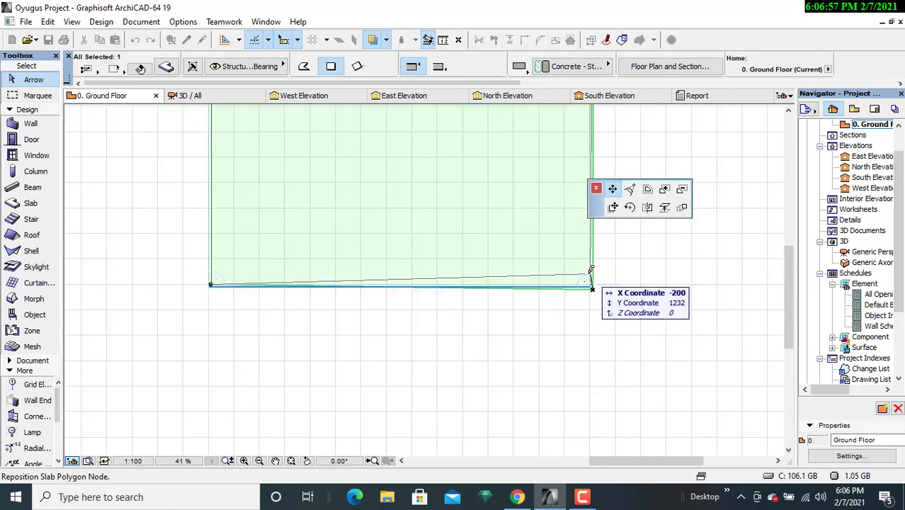
scroll(592, 283, "up", 3)
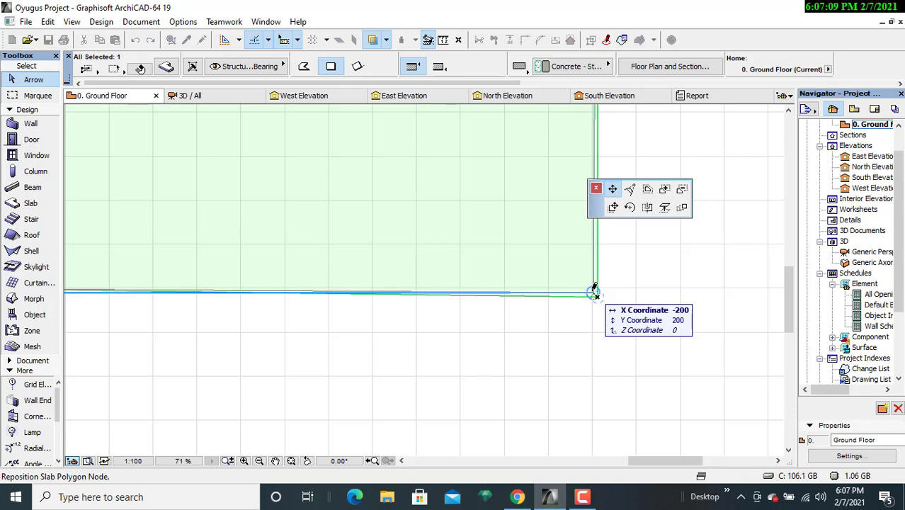
type("200")
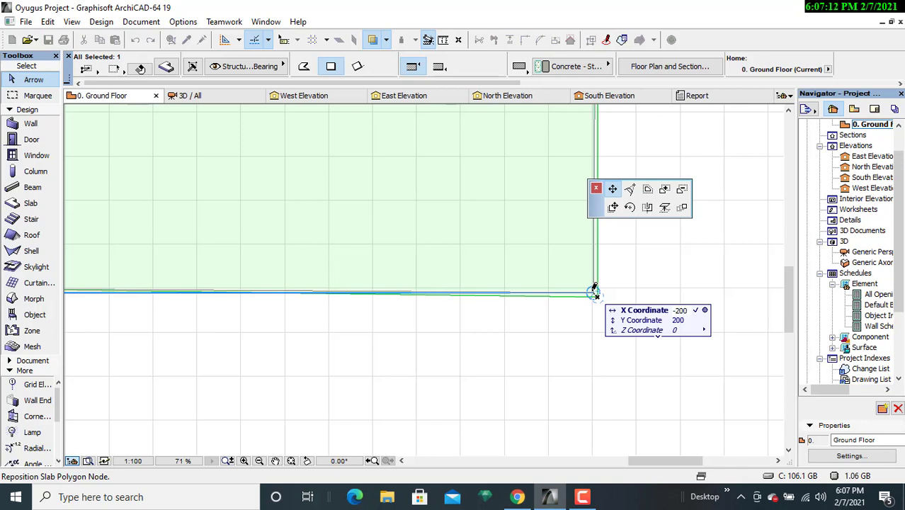
key("Tab")
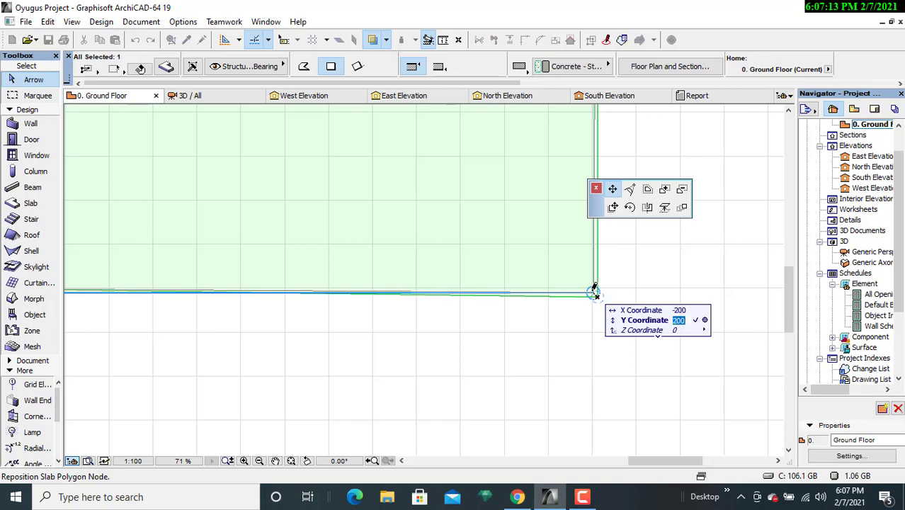
type("400")
key("Return")
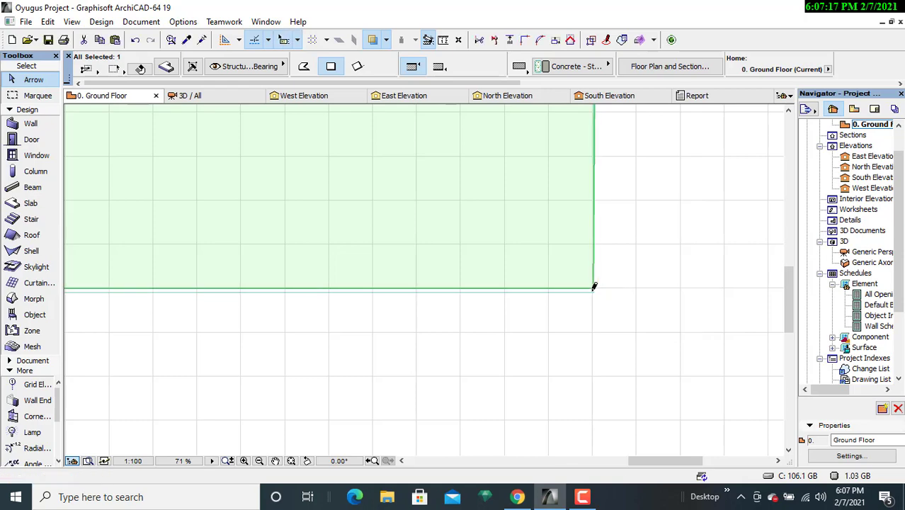
Examine the inset between the slab copy and the original slab along the lower edge and the right side
scroll(572, 319, "down", 1)
scroll(281, 305, "up", 2)
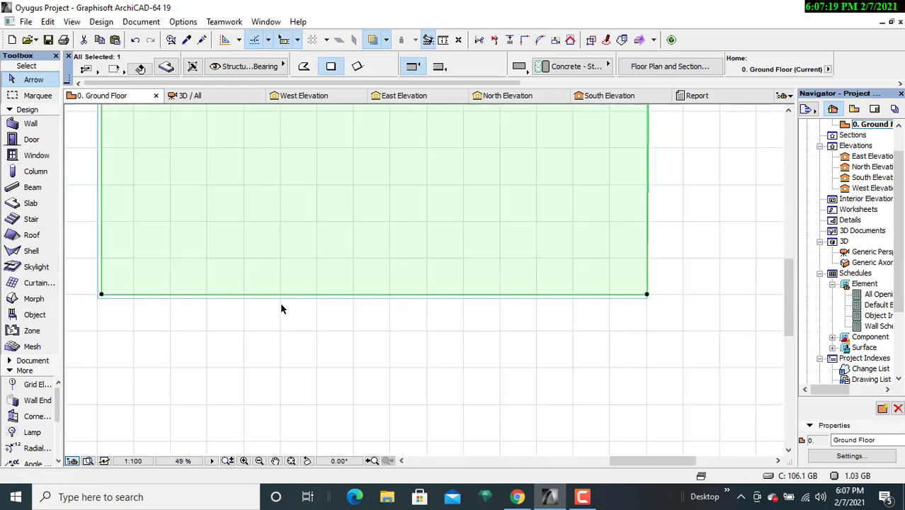
scroll(430, 296, "up", 1)
middle_click_drag(494, 274, 1, 264)
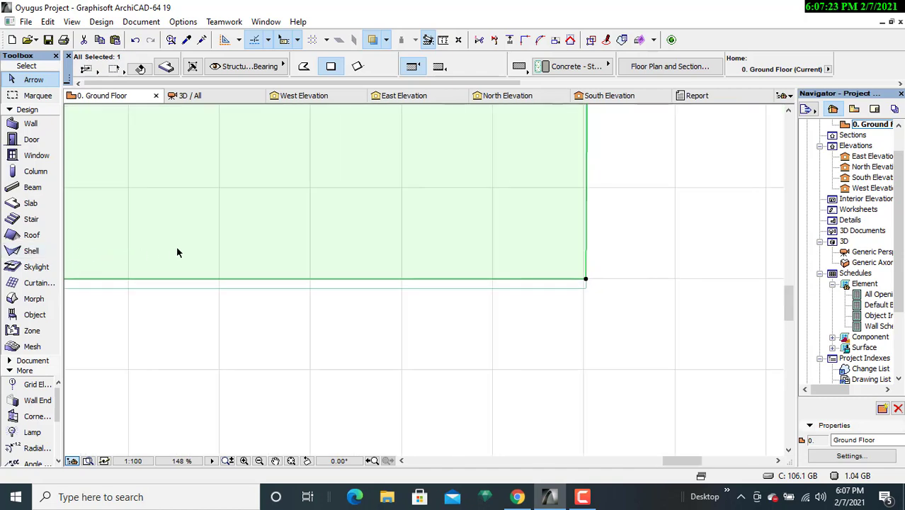
scroll(177, 247, "down", 2)
middle_click_drag(191, 272, 291, 406)
scroll(285, 363, "down", 2)
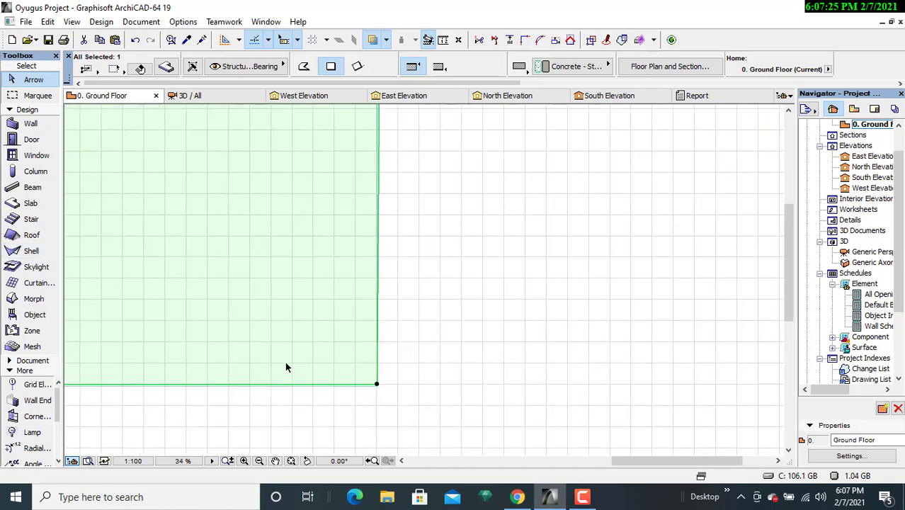
middle_click_drag(291, 337, 362, 423)
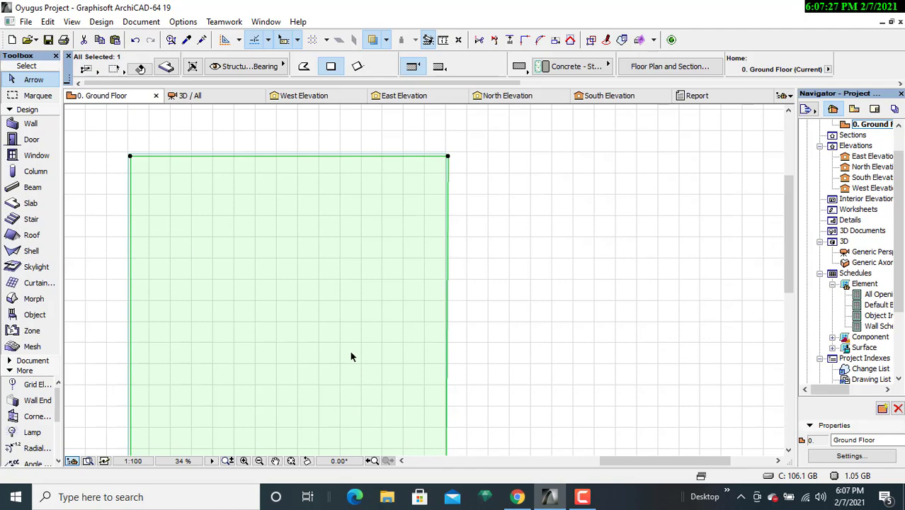
scroll(350, 277, "up", 1)
scroll(351, 277, "down", 2)
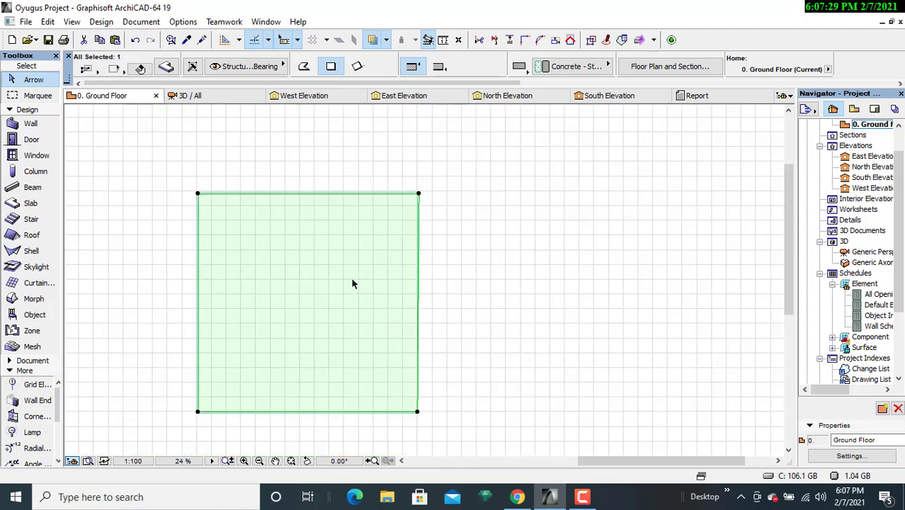
scroll(405, 391, "up", 3)
middle_click_drag(441, 367, 485, 320)
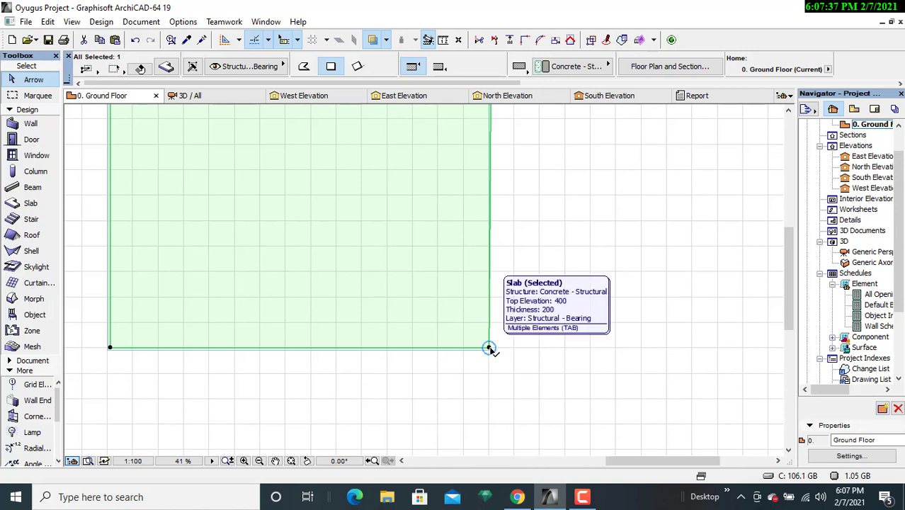
middle_click_drag(459, 210, 445, 404)
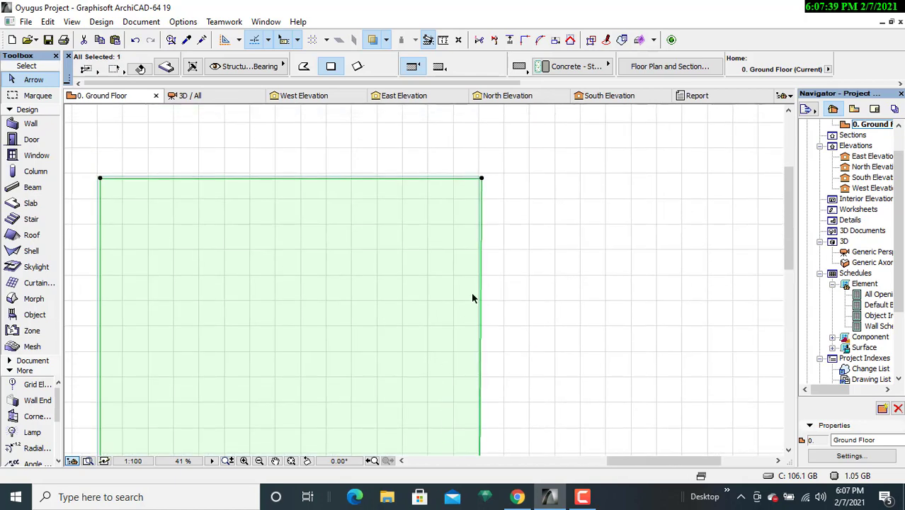
scroll(384, 208, "down", 3)
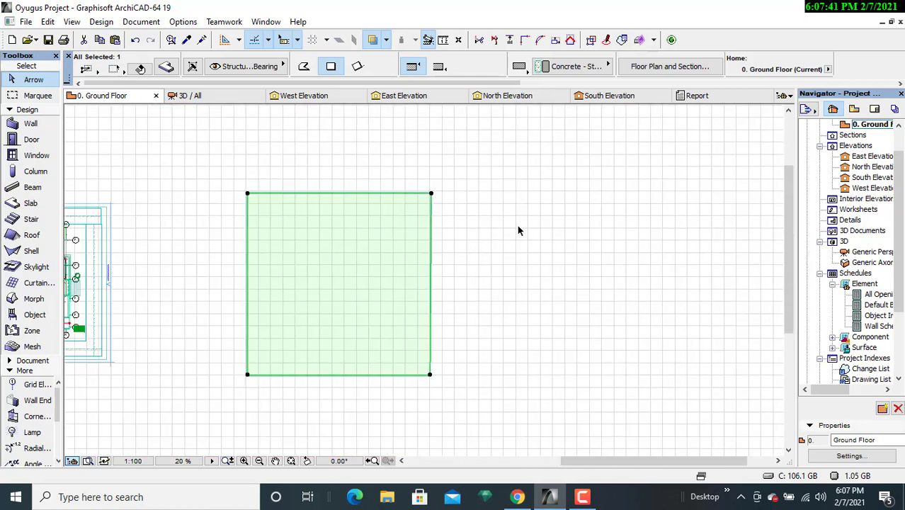
Reposition the slab copy's upper-right corner by X -400 and Y 0
left_click(465, 228)
scroll(369, 213, "up", 4)
scroll(369, 213, "up", 2)
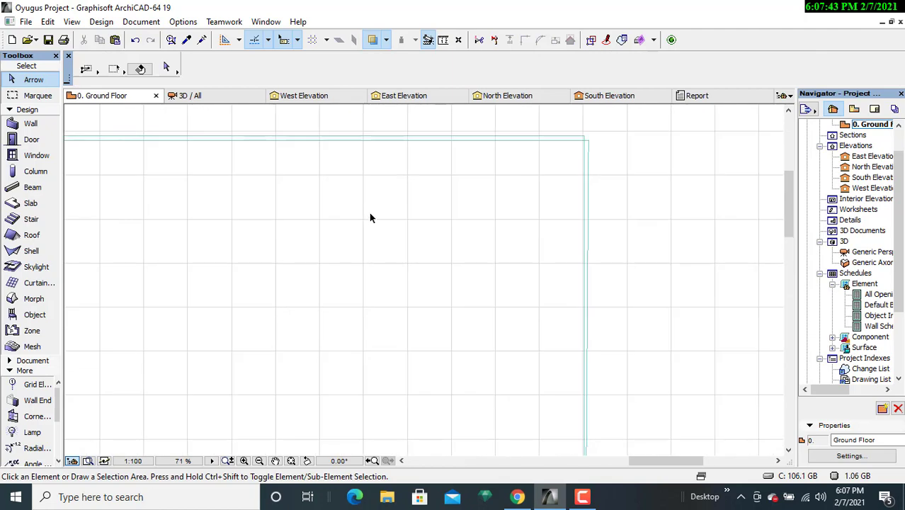
left_click(588, 142)
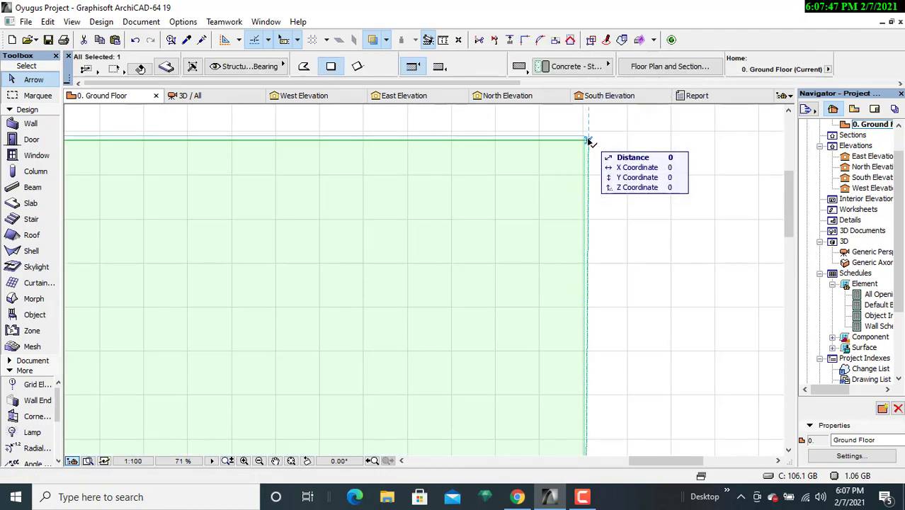
left_click(587, 139)
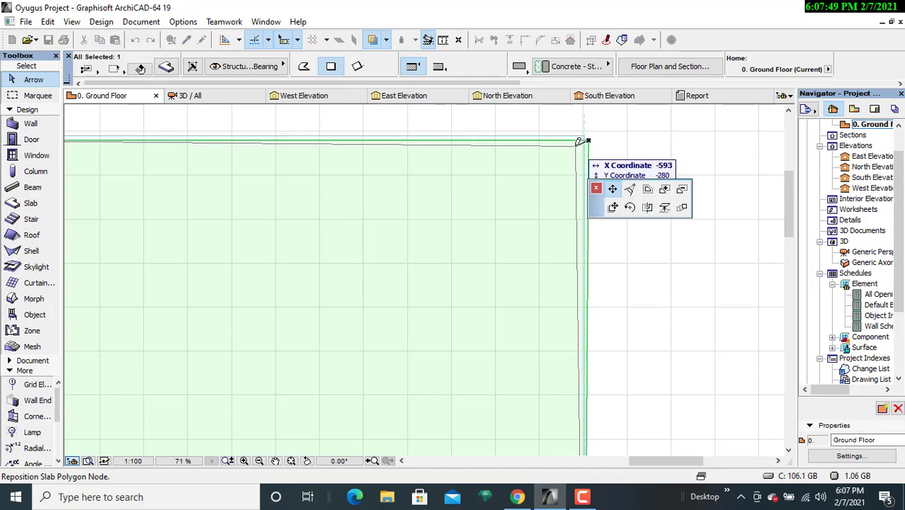
middle_click_drag(577, 144, 591, 172)
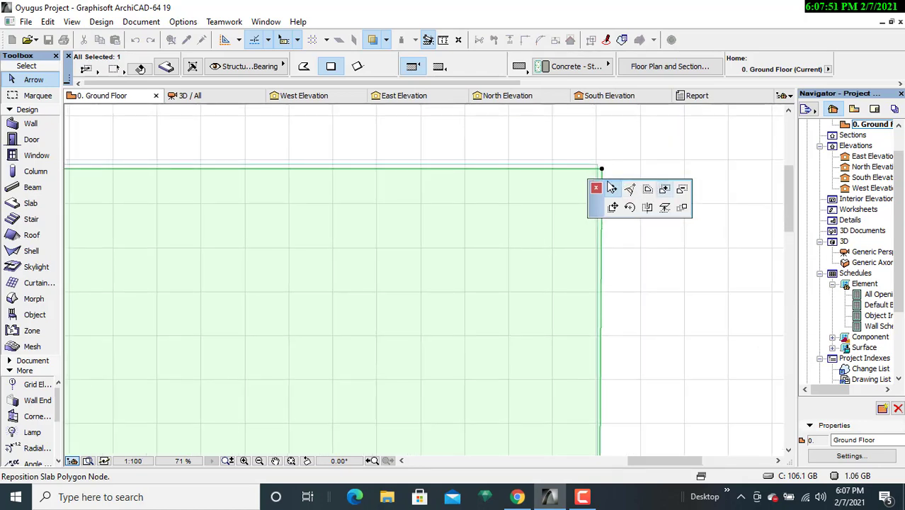
scroll(553, 195, "down", 3)
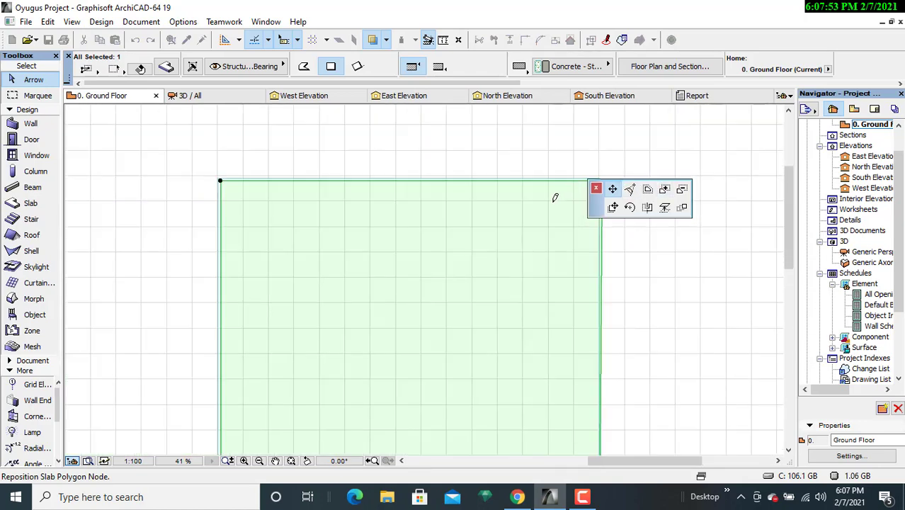
middle_click_drag(549, 199, 426, 200)
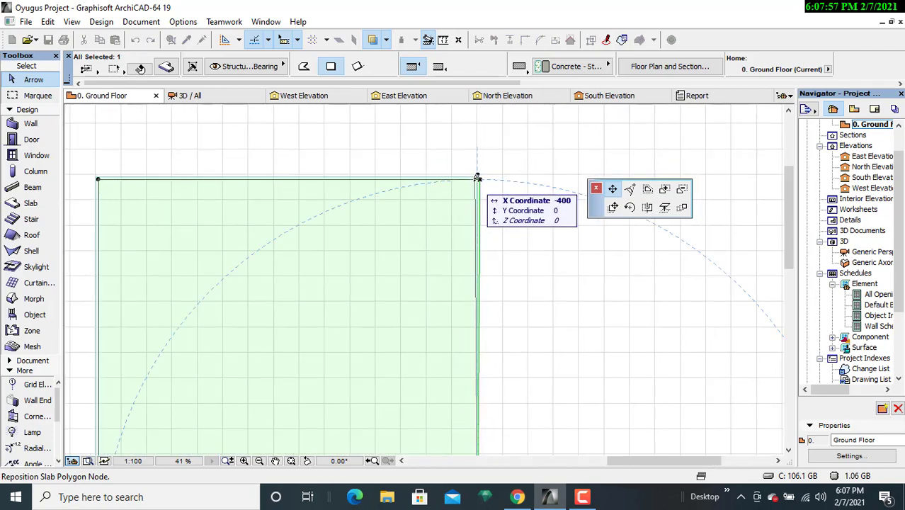
scroll(478, 179, "up", 4)
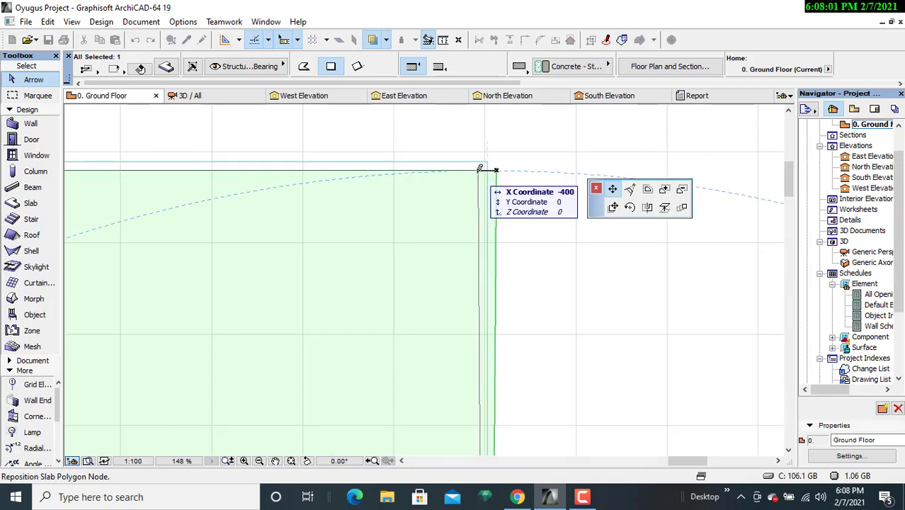
left_click(480, 169)
left_click(480, 168)
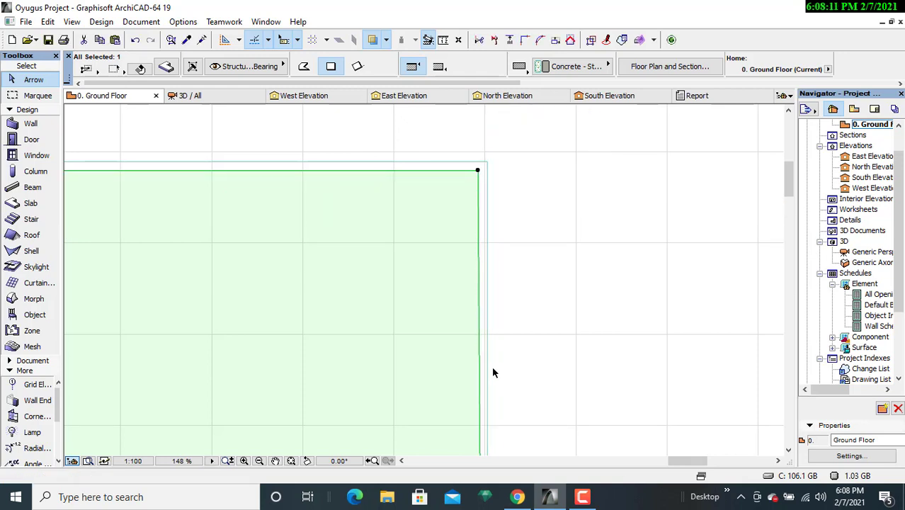
Reposition the slab copy's lower-right corner by X -400 and Y 0
middle_click_drag(495, 368, 510, 230)
middle_click_drag(521, 345, 523, 179)
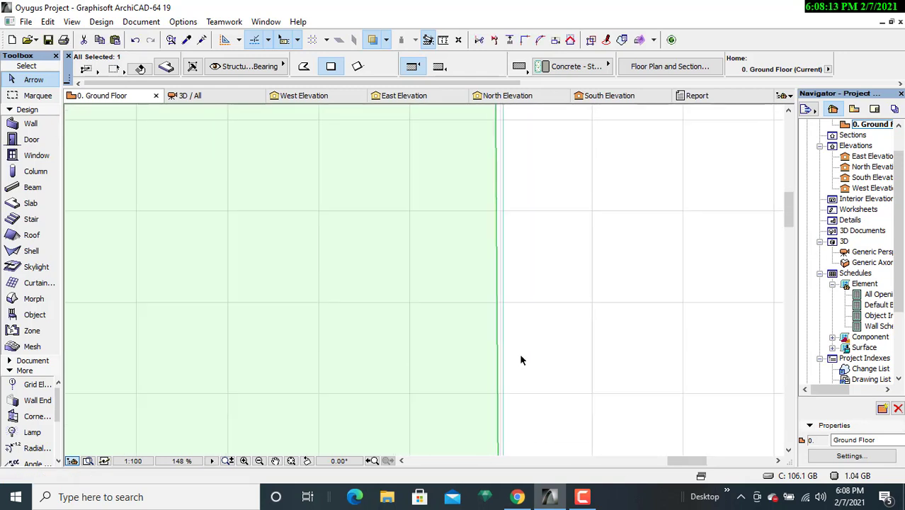
middle_click_drag(521, 356, 526, 152)
middle_click_drag(542, 393, 541, 150)
middle_click_drag(506, 450, 535, 251)
scroll(536, 252, "down", 3)
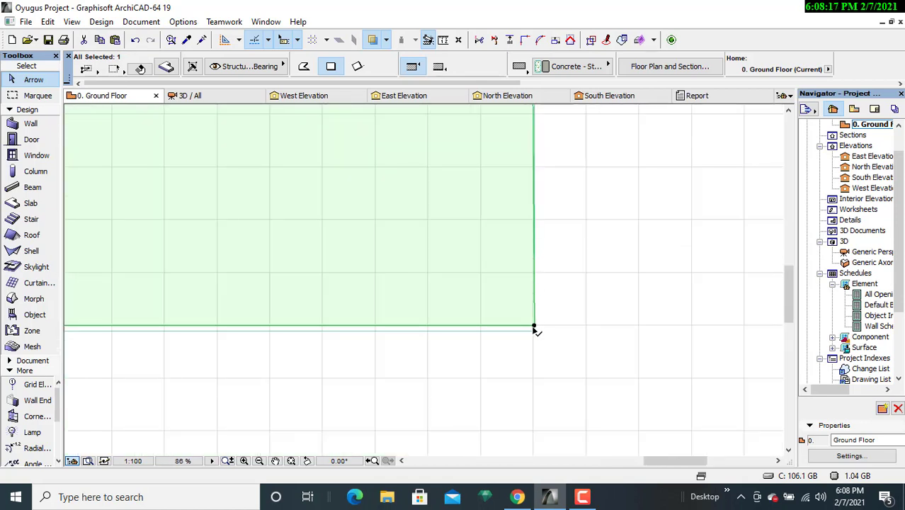
left_click(534, 328)
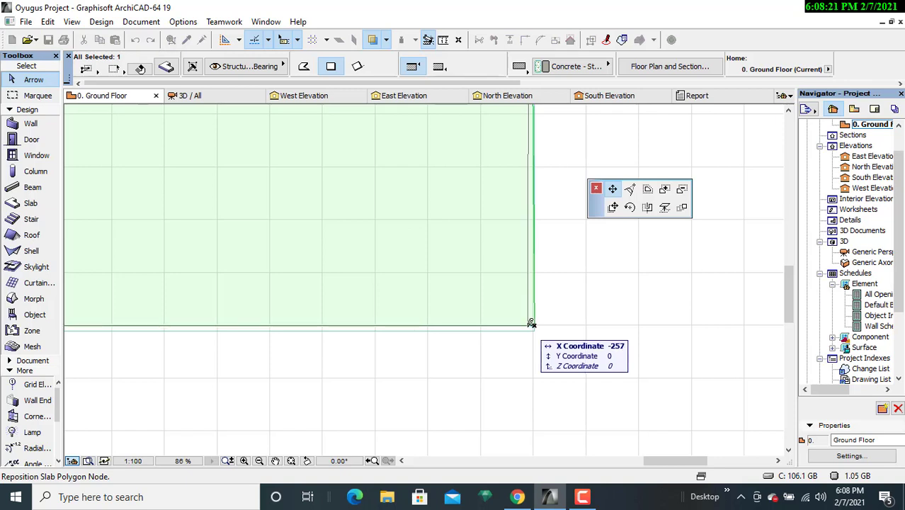
type("-400")
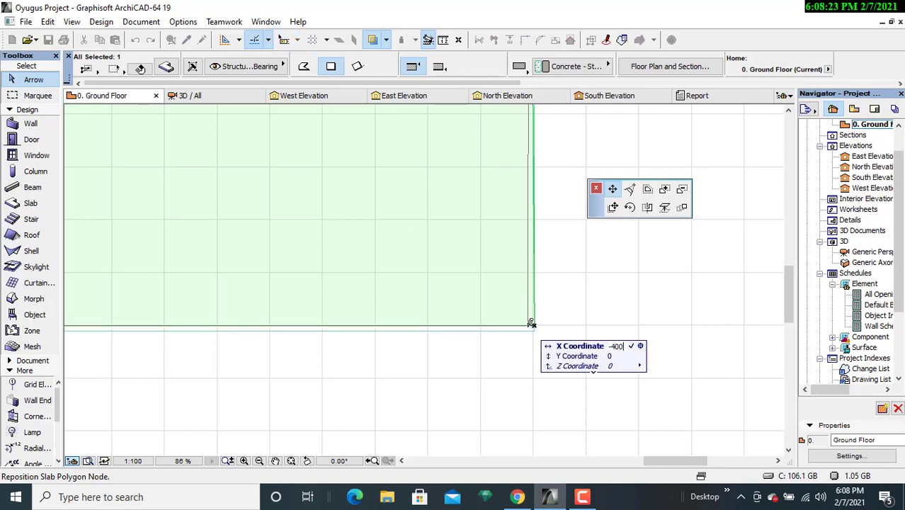
key("Return")
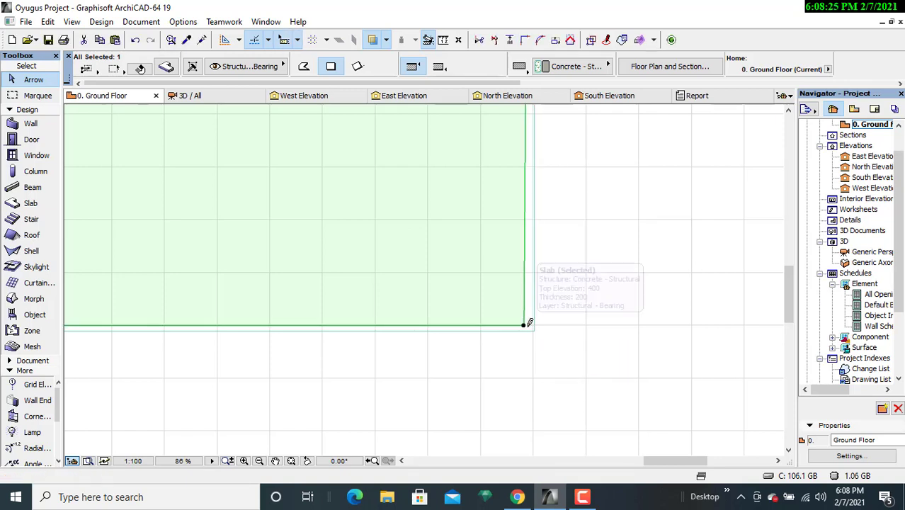
Reposition the slab copy's lower-right corner by X 200 and Y 0, and clear the selection
scroll(516, 330, "down", 3)
scroll(515, 330, "down", 4)
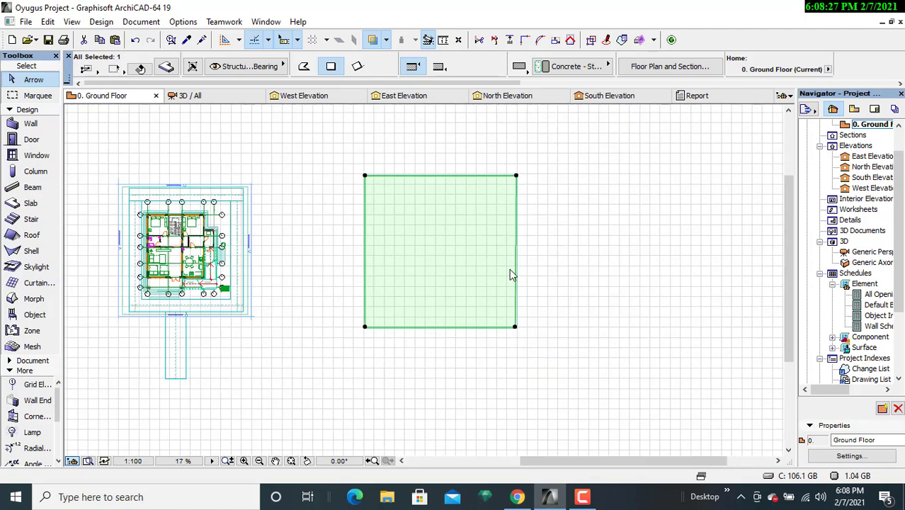
scroll(511, 275, "up", 3)
middle_click_drag(493, 301, 457, 374)
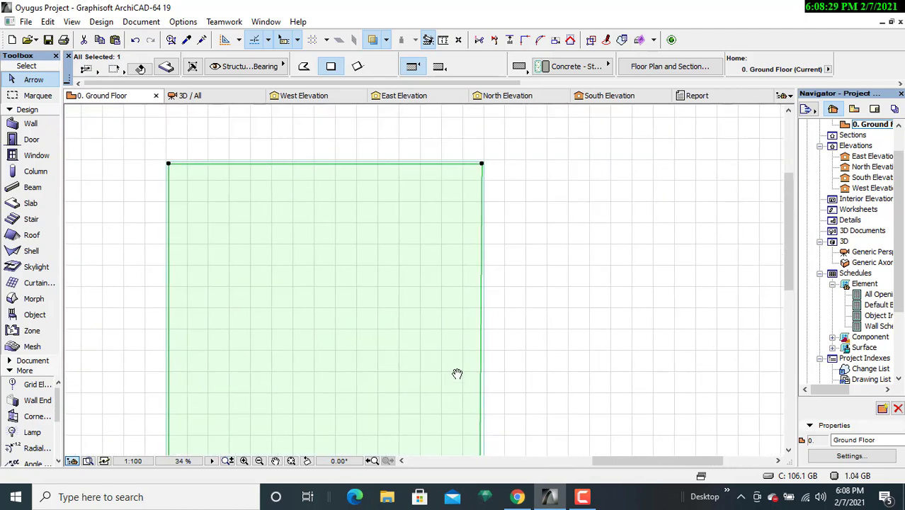
scroll(467, 221, "up", 2)
middle_click_drag(467, 221, 449, 148)
middle_click_drag(438, 315, 458, 170)
scroll(487, 303, "up", 2)
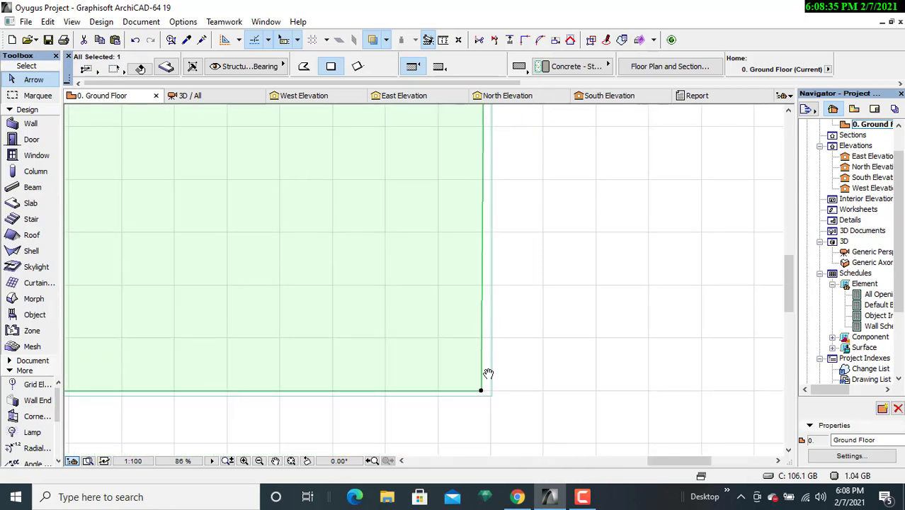
middle_click_drag(487, 373, 486, 324)
left_click(480, 332)
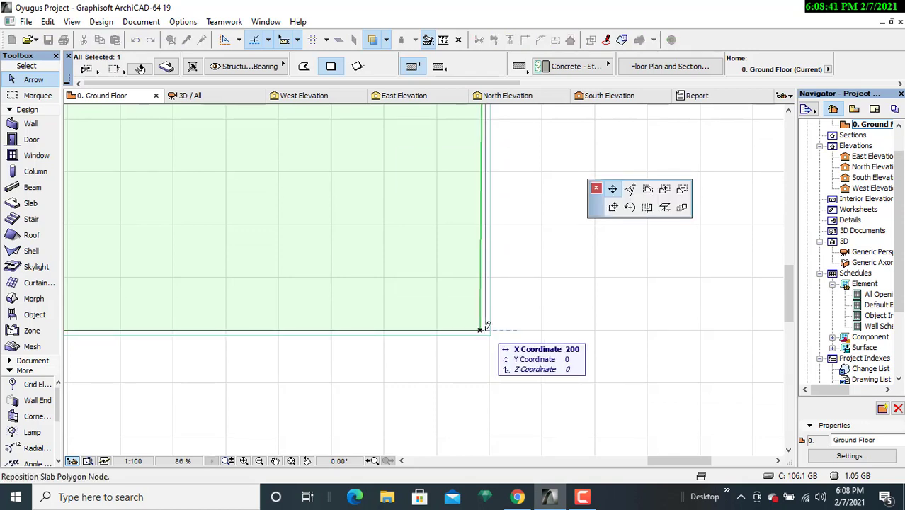
left_click(486, 326)
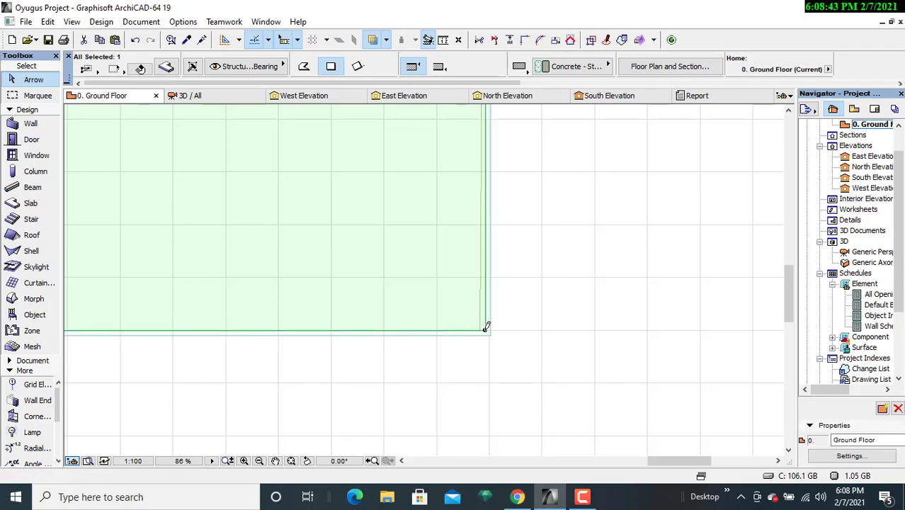
left_click(533, 356)
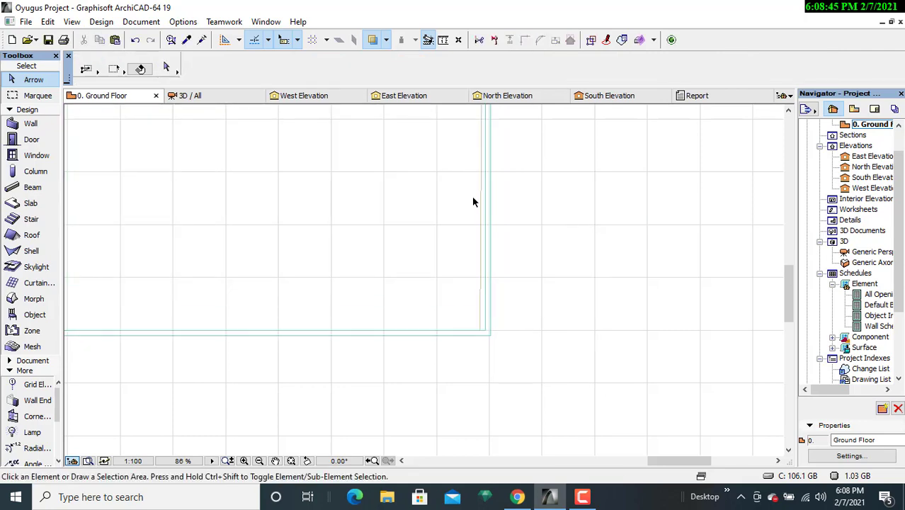
Select the inset slab copy and set its elevation to Project Zero to 600
scroll(472, 211, "down", 6)
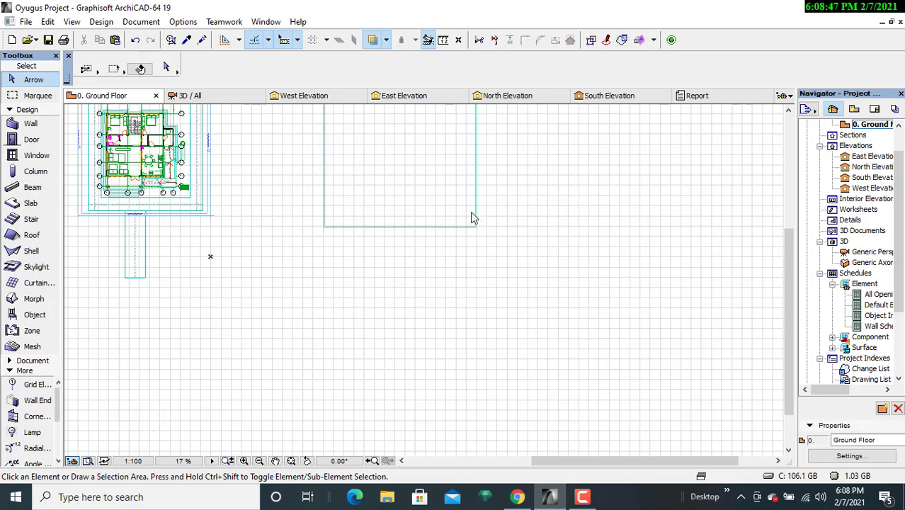
middle_click_drag(473, 211, 464, 336)
scroll(459, 317, "up", 3)
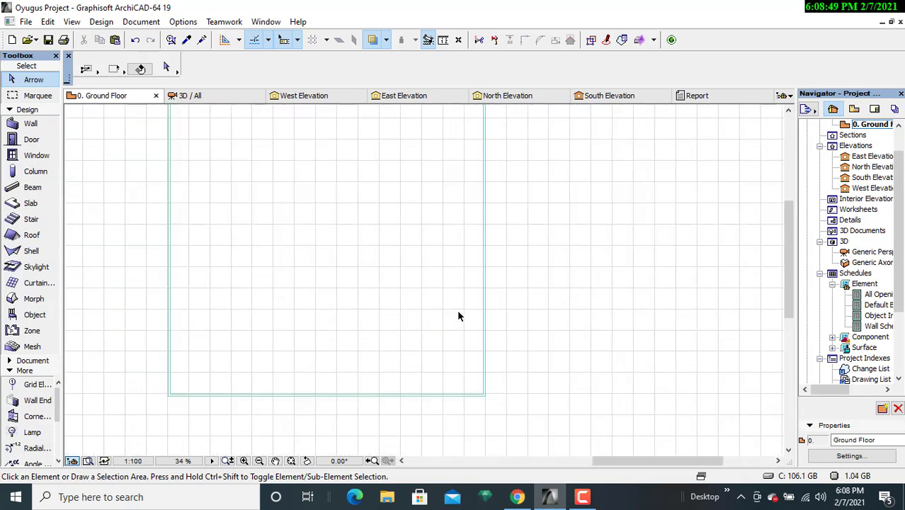
left_click(482, 316)
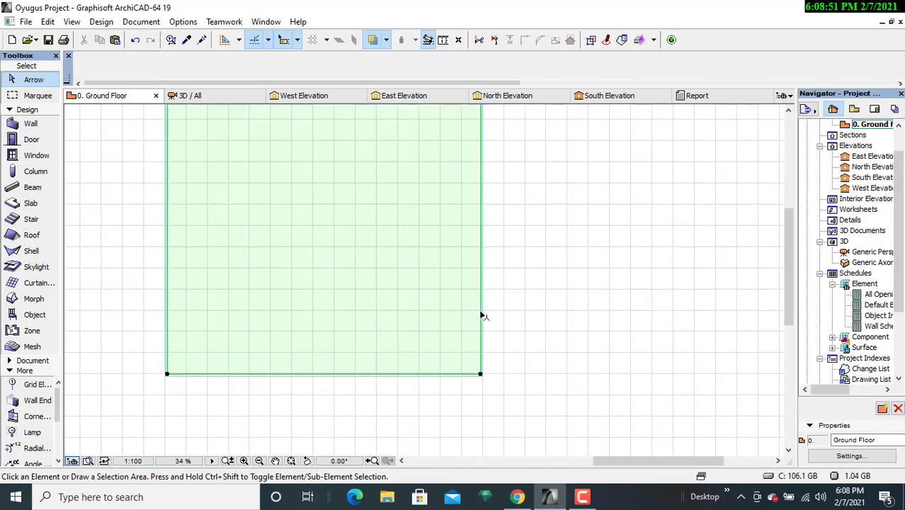
scroll(420, 316, "down", 2)
middle_click_drag(418, 273, 417, 323)
scroll(417, 312, "up", 3)
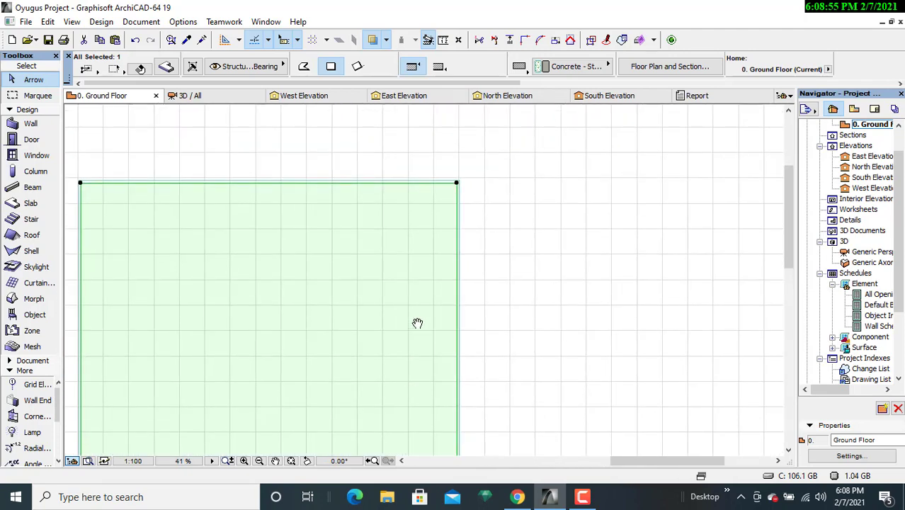
scroll(416, 323, "down", 1)
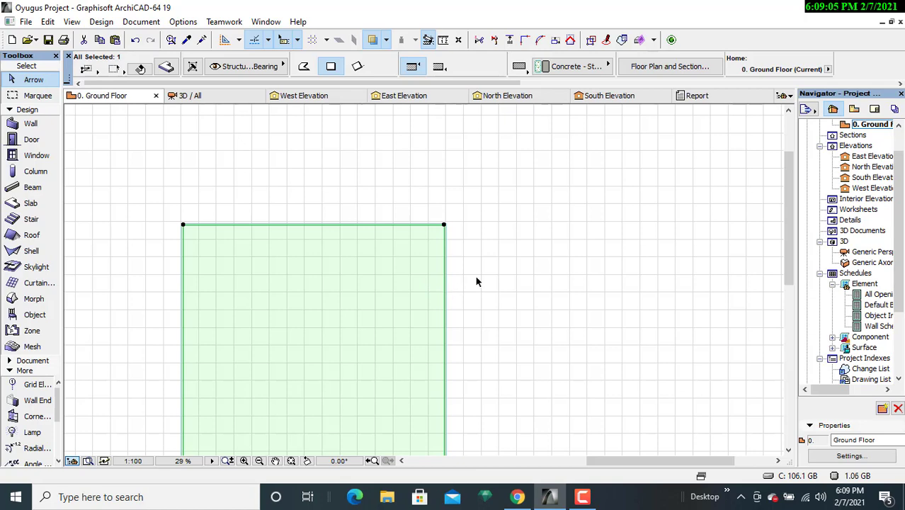
left_click(165, 66)
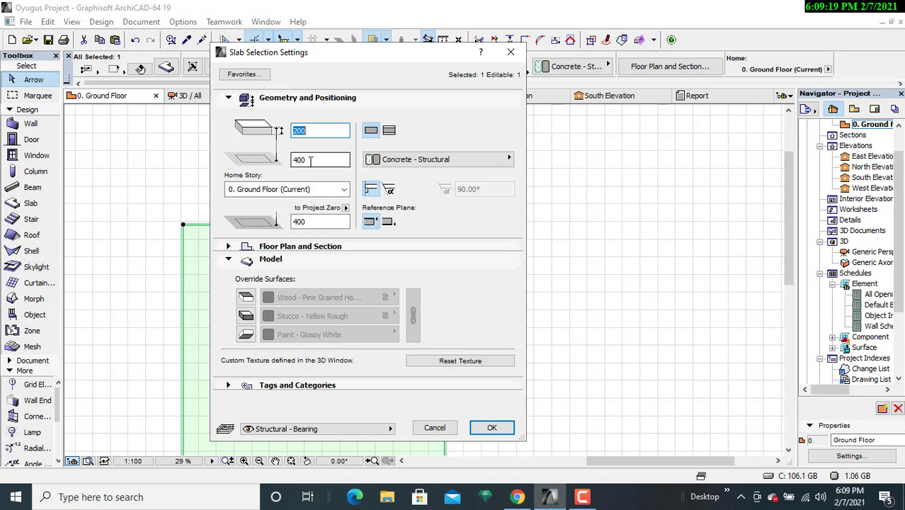
left_click_drag(308, 223, 291, 229)
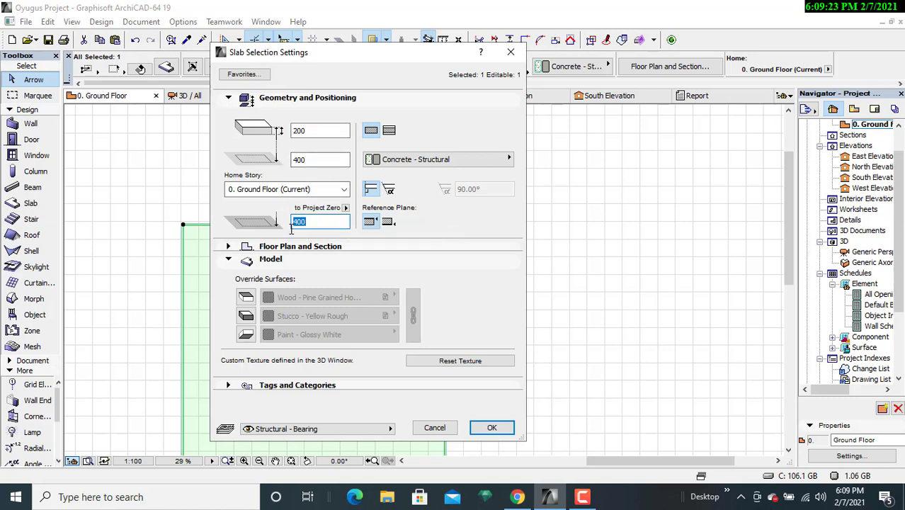
type("600")
left_click(492, 430)
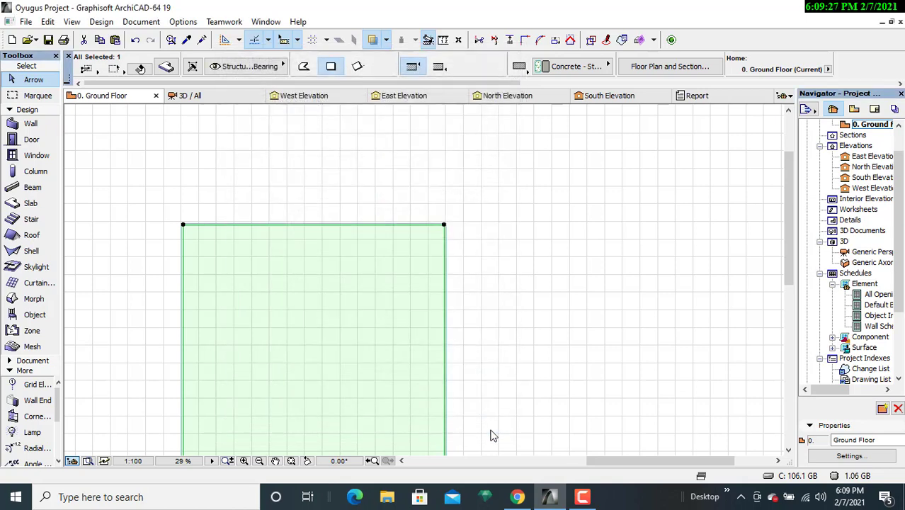
Examine the stepped edge between the two stacked slabs in the 3D view
left_click(231, 95)
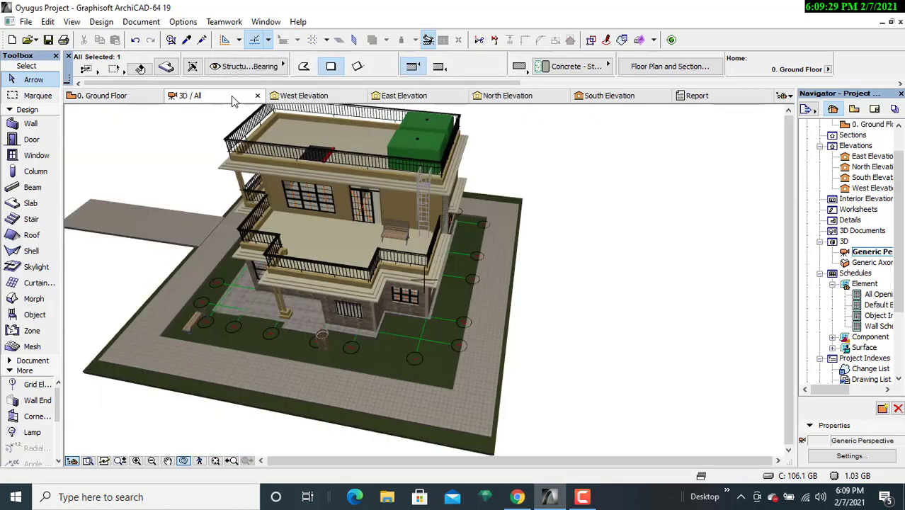
scroll(418, 227, "down", 5)
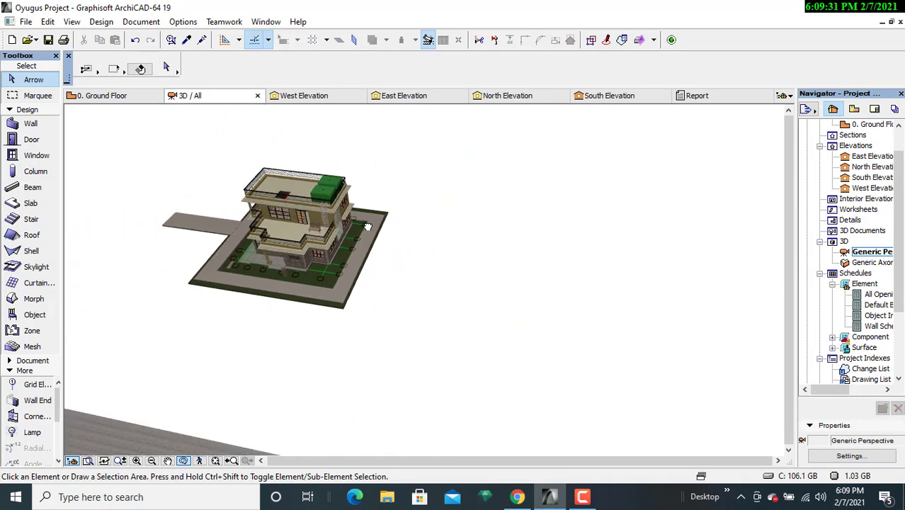
middle_click_drag(254, 341, 415, 304)
scroll(387, 313, "up", 6)
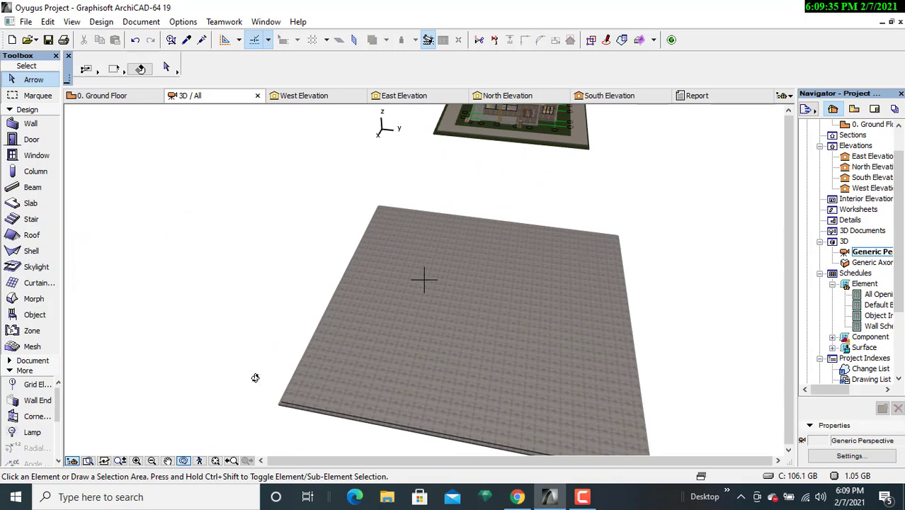
middle_click_drag(254, 376, 440, 295)
scroll(249, 262, "up", 5)
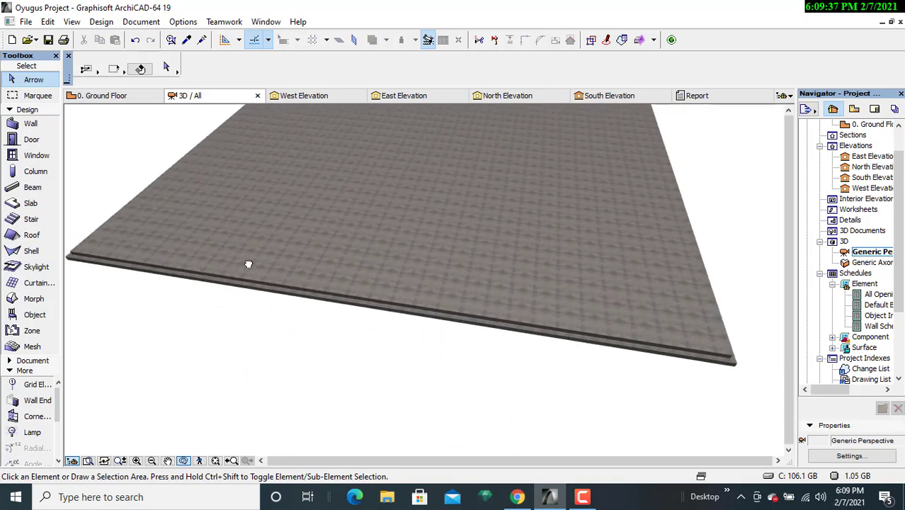
scroll(431, 313, "up", 3)
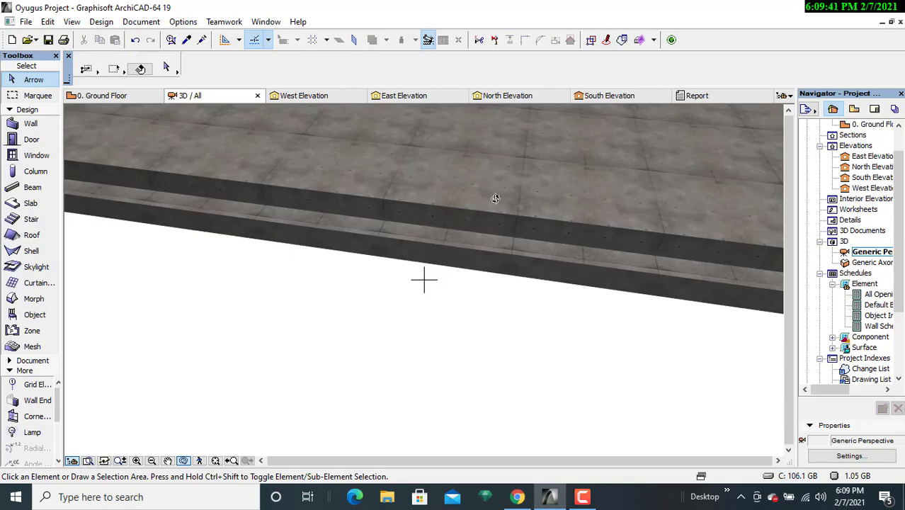
left_click_drag(418, 194, 231, 157)
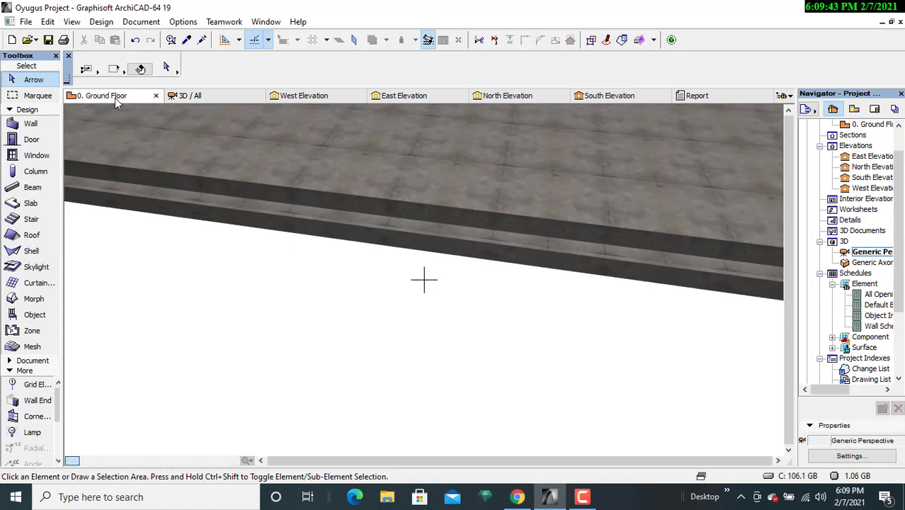
On the Ground Floor plan, drag a copy of the selected slab from its upper-left corner by X 200 and Y -200
left_click(105, 95)
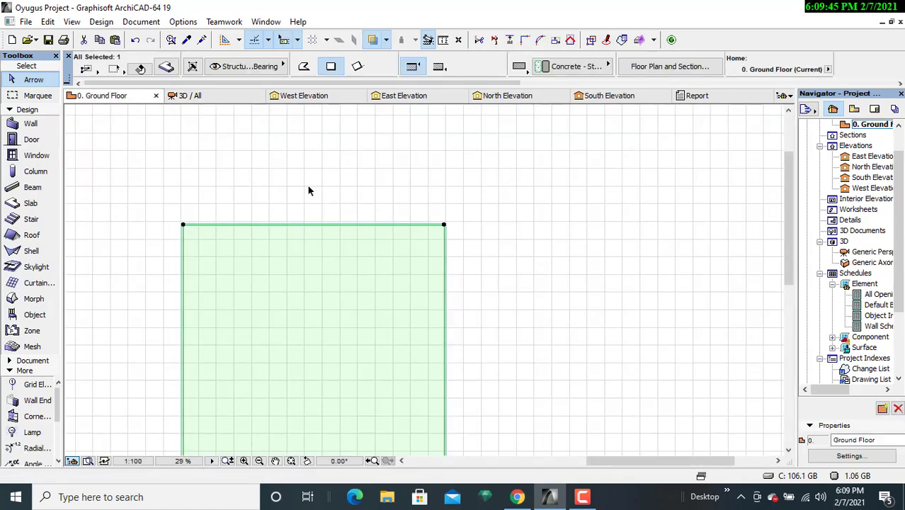
right_click(555, 164)
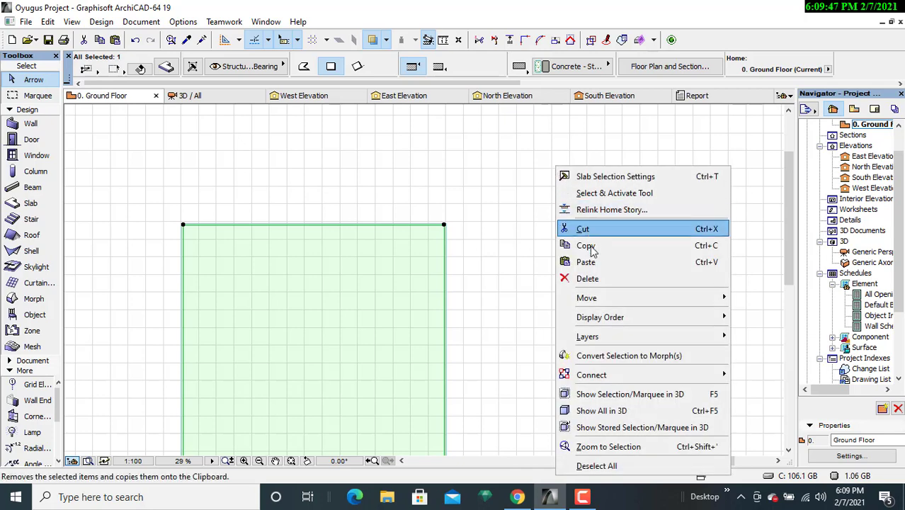
mouse_move(606, 299)
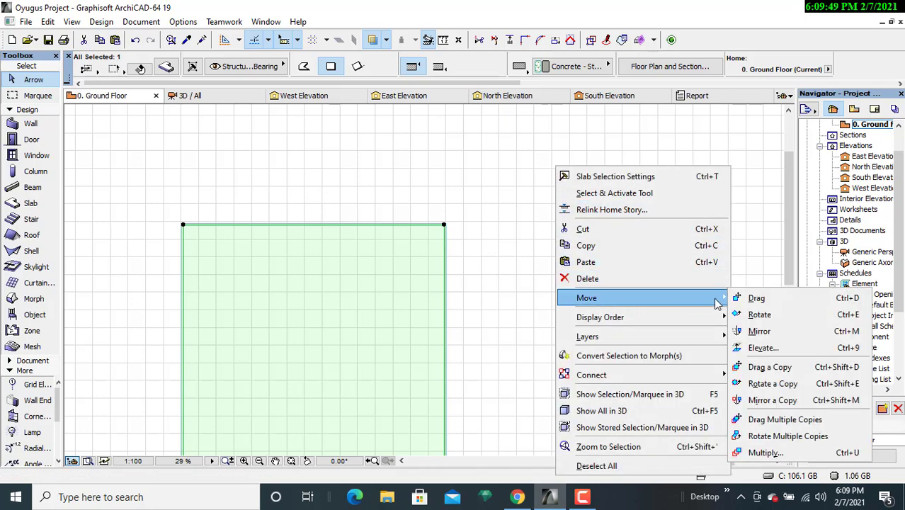
left_click(779, 371)
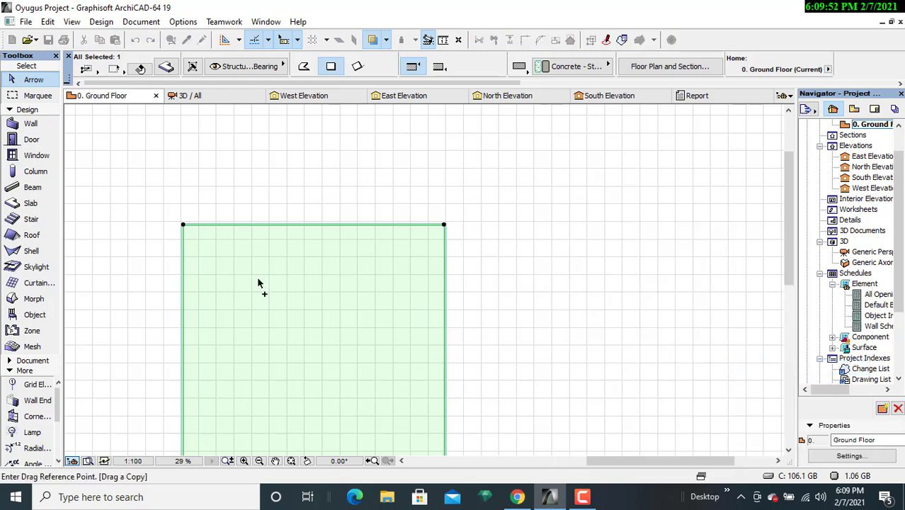
left_click(183, 226)
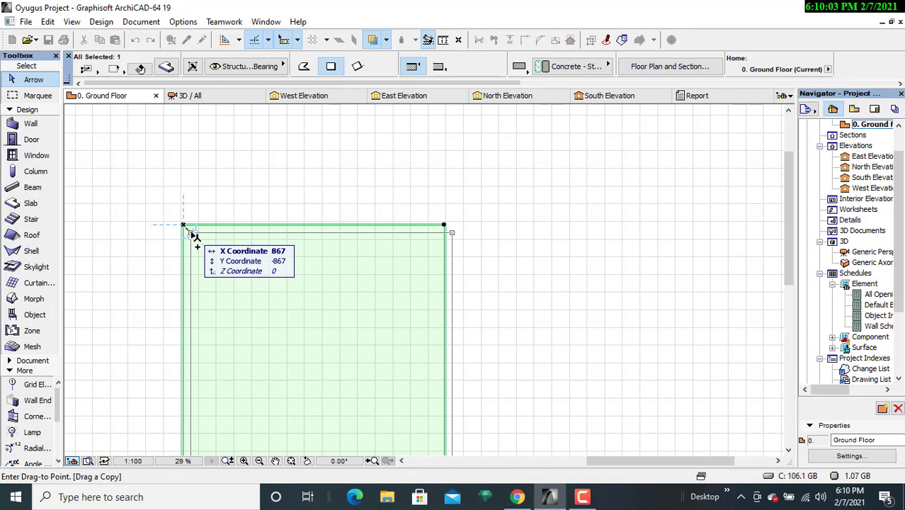
type("200")
key("Tab")
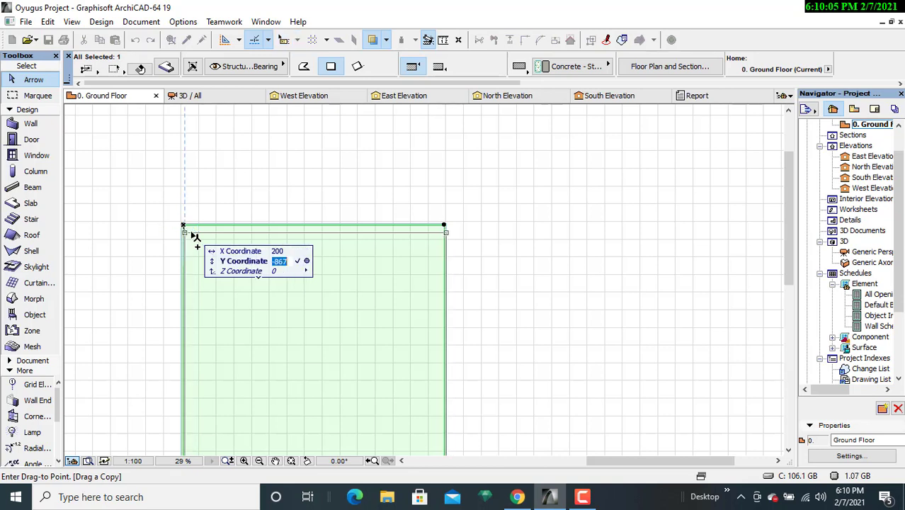
type("-200")
key("Return")
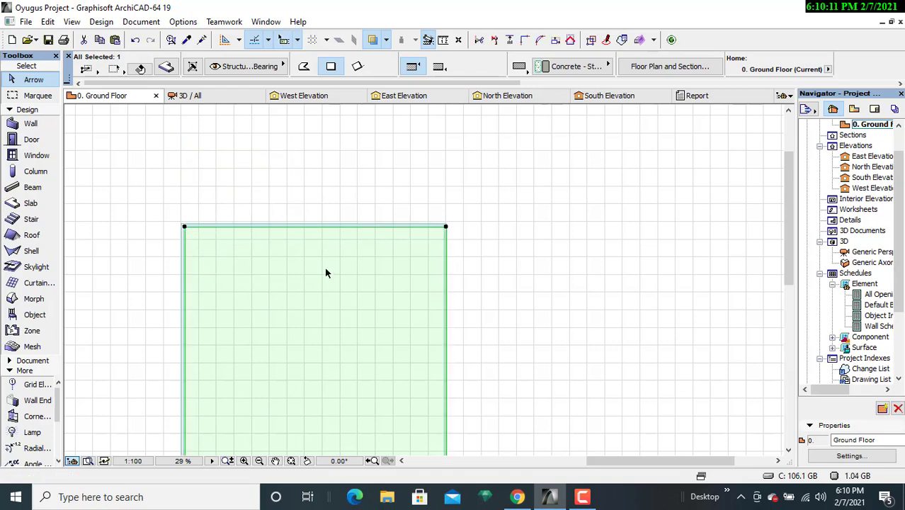
Try to reposition the new slab copy's lower-left corner by X 200 and Y 200, and undo the change
middle_click_drag(304, 276, 371, 153)
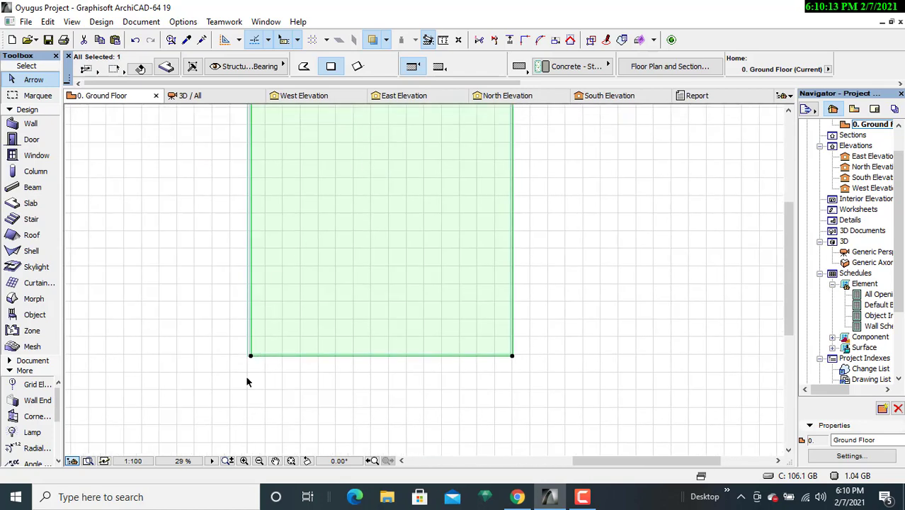
scroll(246, 373, "up", 8)
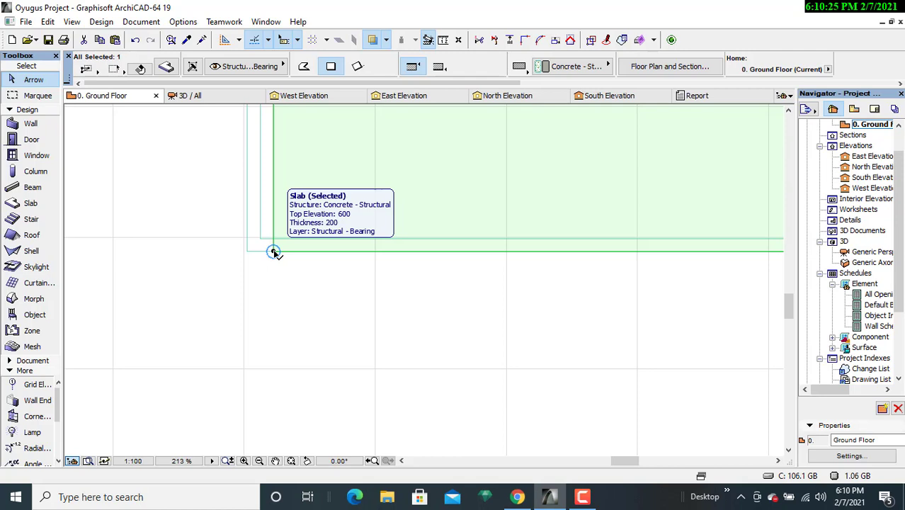
left_click(274, 252)
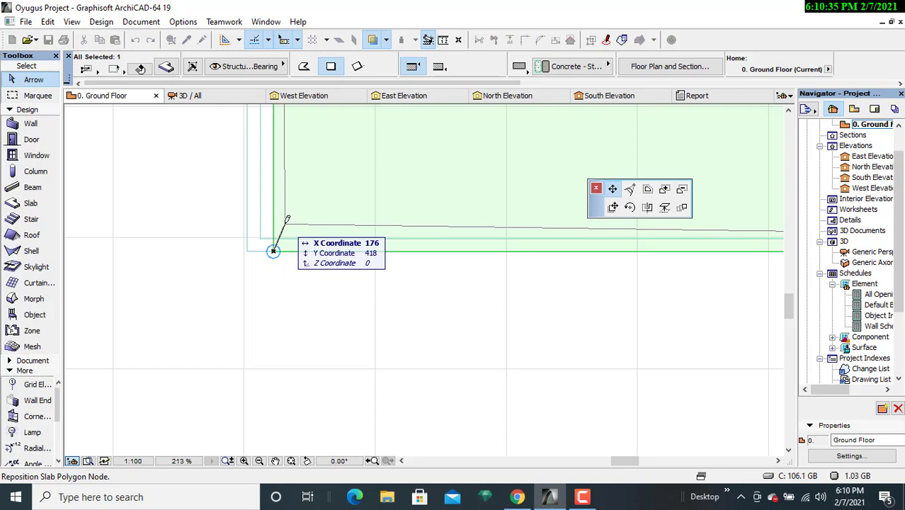
type("20")
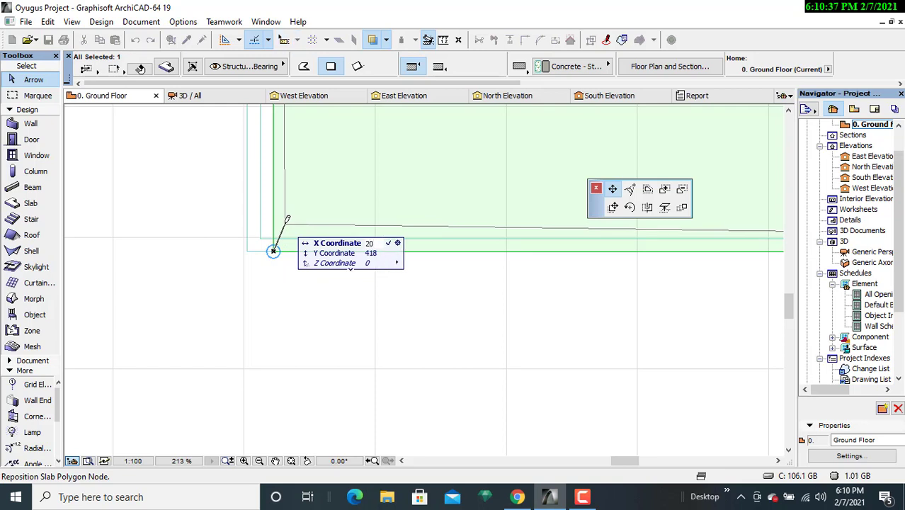
type("0")
key("Tab")
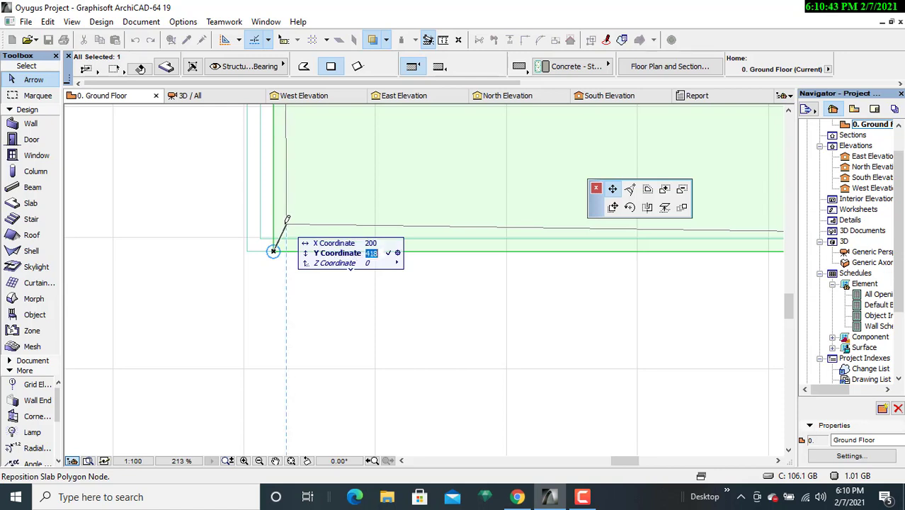
type("200")
key("Return")
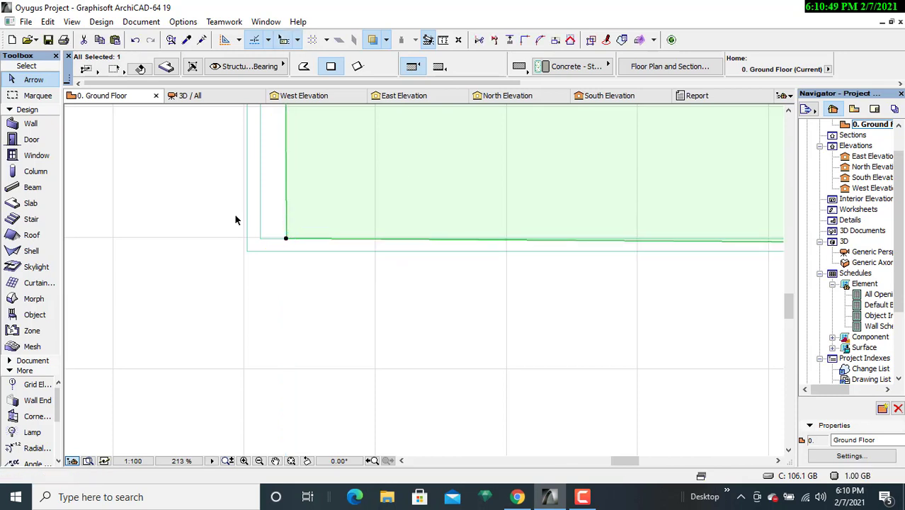
left_click(134, 40)
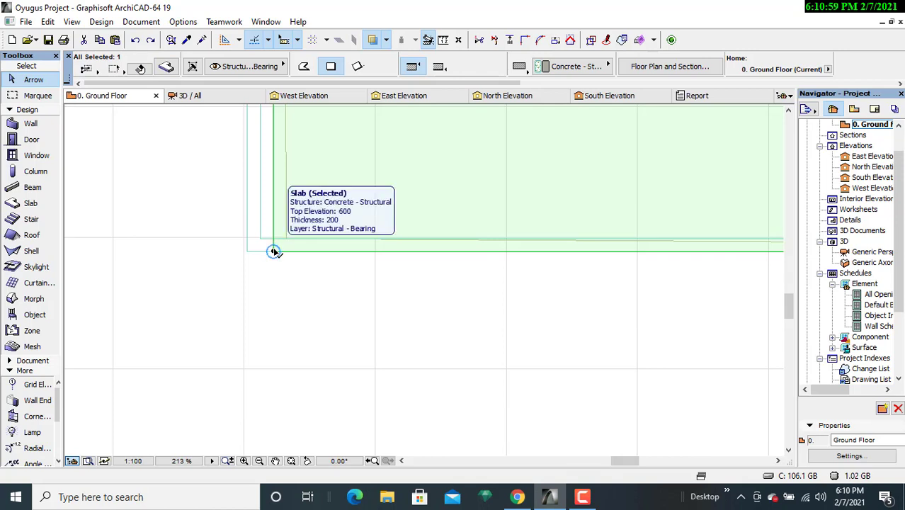
Reposition the new slab copy's lower-left corner by X 0 and Y 400
left_click(274, 251)
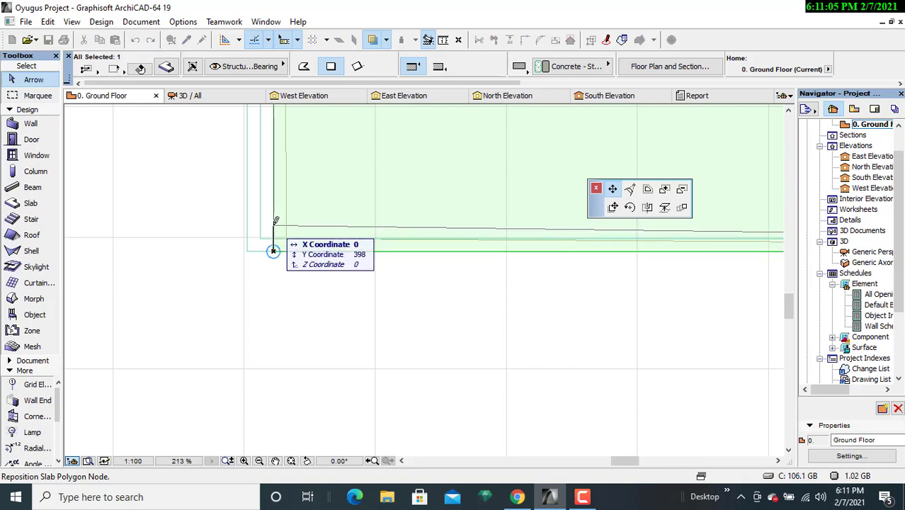
type("-")
type("0")
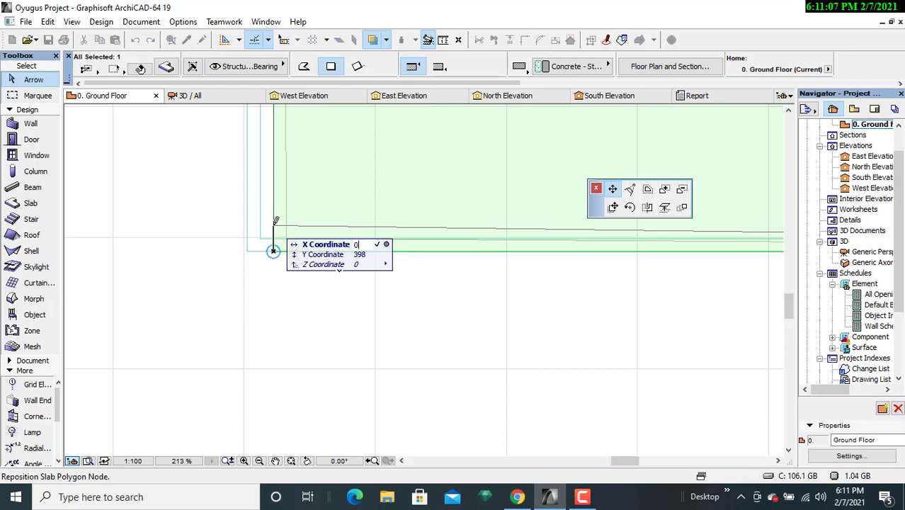
key("Tab")
key("BackSpace")
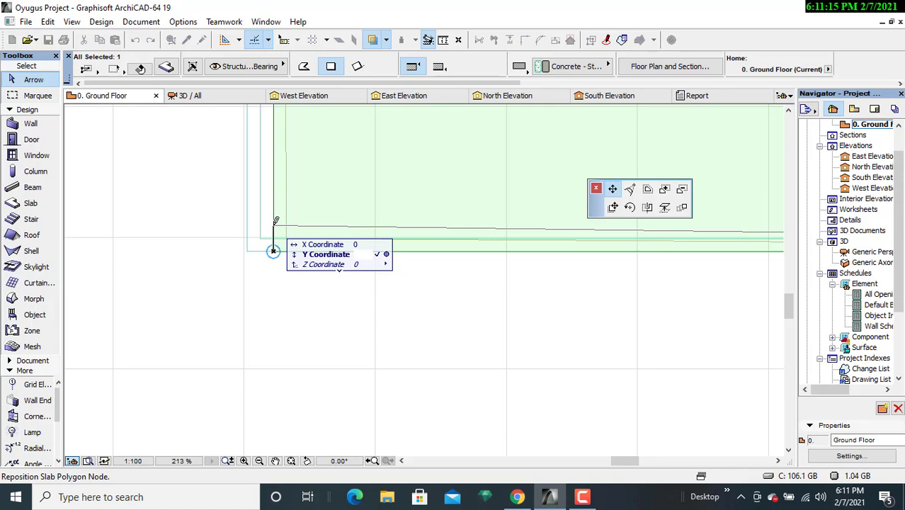
type("300")
key("BackSpace")
key("BackSpace")
key("BackSpace")
type("400")
key("Return")
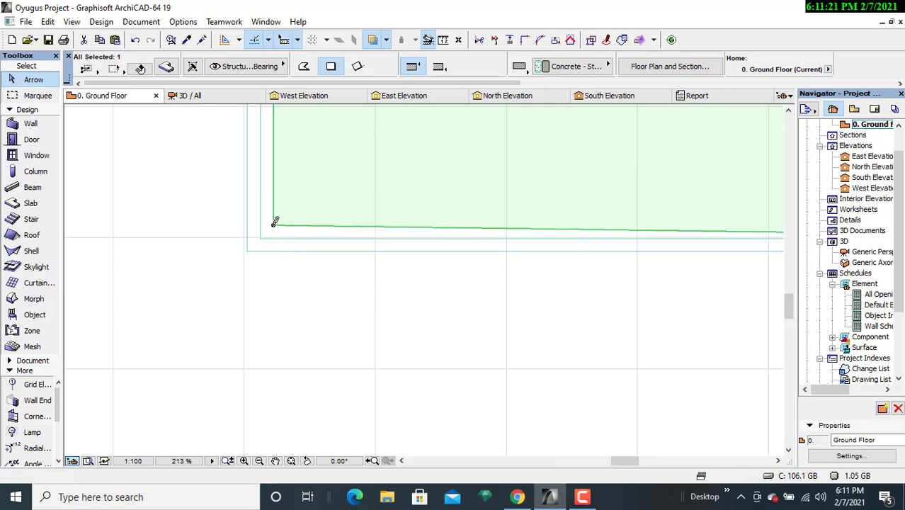
Reposition the new slab copy's lower-right corner by X 0 and Y 400
middle_click_drag(409, 282, 73, 299)
middle_click_drag(441, 271, 92, 282)
middle_click_drag(521, 273, 132, 279)
scroll(364, 295, "down", 2)
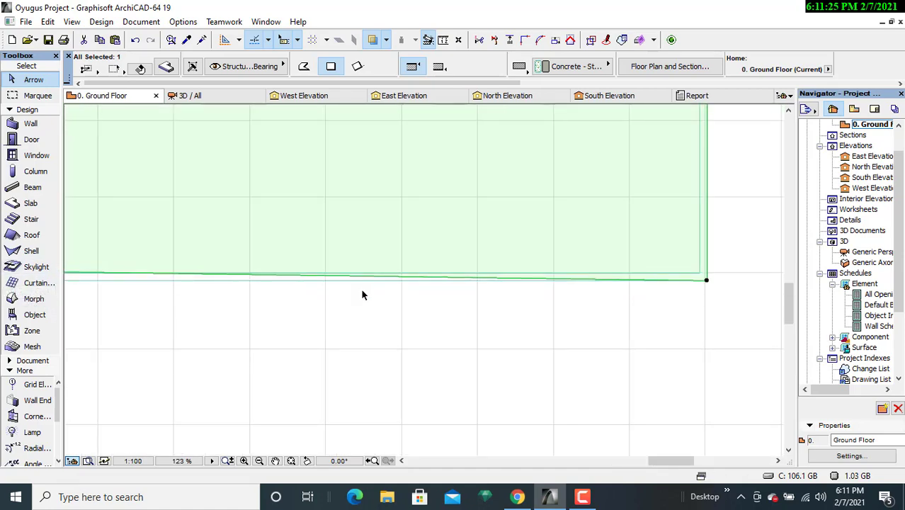
scroll(408, 293, "down", 1)
scroll(329, 297, "down", 1)
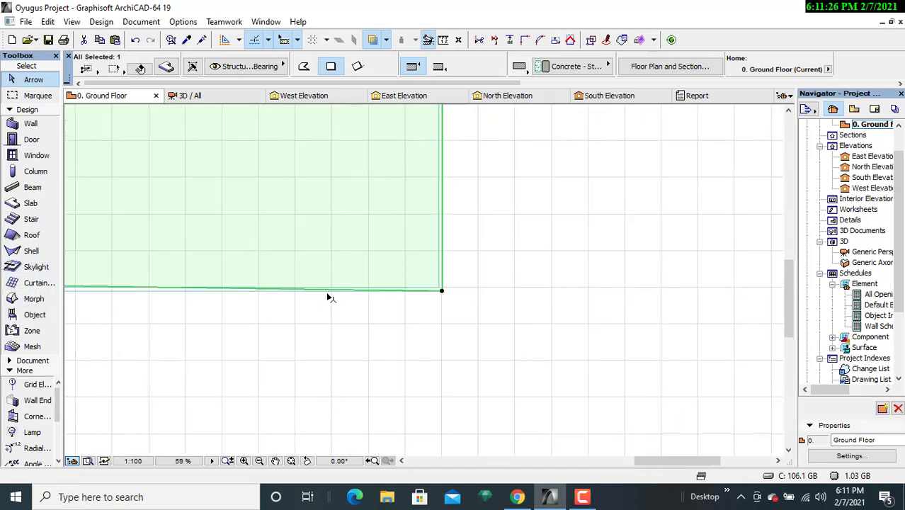
left_click(440, 292)
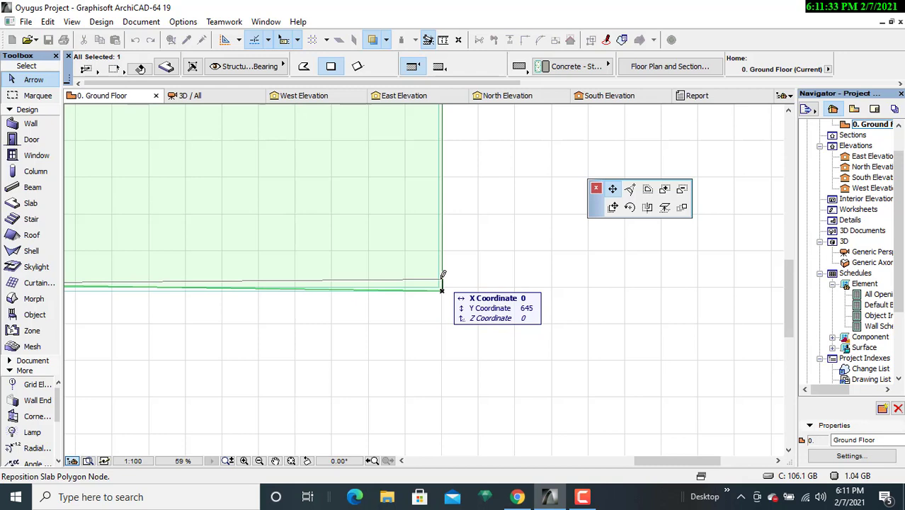
key("Tab")
key("Tab")
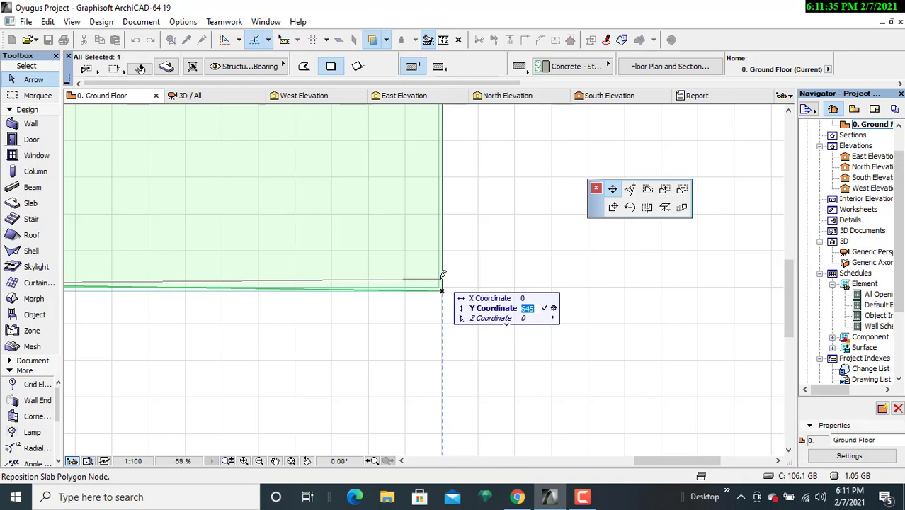
type("400")
key("Return")
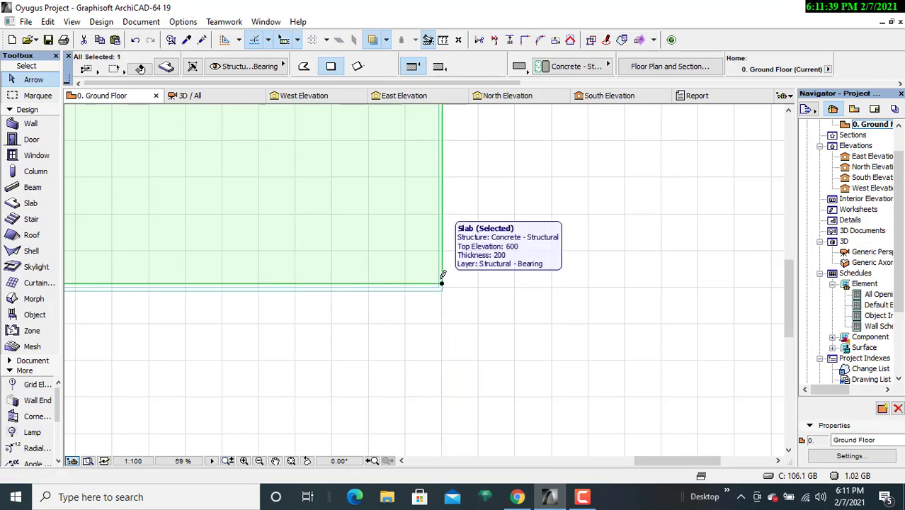
Reposition the new slab copy's upper-right corner by X -400 and Y 0
scroll(358, 241, "down", 3)
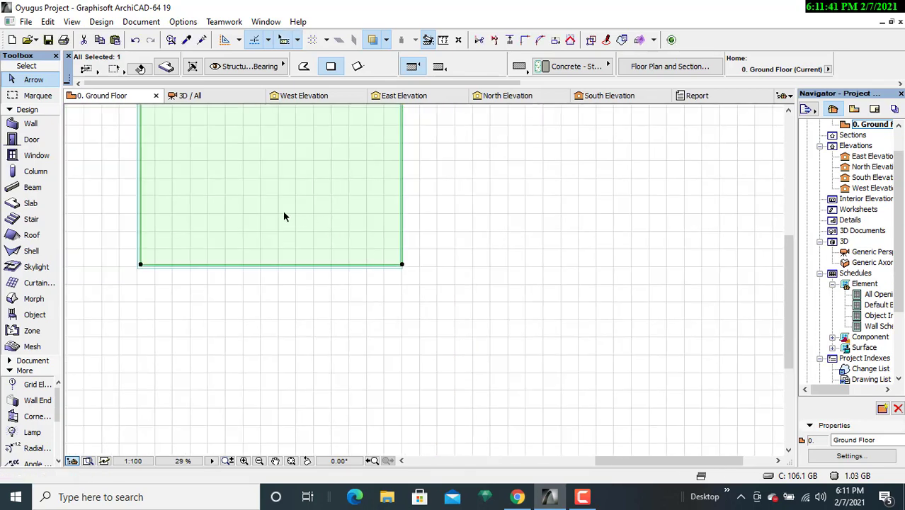
middle_click_drag(283, 211, 337, 343)
scroll(230, 186, "up", 3)
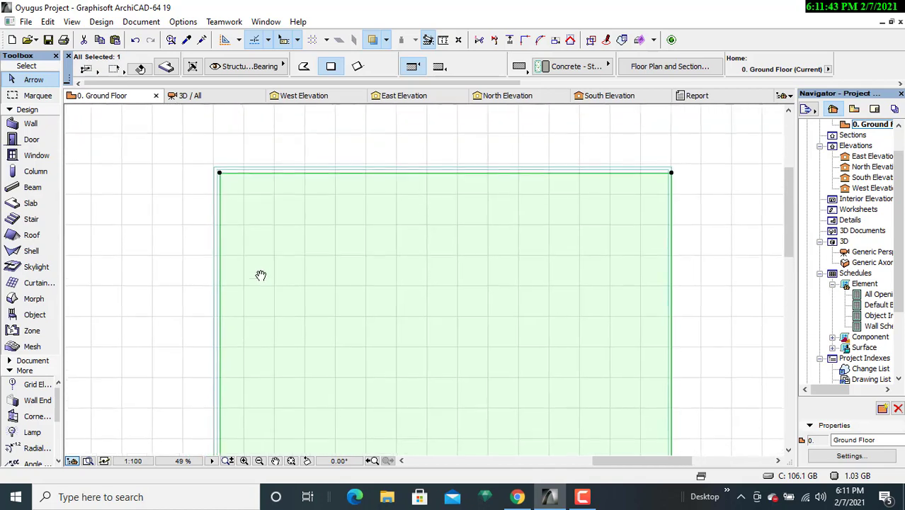
middle_click_drag(220, 193, 246, 243)
scroll(245, 243, "up", 7)
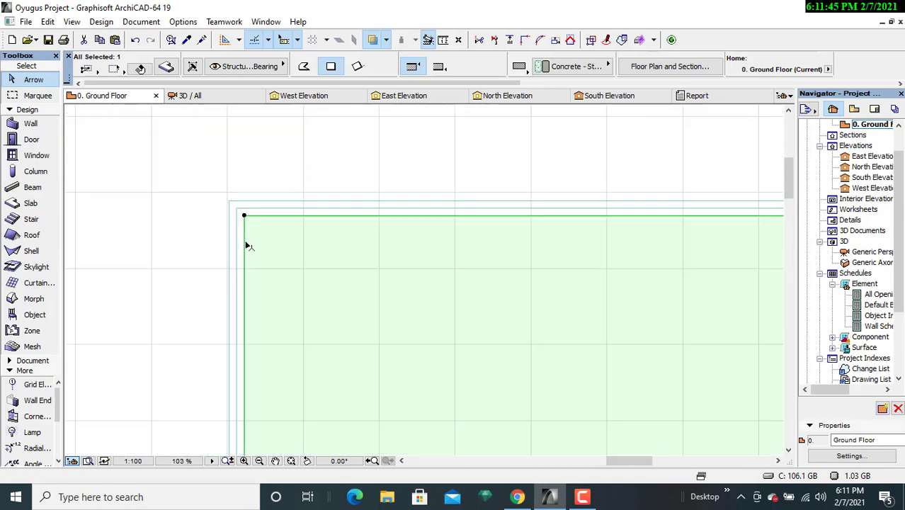
middle_click_drag(420, 251, 63, 213)
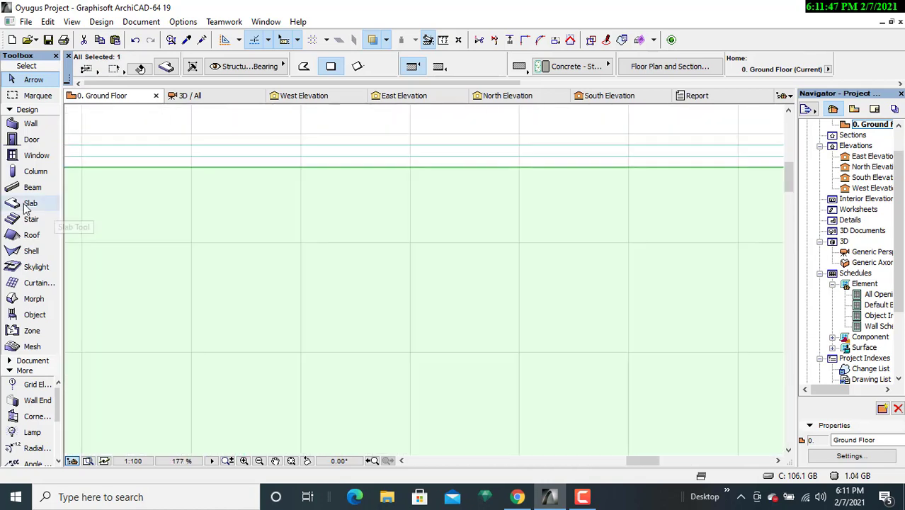
middle_click_drag(410, 228, 160, 233)
middle_click_drag(377, 203, 34, 188)
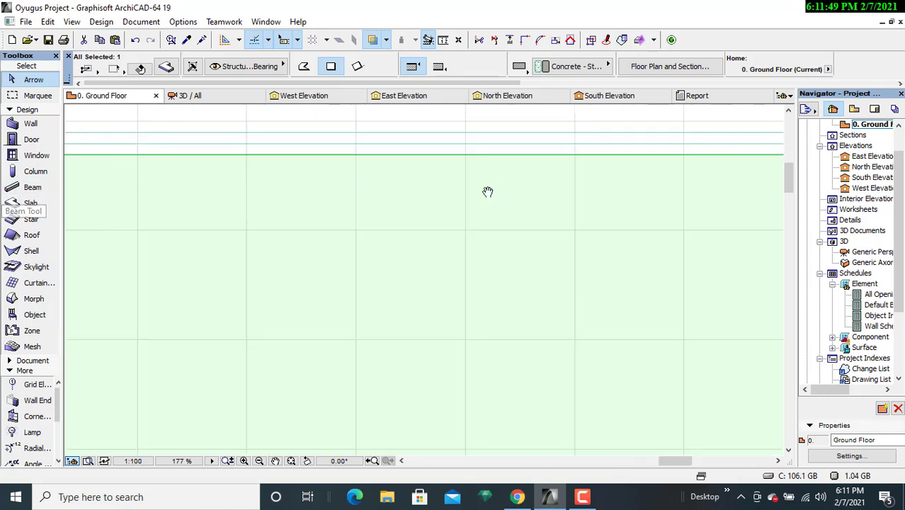
middle_click_drag(488, 192, 188, 212)
scroll(188, 211, "down", 3)
scroll(396, 212, "up", 3)
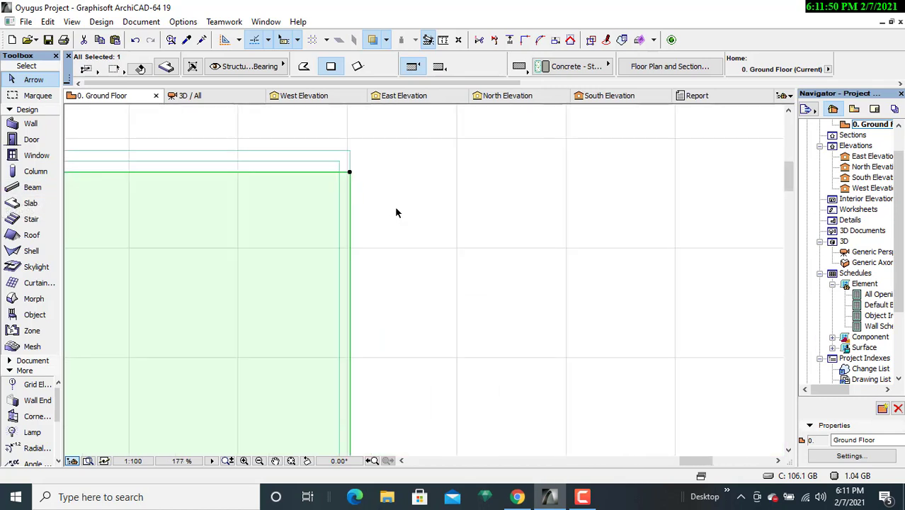
left_click(350, 173)
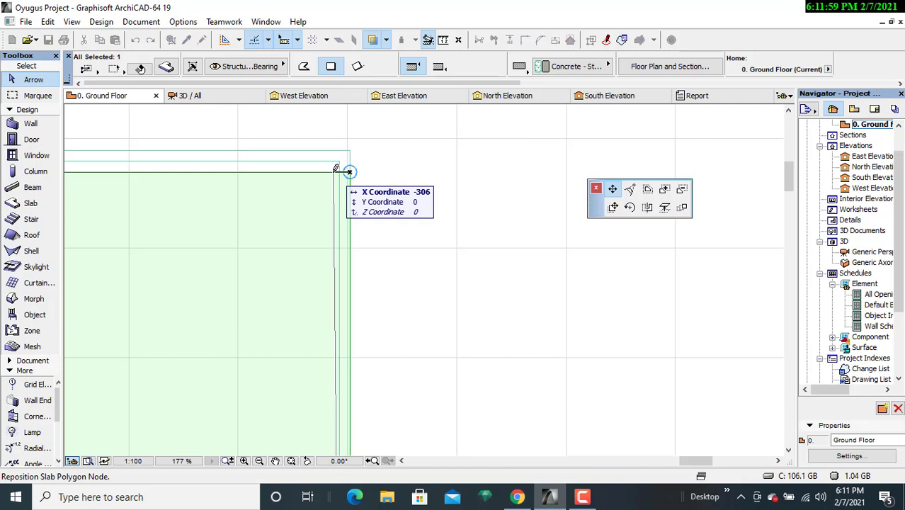
type("-400")
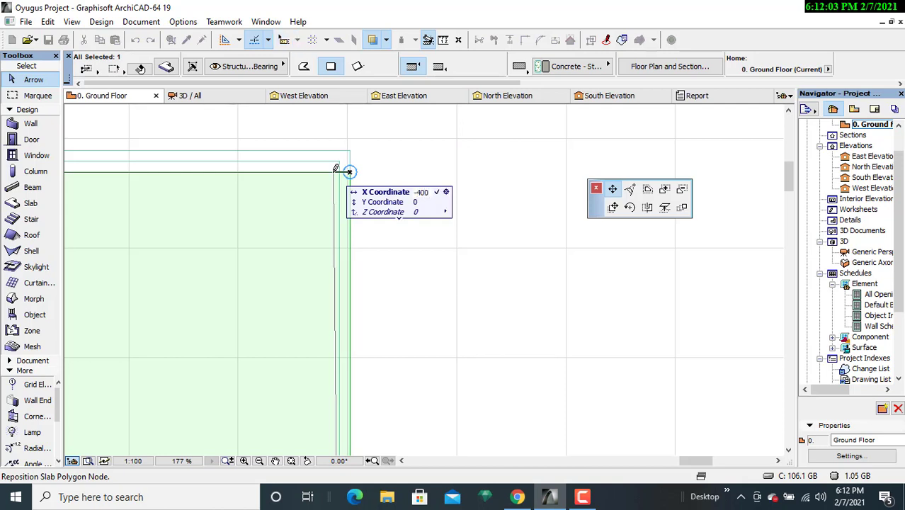
key("Return")
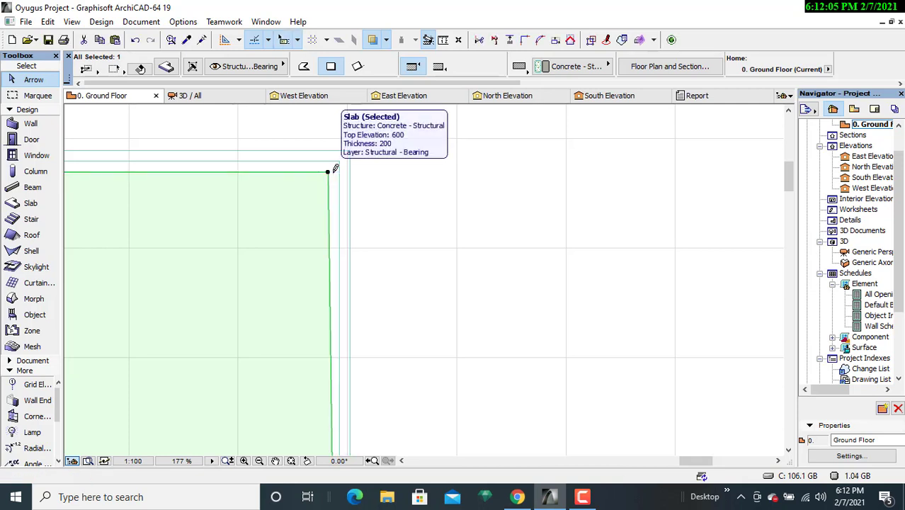
Reposition the new slab copy's lower-right corner by X -400 and Y 0
middle_click_drag(352, 278, 397, 180)
scroll(430, 378, "down", 1)
middle_click_drag(435, 323, 428, 145)
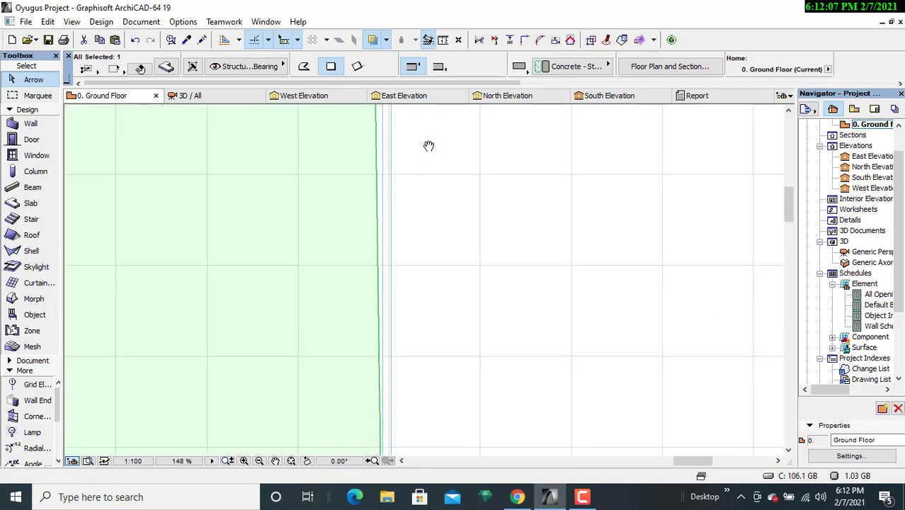
middle_click_drag(427, 255, 428, 192)
middle_click_drag(396, 453, 456, 164)
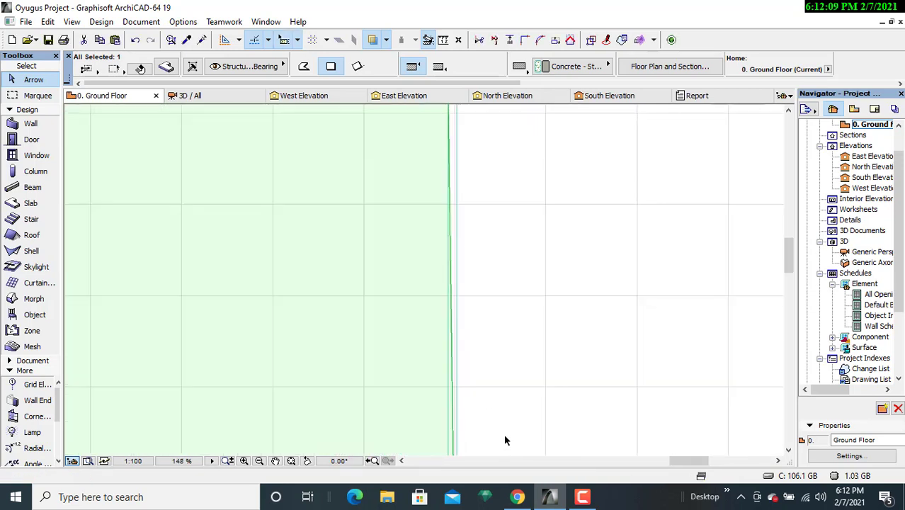
middle_click_drag(505, 437, 485, 189)
middle_click_drag(458, 388, 450, 275)
scroll(450, 274, "down", 3)
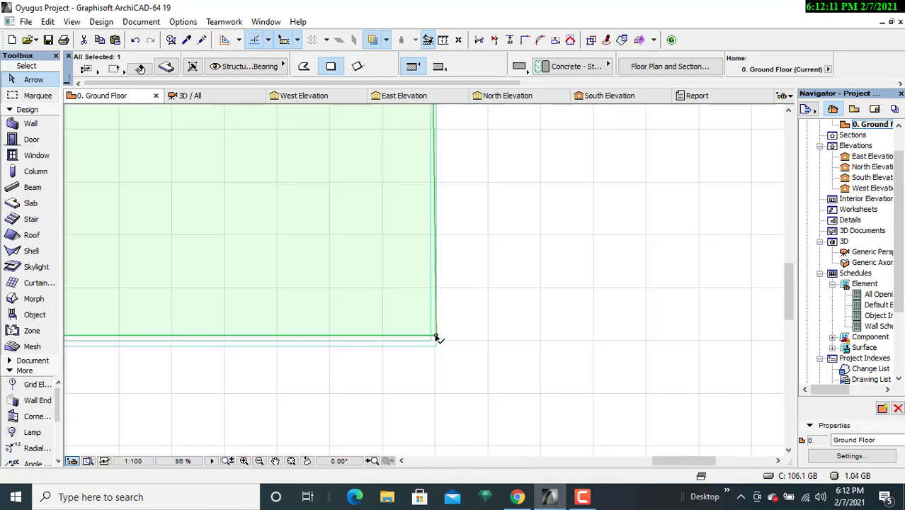
left_click(435, 335)
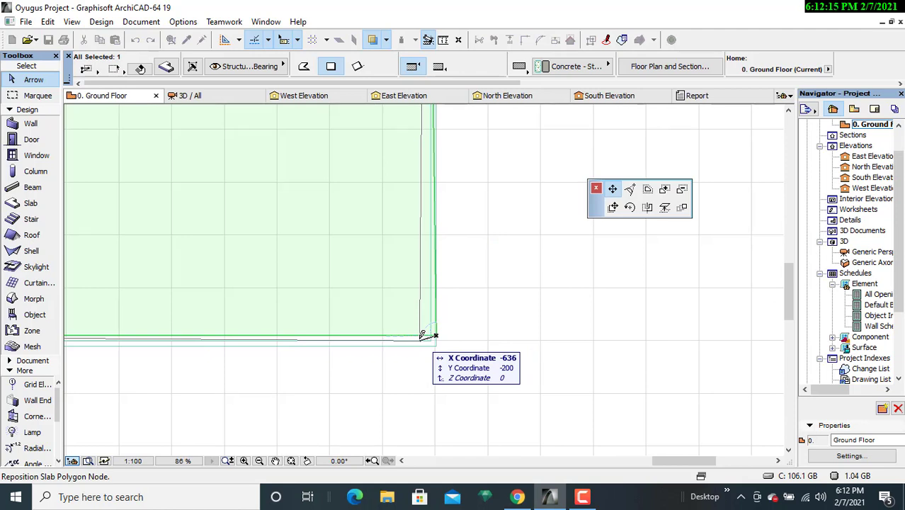
type("-400")
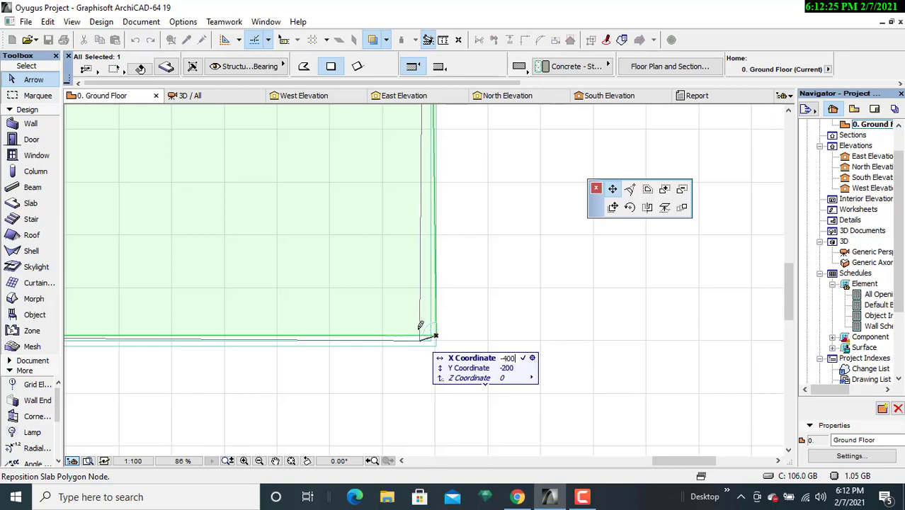
key("Tab")
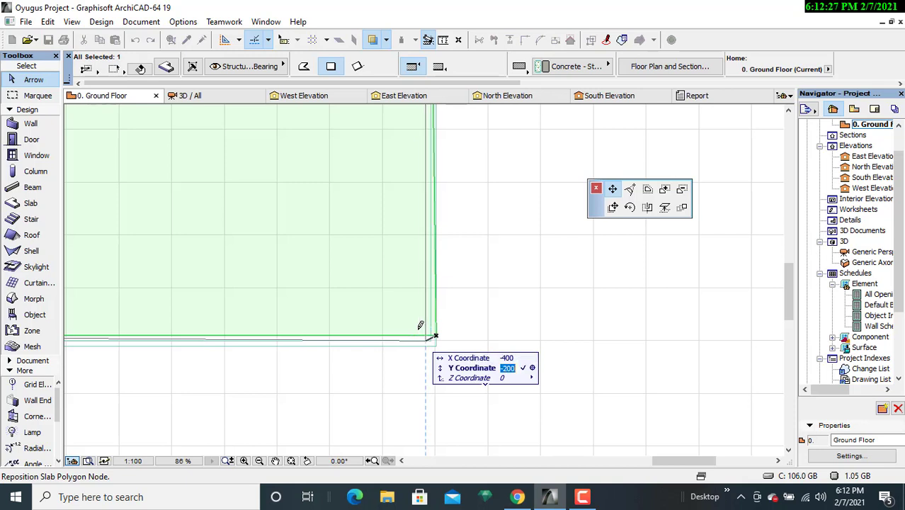
type("0")
key("Return")
Examine the slab copy's outline and corner insets against the slabs beneath it in the floor plan
scroll(382, 294, "down", 3)
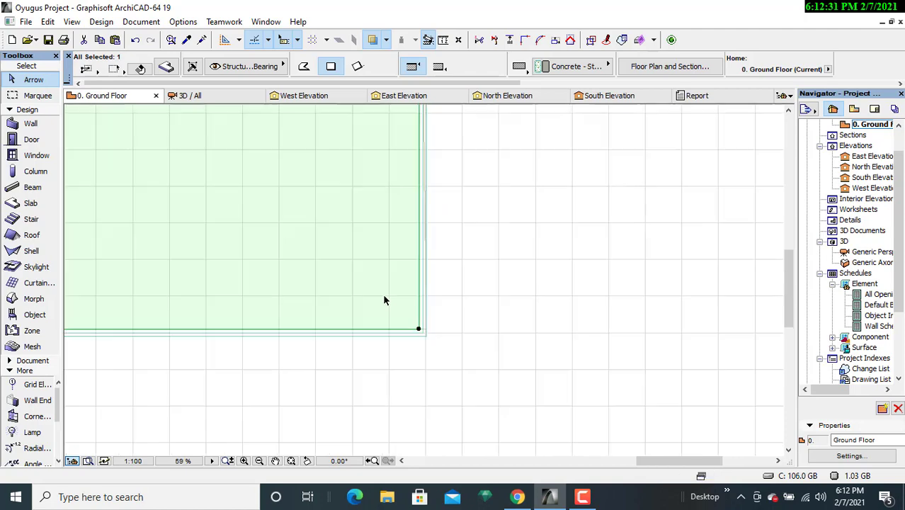
middle_click_drag(382, 293, 483, 458)
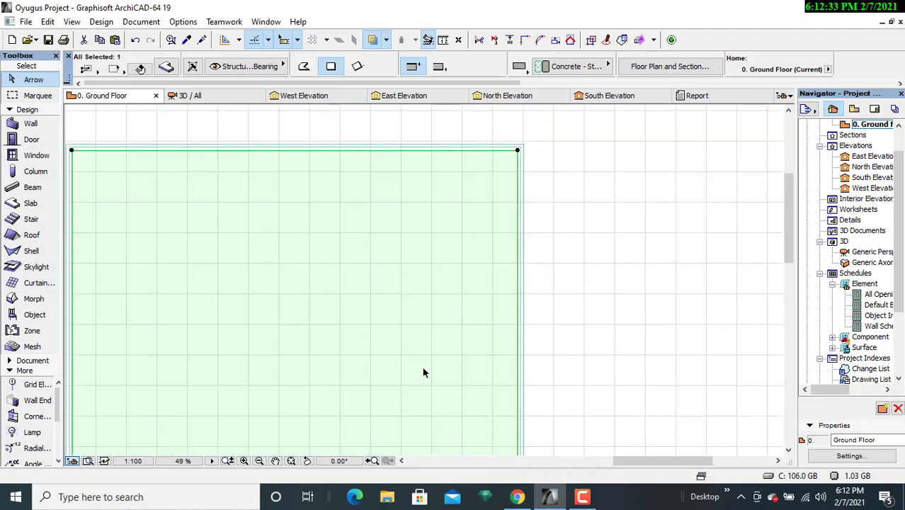
middle_click_drag(289, 364, 550, 198)
scroll(376, 383, "up", 2)
middle_click_drag(376, 383, 435, 259)
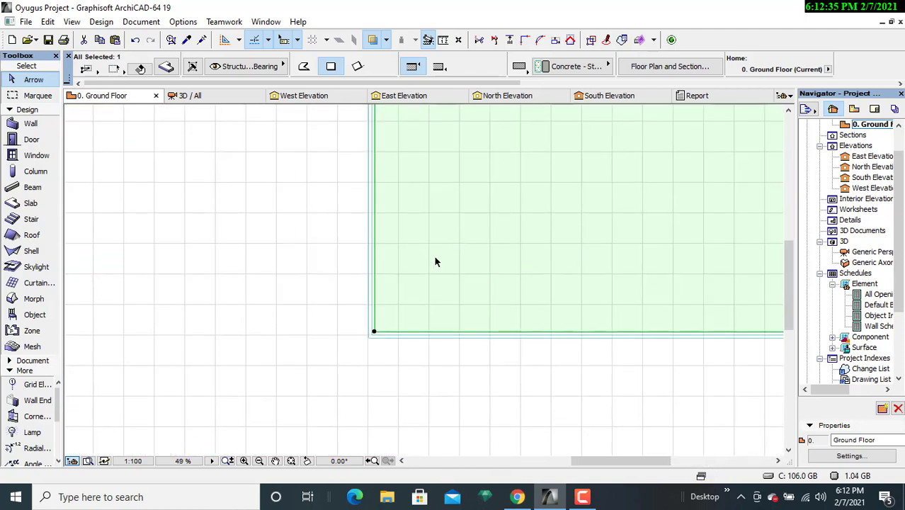
scroll(371, 340, "up", 6)
scroll(375, 342, "up", 5)
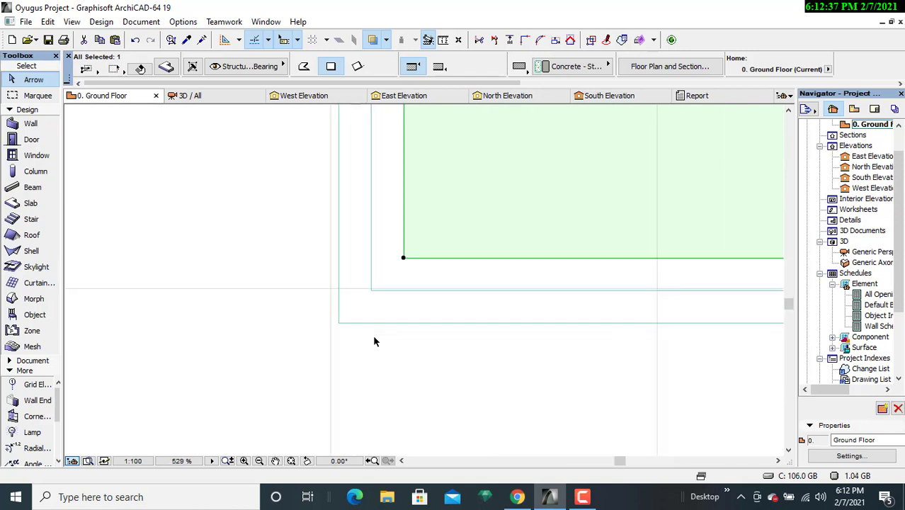
scroll(356, 299, "down", 8)
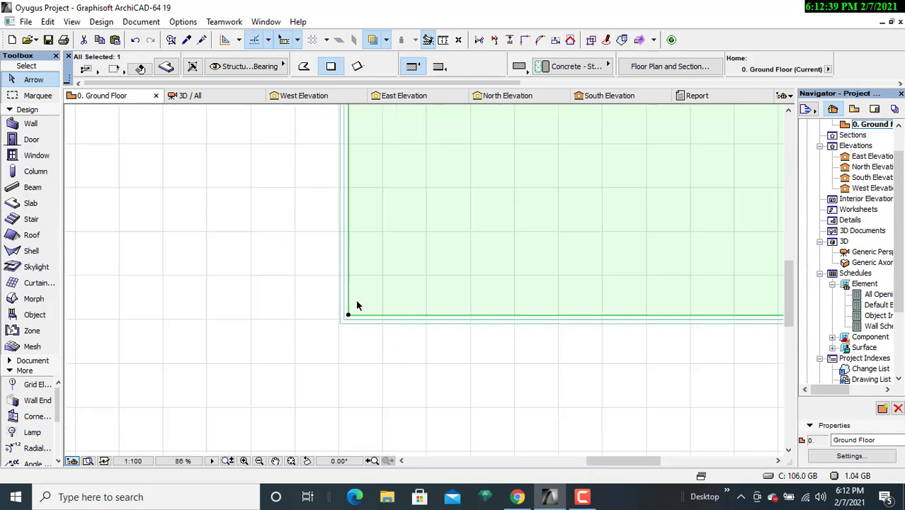
Set the selected slab's elevation to Project Zero to 800
left_click(165, 67)
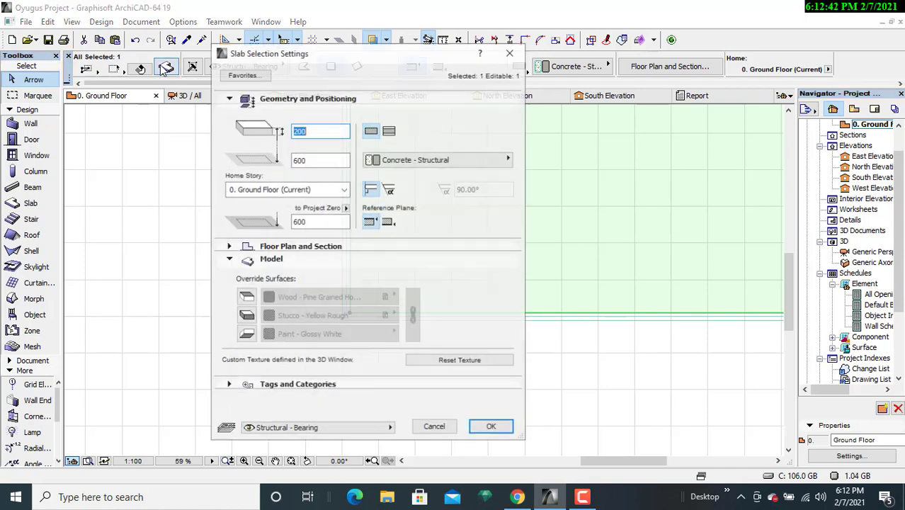
left_click(306, 222)
key("BackSpace")
key("BackSpace")
key("BackSpace")
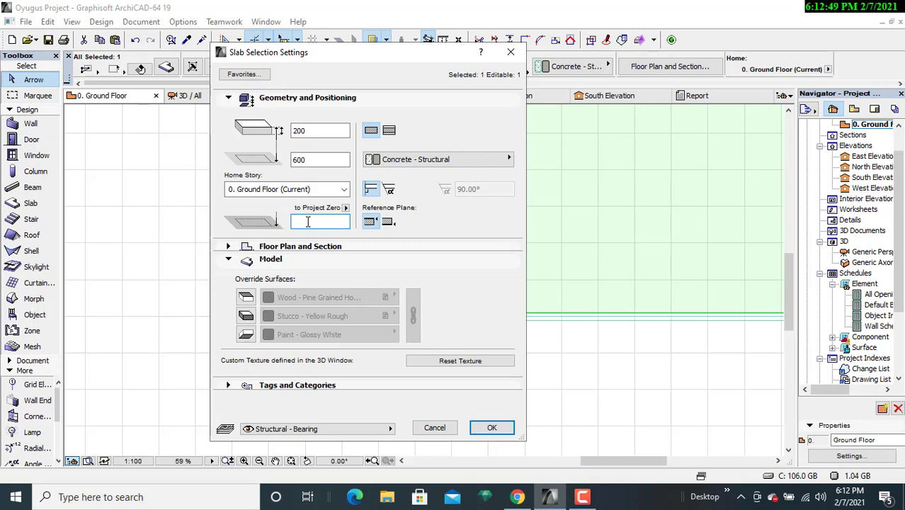
type("800")
left_click(490, 428)
Inspect the stepped edges of the stacked slabs in the 3D view
left_click(212, 94)
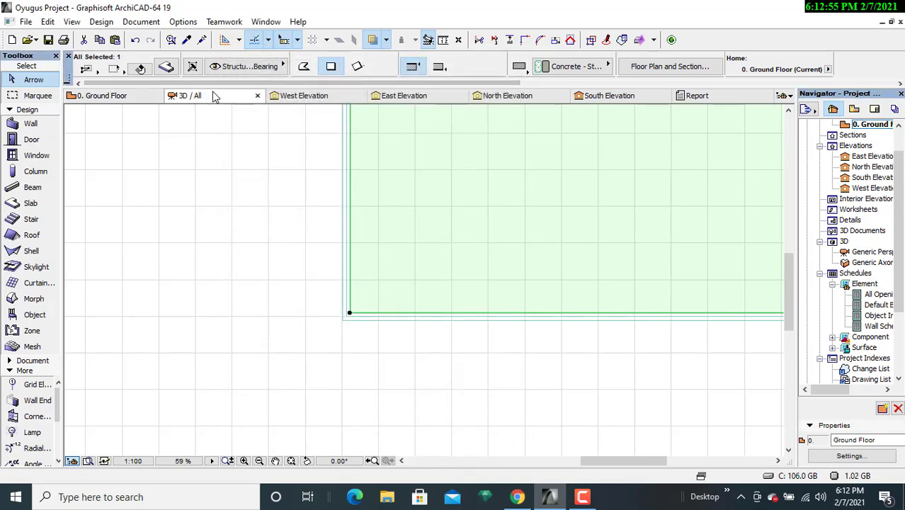
scroll(386, 186, "down", 6)
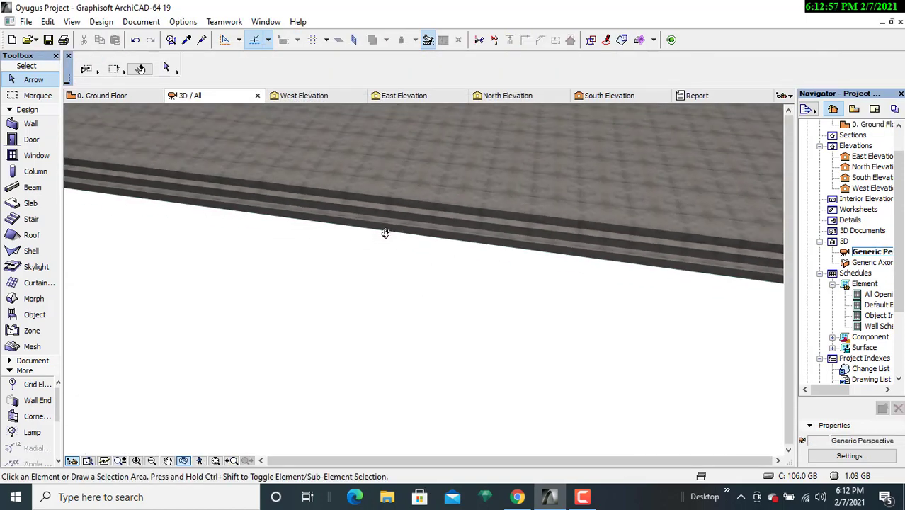
left_click_drag(487, 236, 425, 279)
left_click_drag(454, 309, 365, 329)
scroll(365, 329, "up", 4)
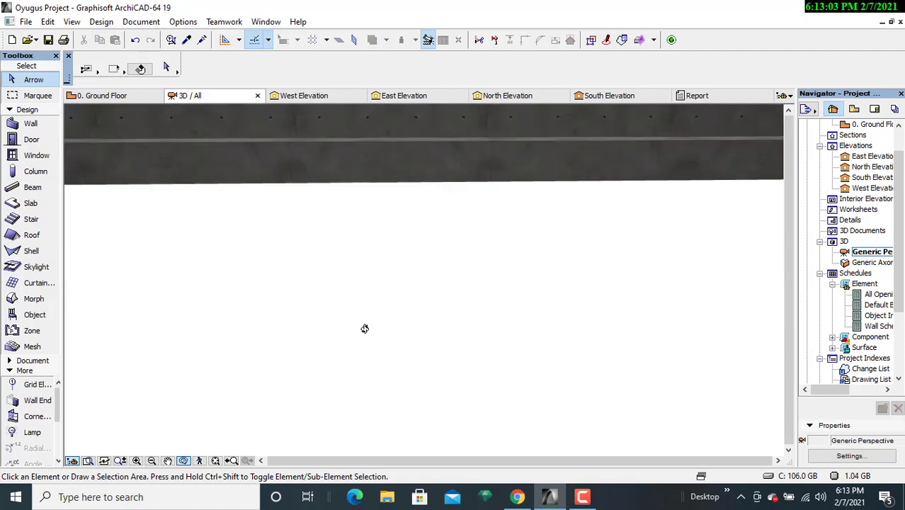
scroll(365, 328, "down", 4)
left_click_drag(368, 326, 370, 347)
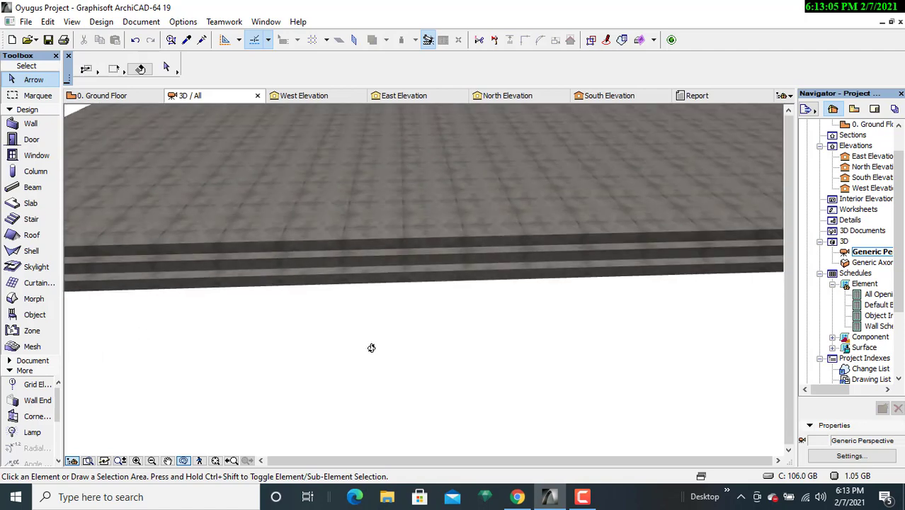
Return to the ground floor plan and drag a copy of the selected slab from its lower-left corner by X 200 and Y 200
left_click(125, 97)
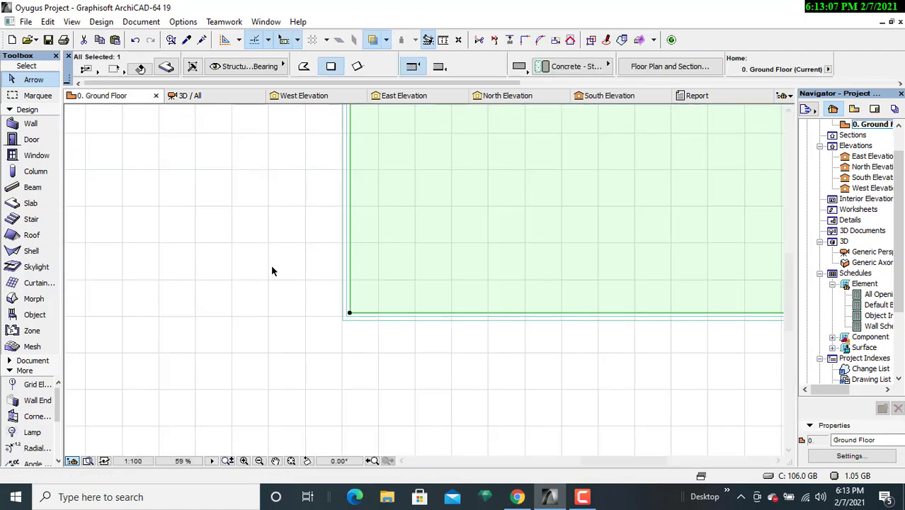
right_click(240, 243)
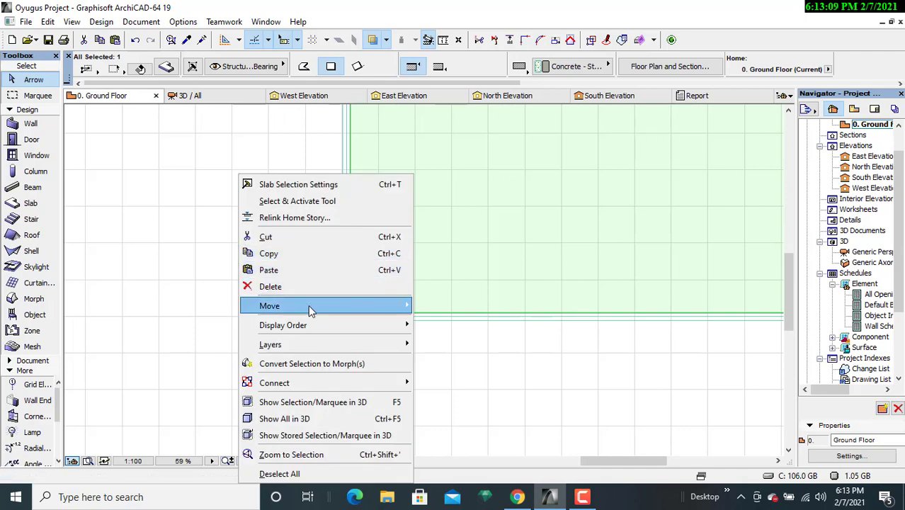
mouse_move(309, 305)
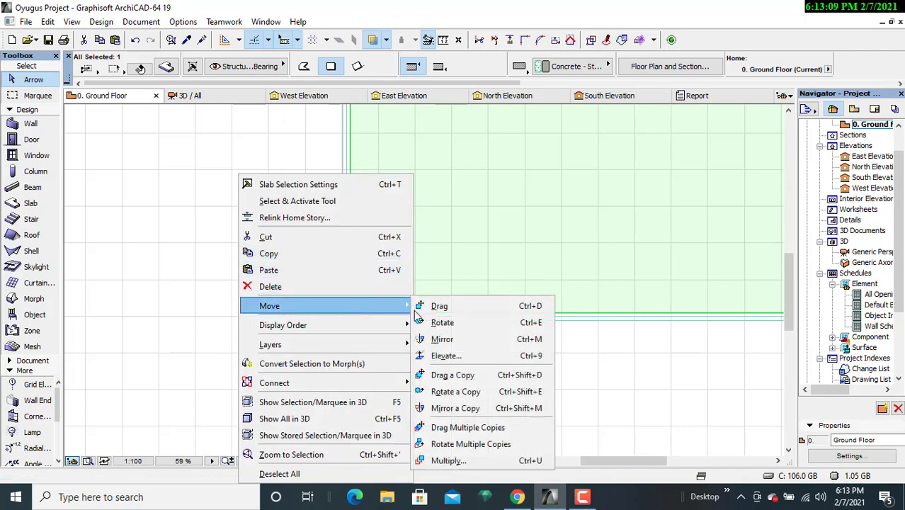
left_click(453, 377)
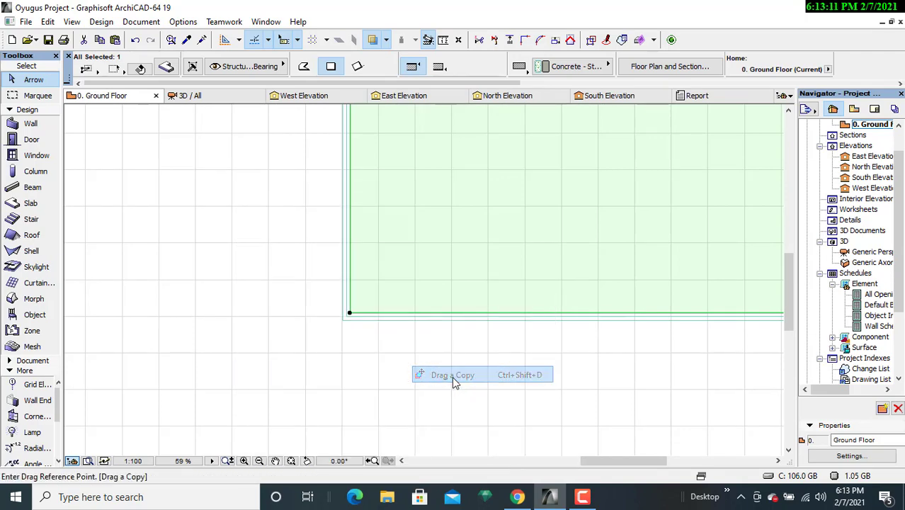
left_click(350, 313)
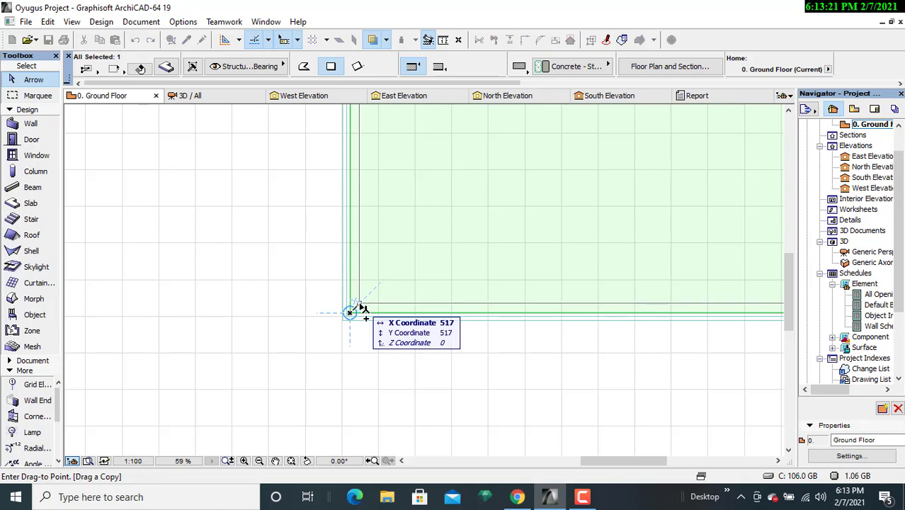
type("200")
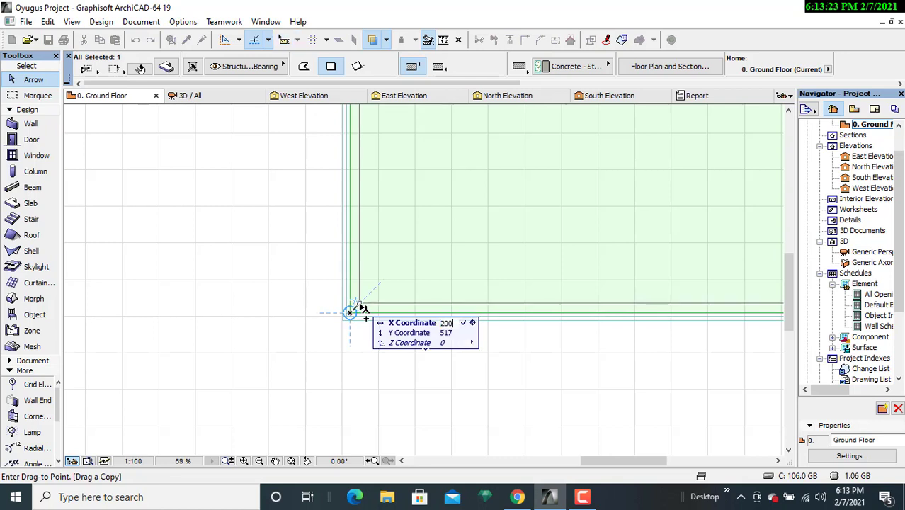
key("Tab")
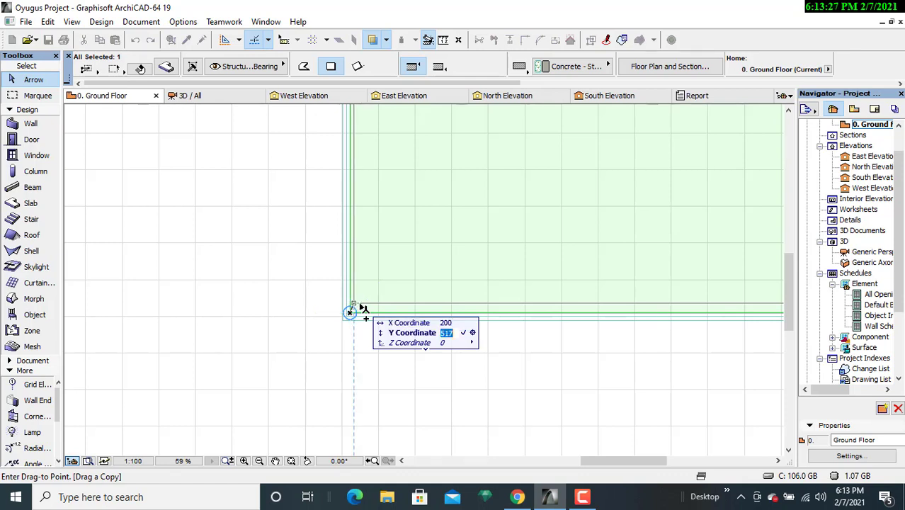
type("200")
key("Return")
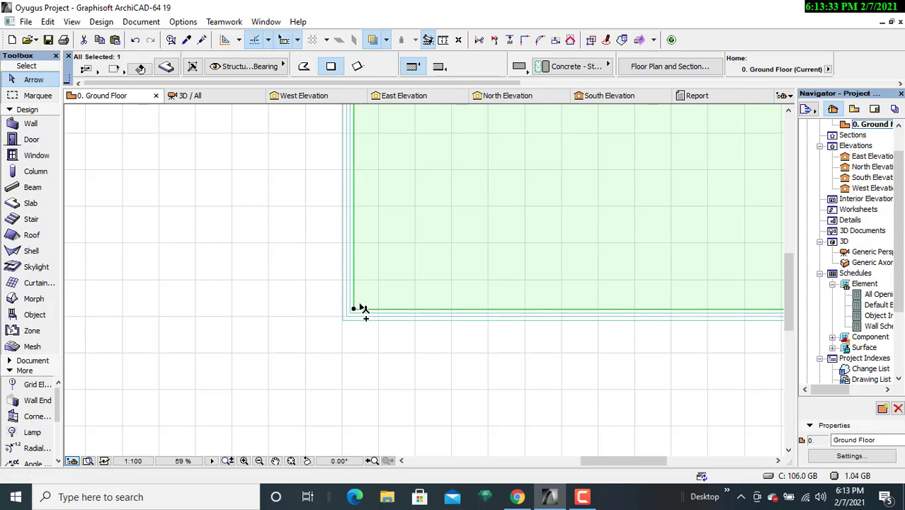
Reposition the new slab copy's upper-left corner straight down with X 0, inset inside the slab below like the earlier steps
scroll(414, 330, "up", 8)
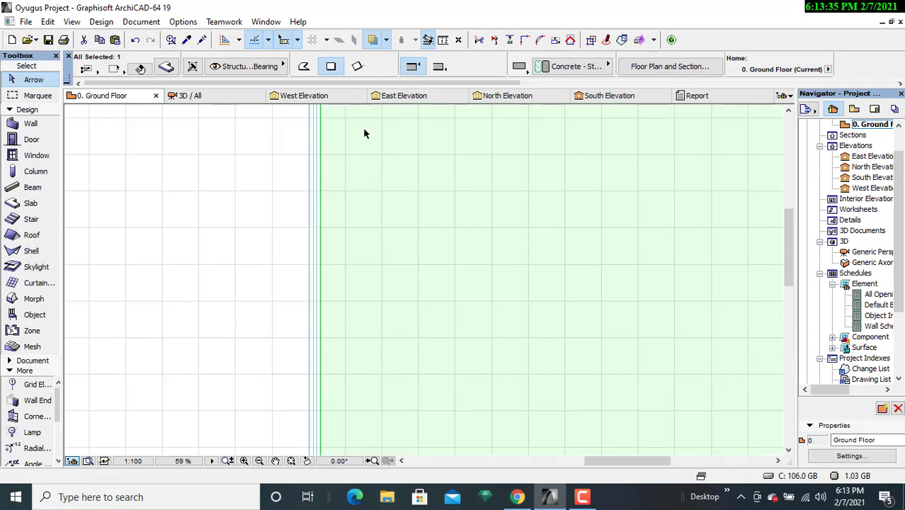
scroll(312, 240, "up", 6)
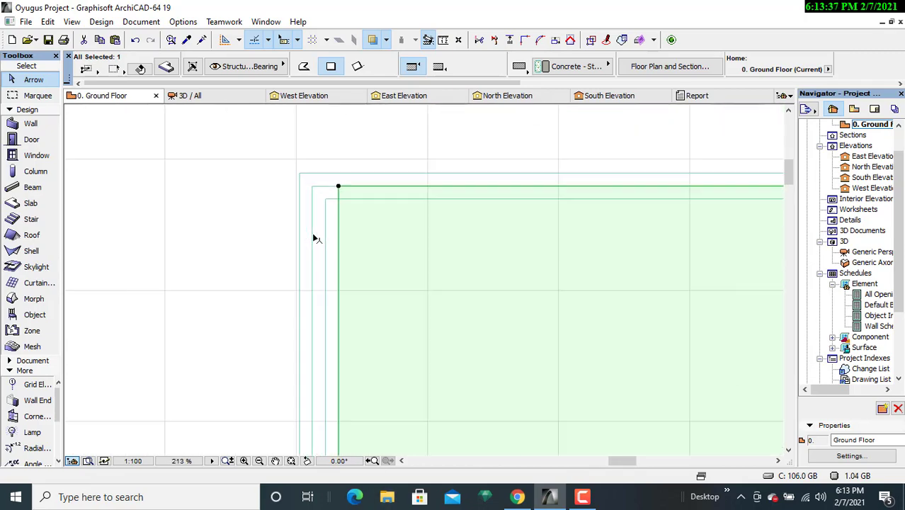
left_click(338, 187)
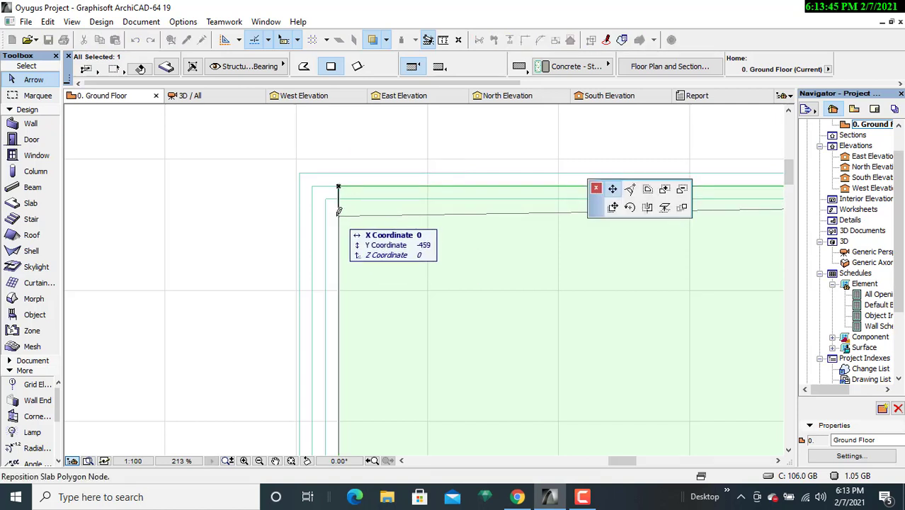
type("-")
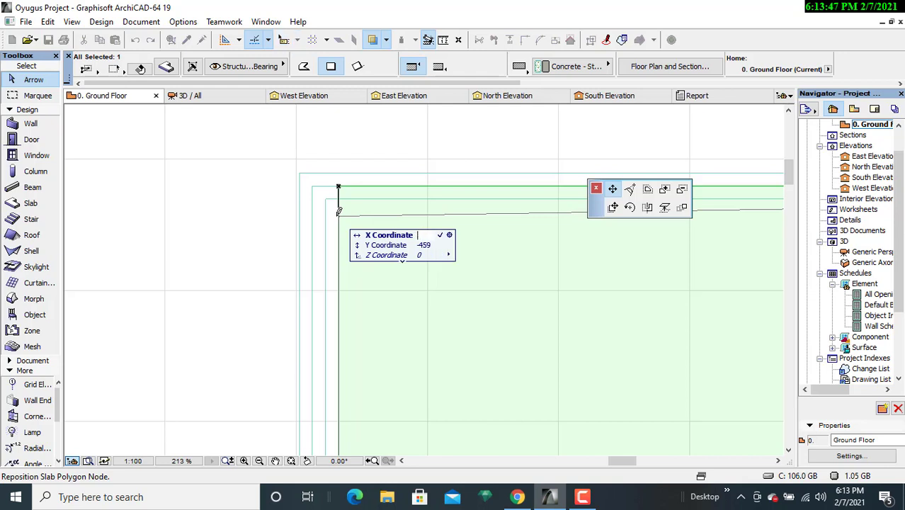
key("Tab")
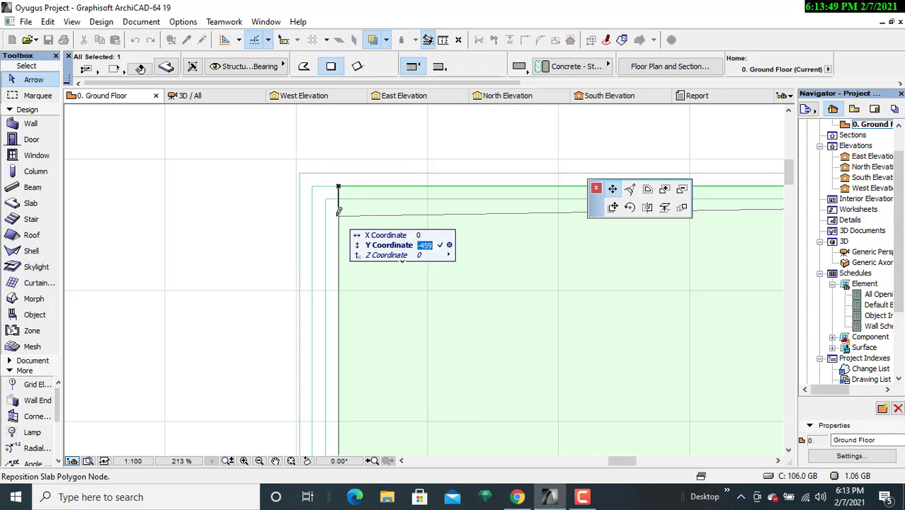
type("-")
key("Return")
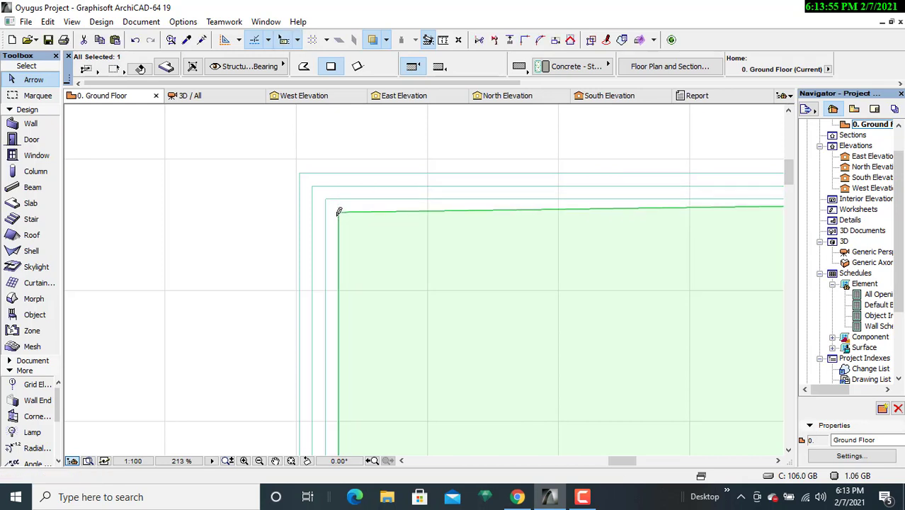
Reposition the selected slab copy's upper-right corner straight down by X 0 and Y -400
middle_click_drag(381, 260, 21, 275)
middle_click_drag(499, 293, 64, 277)
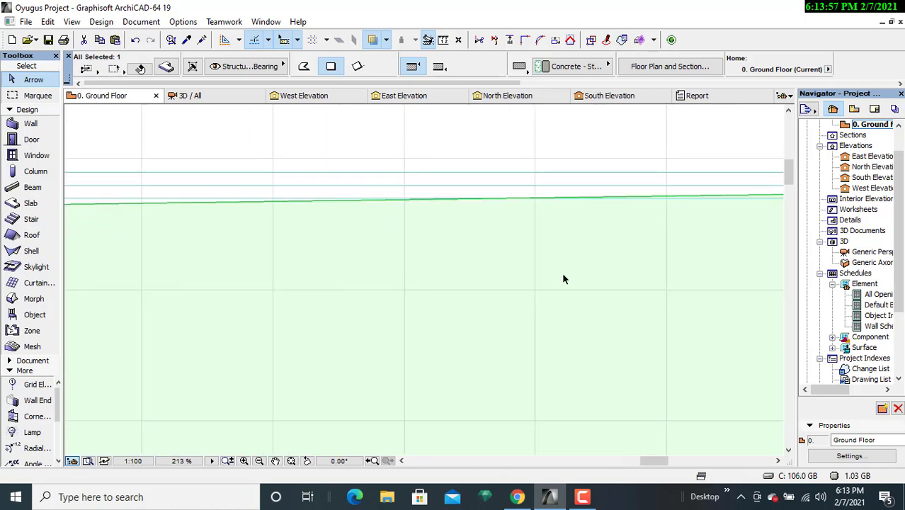
scroll(562, 273, "down", 1)
middle_click_drag(562, 275, 111, 270)
scroll(638, 264, "down", 5)
middle_click_drag(637, 264, 322, 281)
scroll(357, 272, "up", 3)
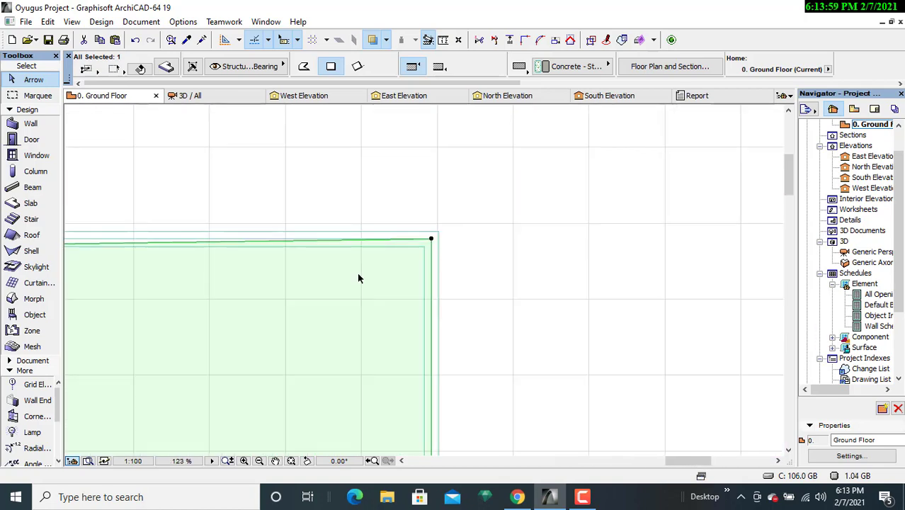
scroll(381, 258, "up", 4)
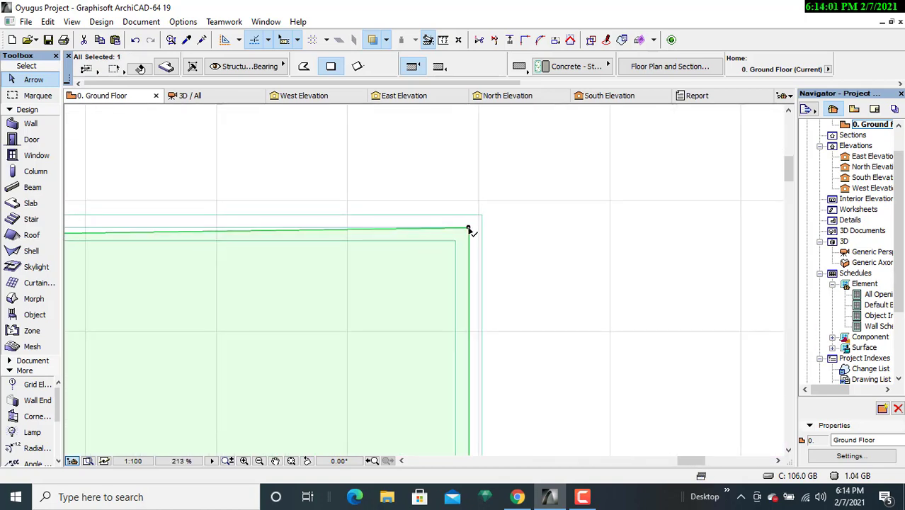
left_click(468, 229)
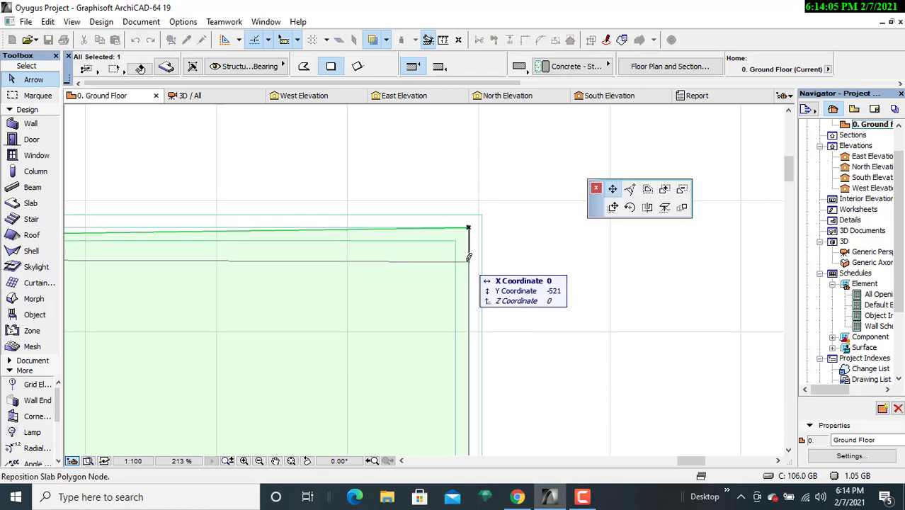
type("0")
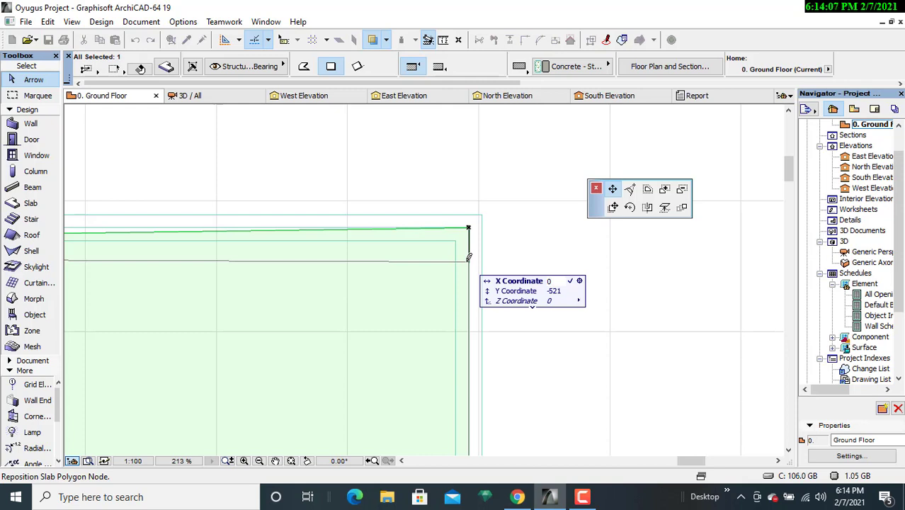
key("Tab")
type("-")
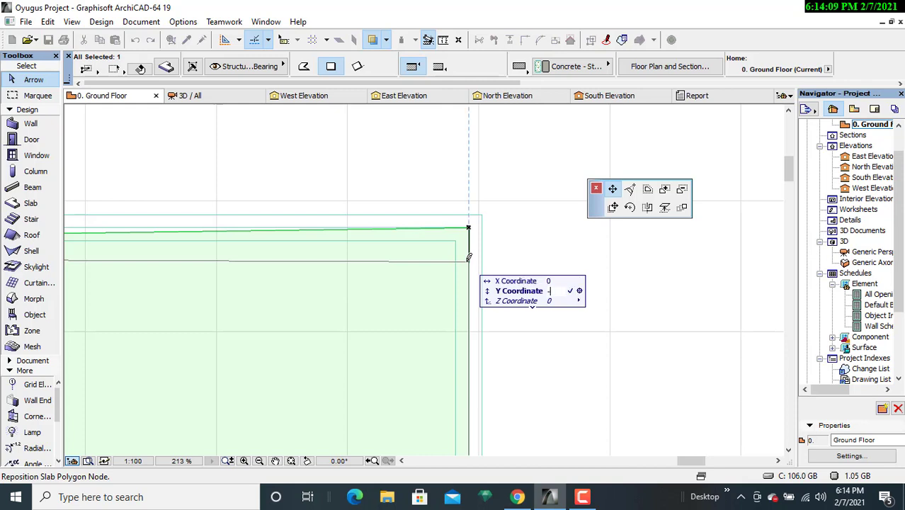
type("400")
key("Return")
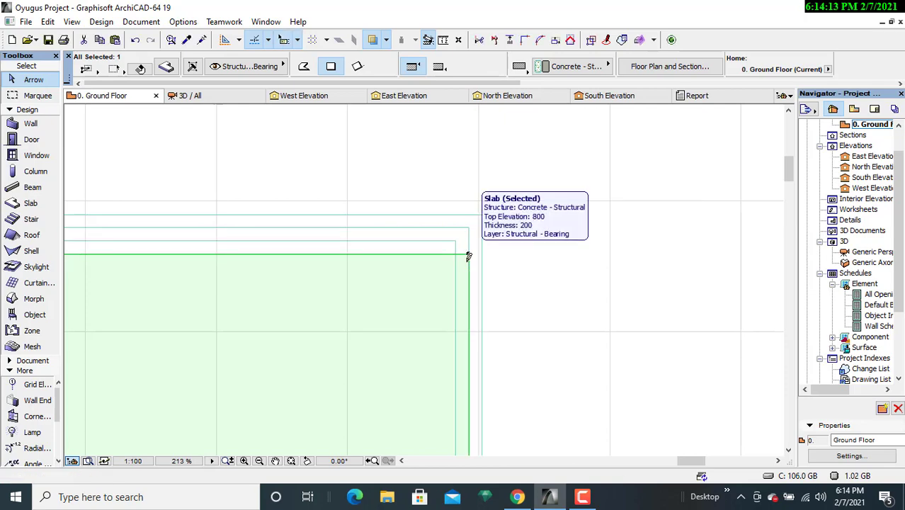
Reposition the slab copy's lower-right corner horizontally inward by X -400 and Y 0
middle_click_drag(419, 274, 554, 215)
scroll(555, 215, "down", 5)
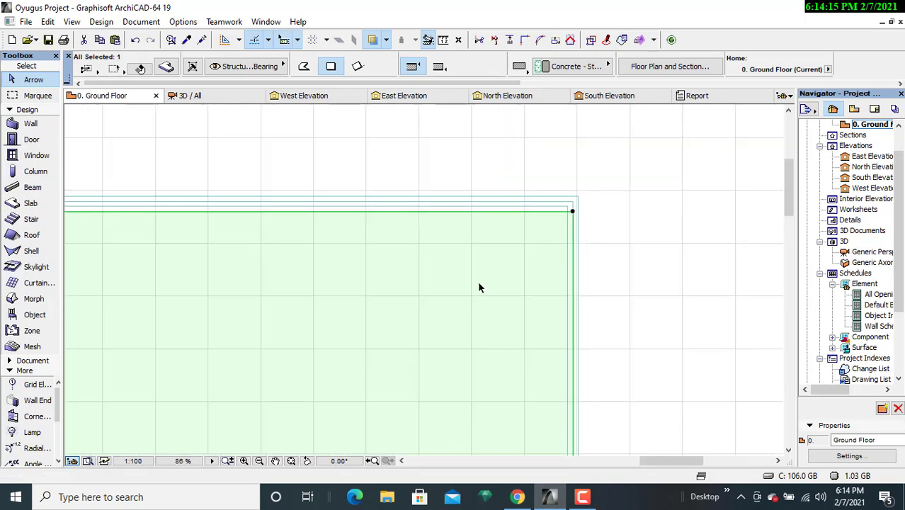
middle_click_drag(479, 282, 490, 168)
scroll(492, 277, "down", 5)
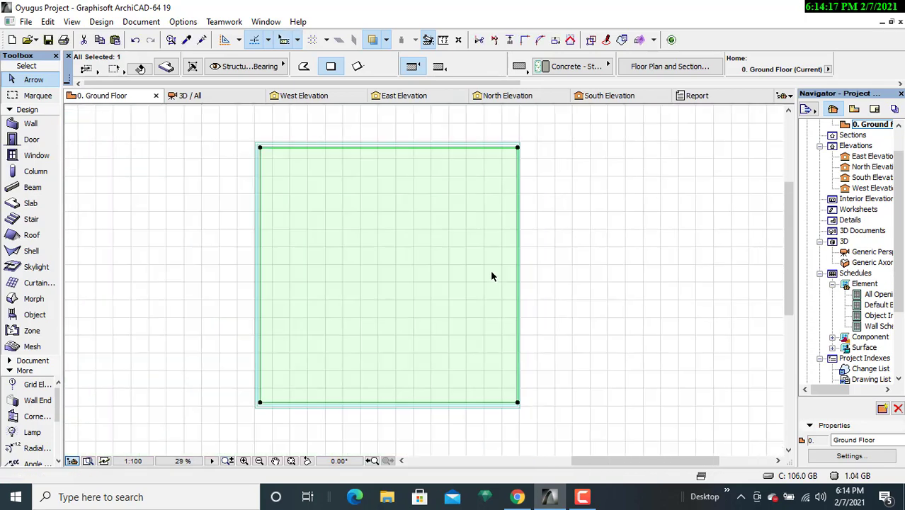
scroll(513, 392, "up", 2)
middle_click_drag(471, 379, 563, 290)
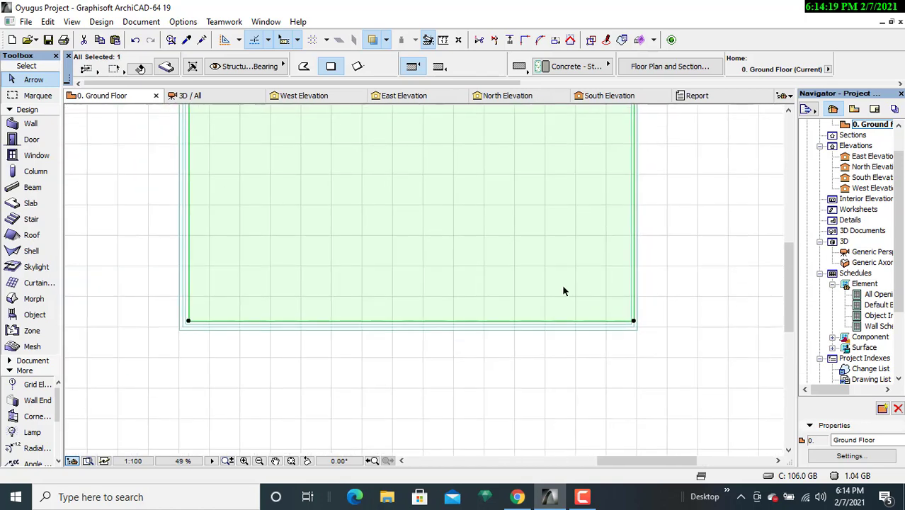
scroll(306, 296, "up", 2)
middle_click_drag(237, 297, 314, 286)
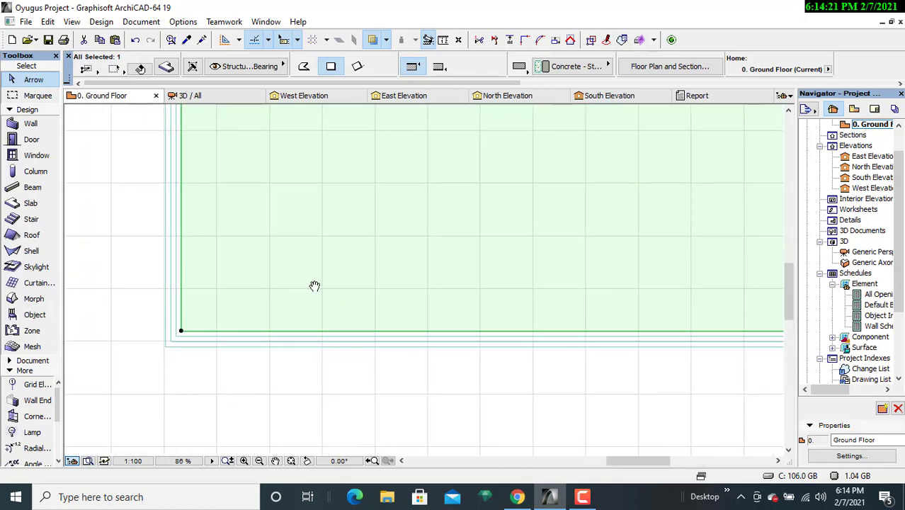
scroll(177, 297, "up", 2)
scroll(180, 303, "up", 2)
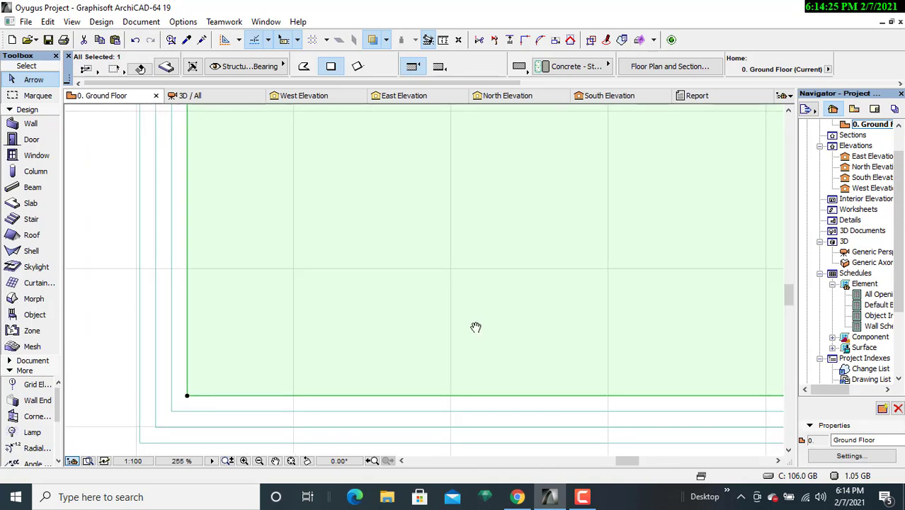
scroll(474, 326, "down", 1)
middle_click_drag(474, 326, 186, 303)
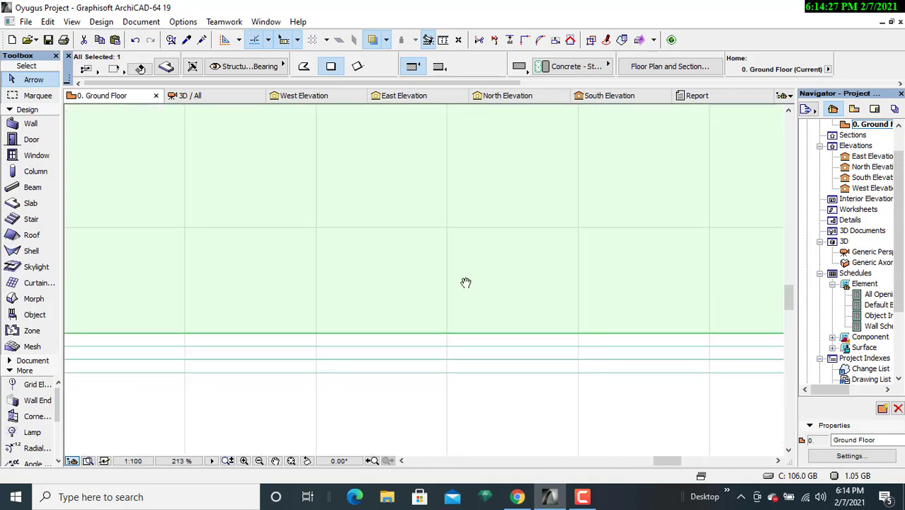
middle_click_drag(465, 282, 199, 303)
scroll(200, 304, "down", 3)
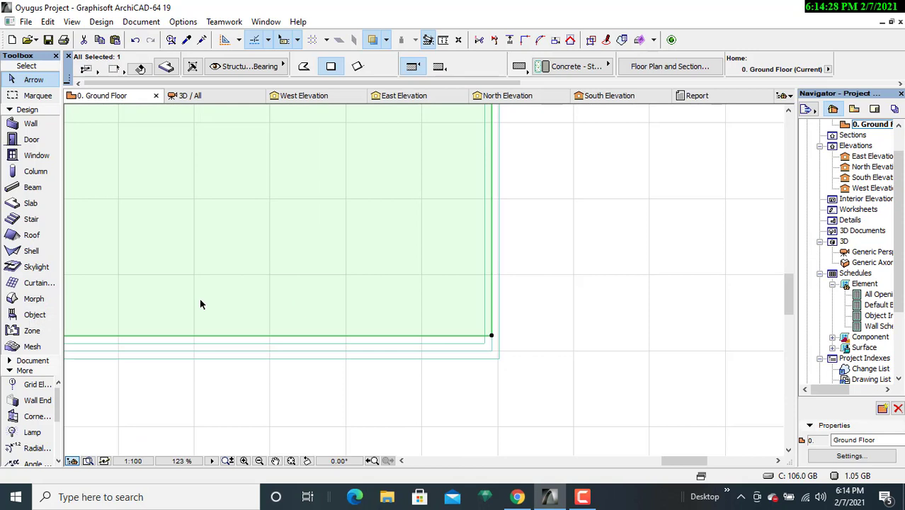
left_click(494, 338)
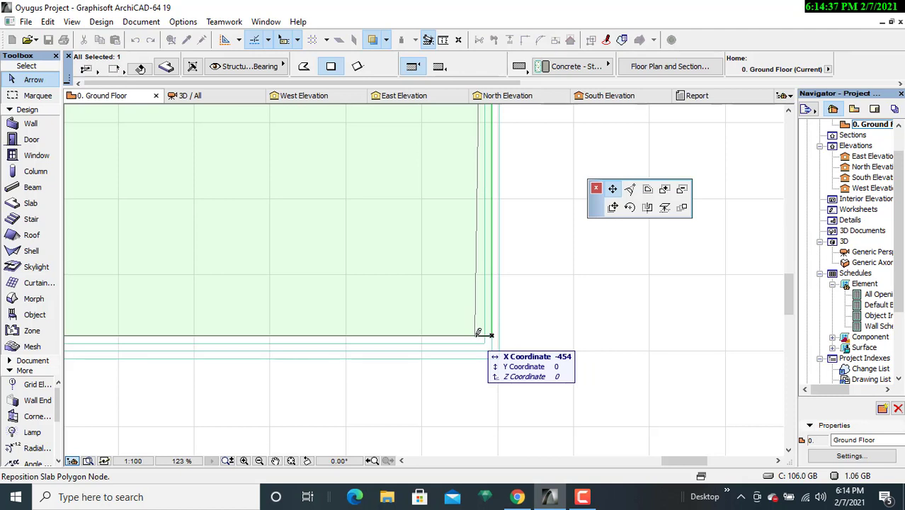
type("-")
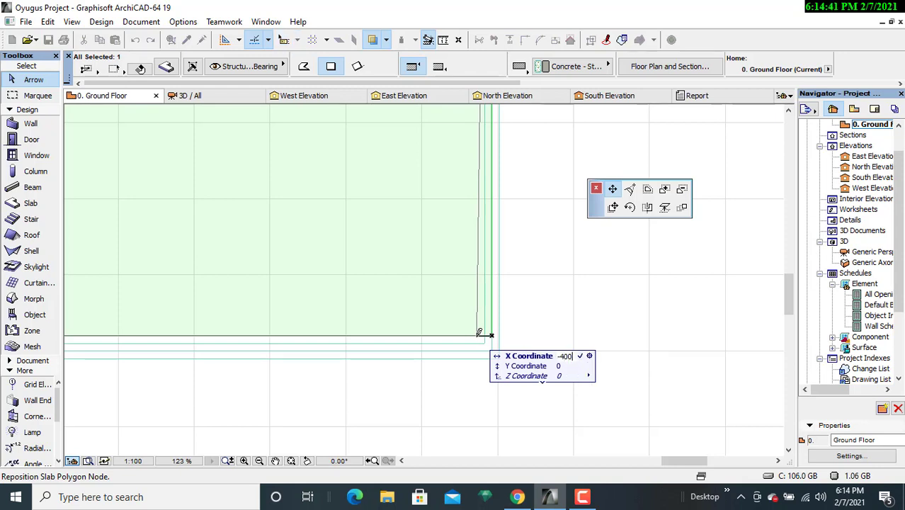
type("400")
key("Tab")
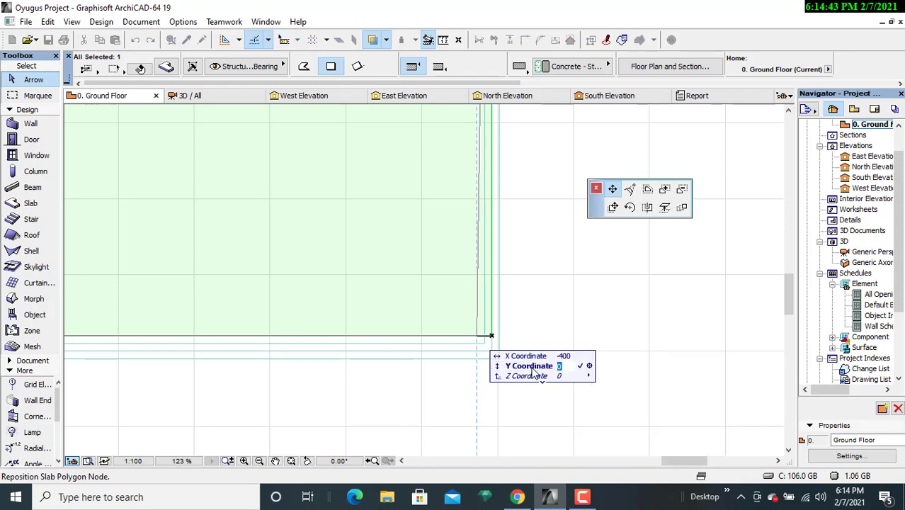
key("Return")
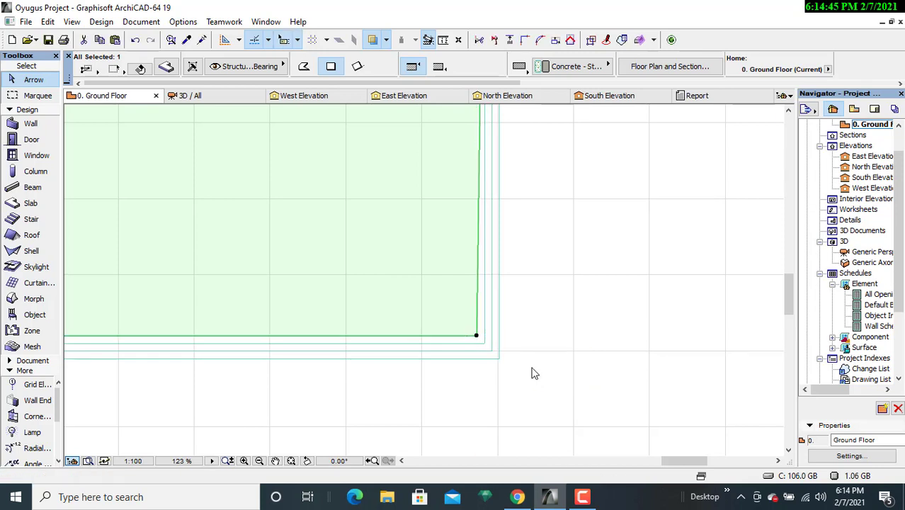
Reposition the slab copy's upper-right corner inward by X -400 to square its right edge, and deselect the slab
middle_click_drag(467, 254, 461, 447)
middle_click_drag(457, 200, 445, 375)
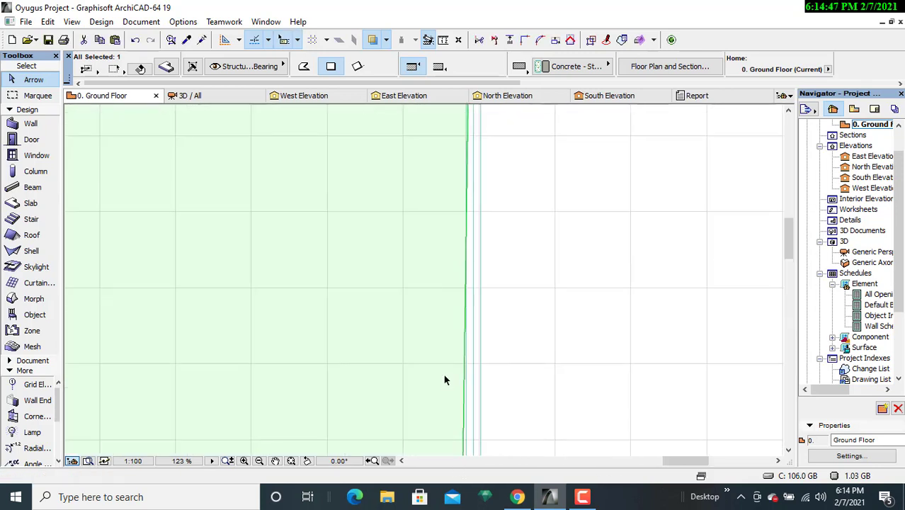
middle_click_drag(460, 154, 452, 334)
middle_click_drag(444, 124, 441, 295)
middle_click_drag(441, 156, 433, 340)
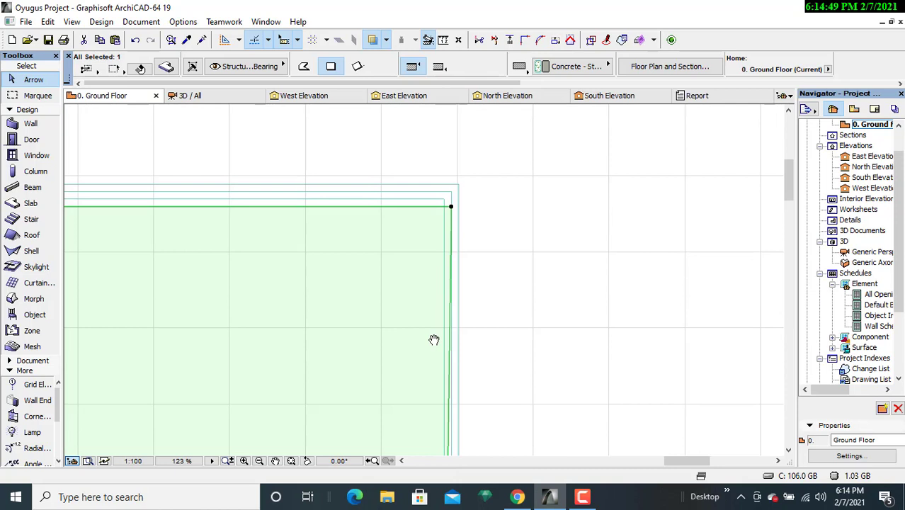
left_click(449, 205)
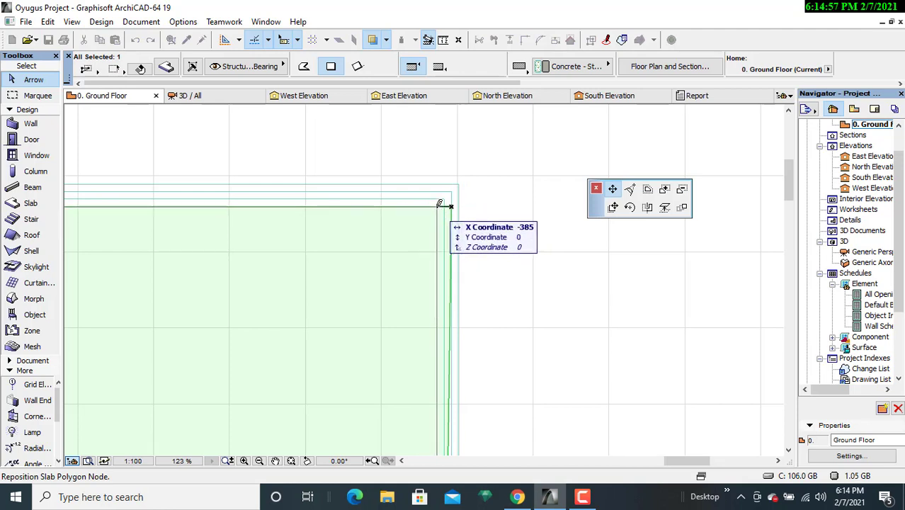
type("x-")
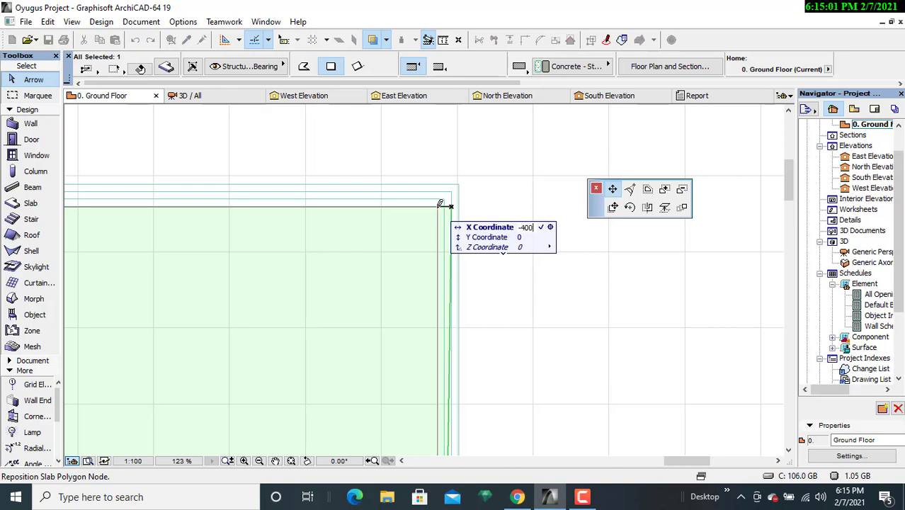
type("400")
key("Return")
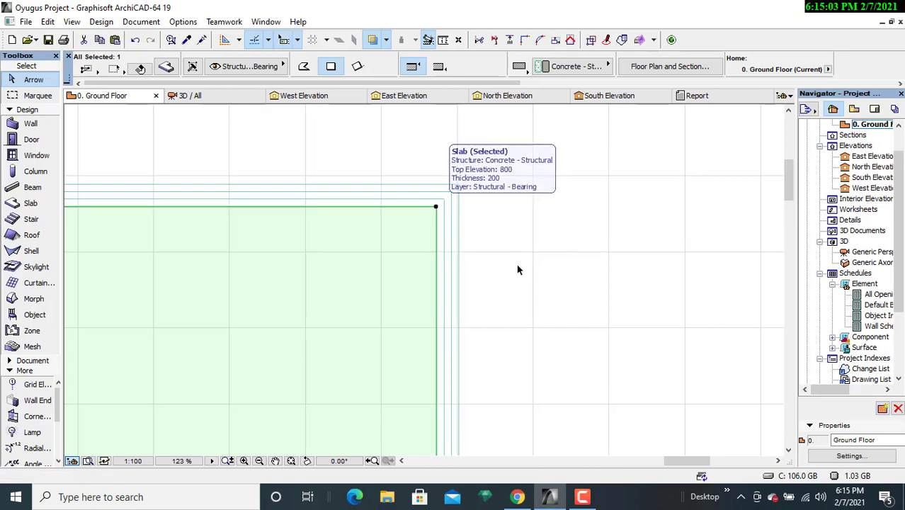
left_click(516, 264)
Select the innermost slab and check how its edges nest inside the other slab outlines on the floor plan
middle_click_drag(177, 306, 326, 293)
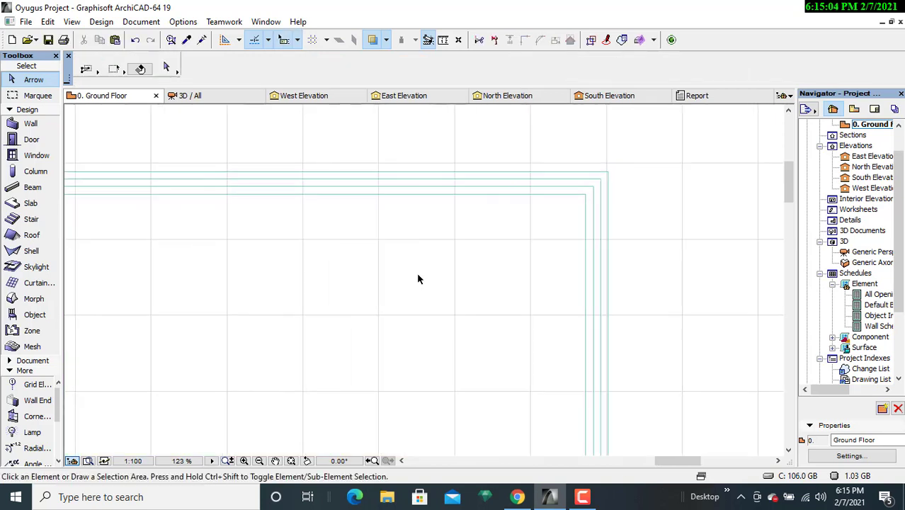
left_click(428, 199)
scroll(418, 209, "down", 7)
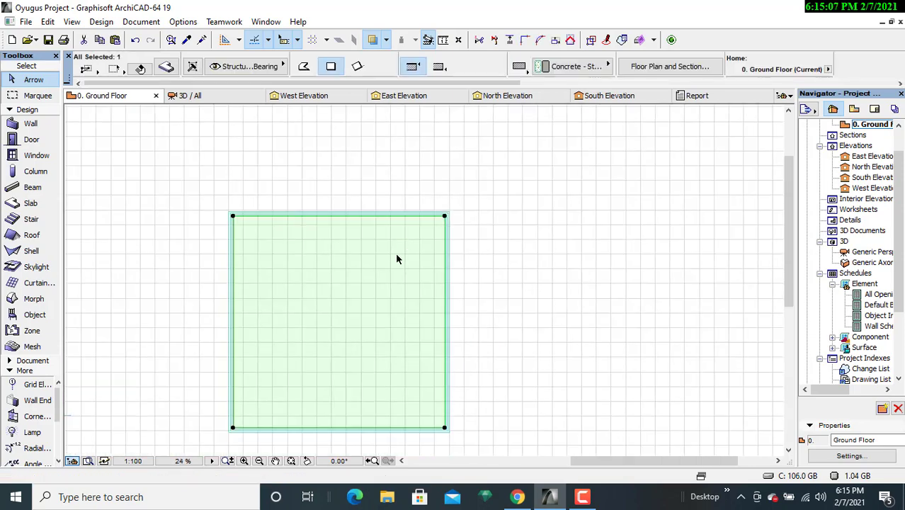
middle_click_drag(473, 208, 521, 168)
scroll(411, 243, "up", 4)
middle_click_drag(359, 276, 445, 139)
scroll(406, 214, "up", 2)
scroll(333, 257, "up", 2)
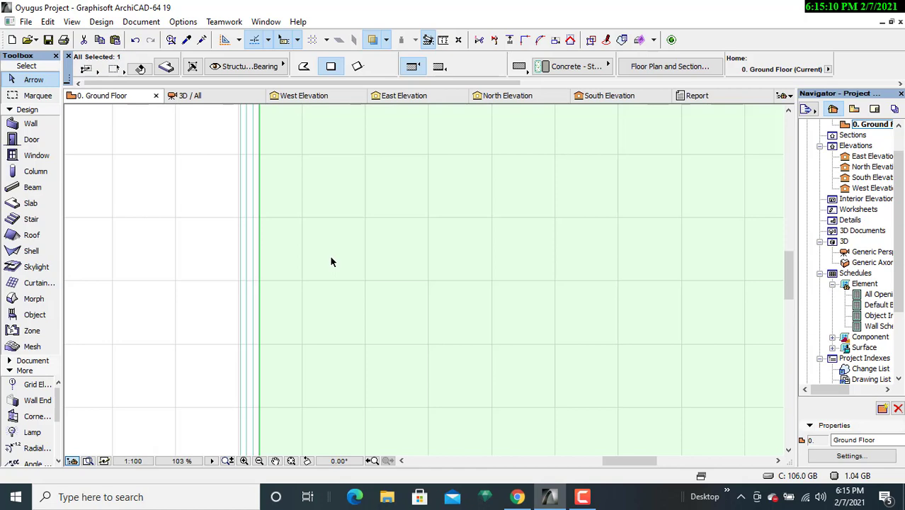
Examine the stepped edges, corners and top surface of the slab stack in the 3D view
left_click(229, 99)
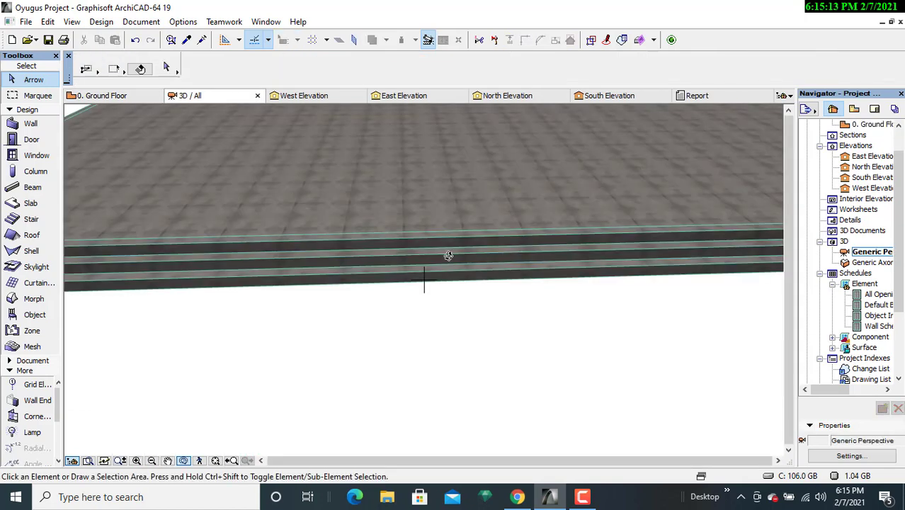
middle_click_drag(448, 255, 212, 280, "shift")
scroll(475, 269, "down", 6)
middle_click_drag(429, 306, 596, 294, "shift")
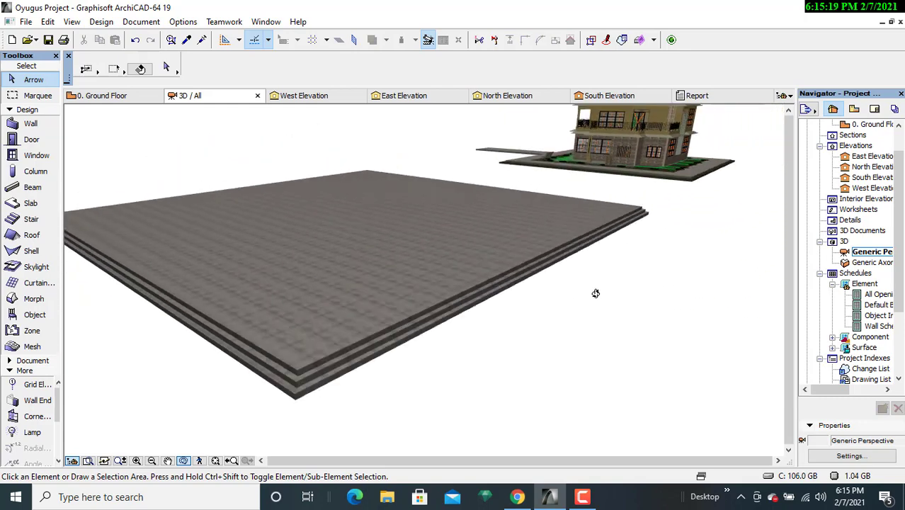
middle_click_drag(428, 342, 257, 344, "shift")
scroll(257, 344, "up", 3)
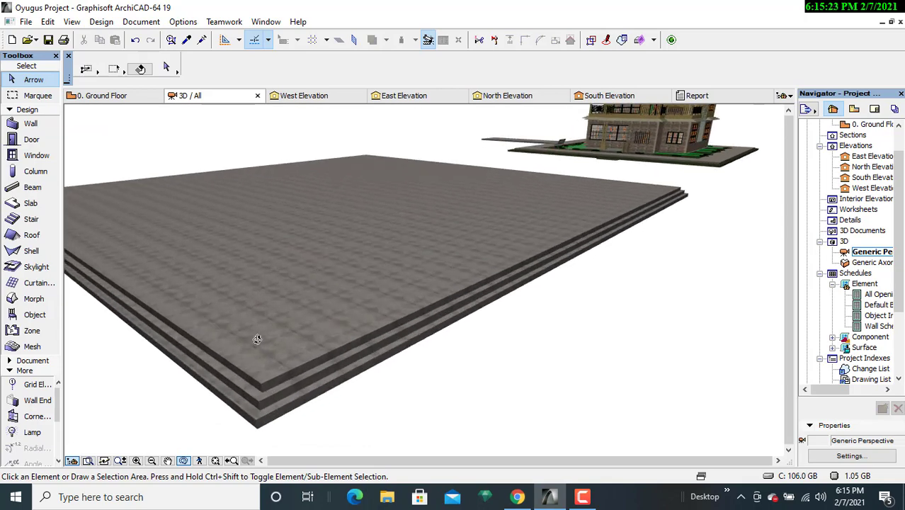
middle_click_drag(319, 318, 458, 285, "shift")
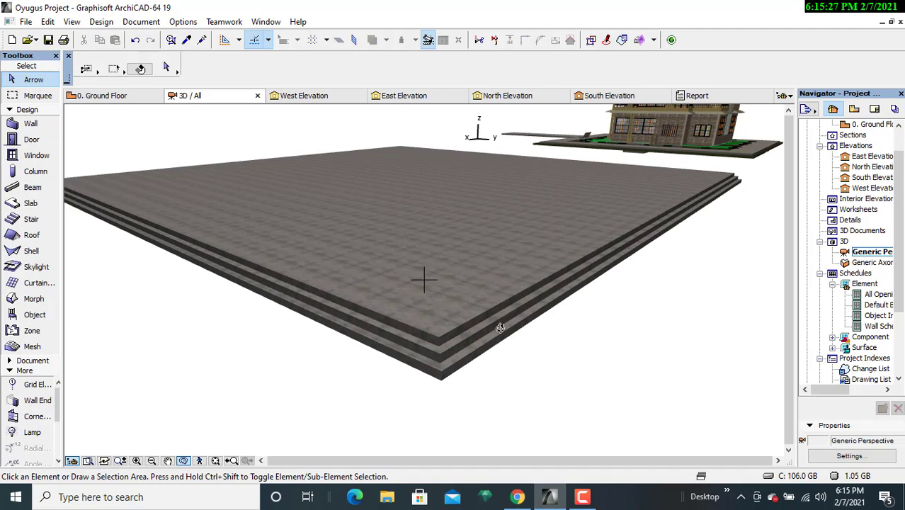
middle_click_drag(441, 224, 467, 266, "shift")
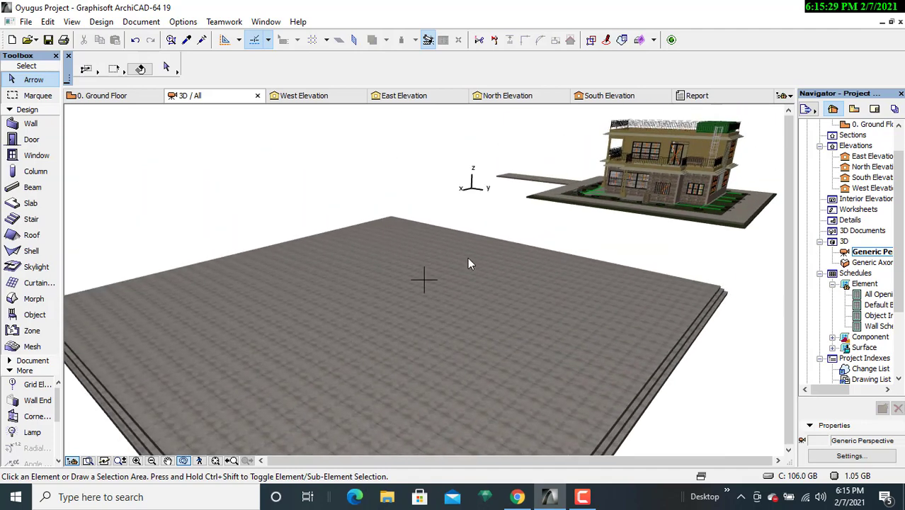
middle_click_drag(485, 331, 295, 339, "shift")
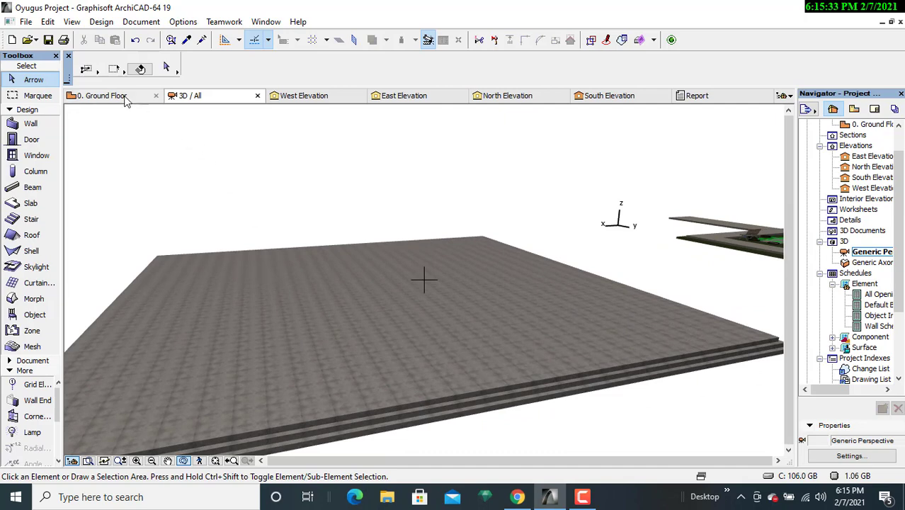
left_click_drag(387, 418, 334, 410)
left_click_drag(522, 367, 472, 358)
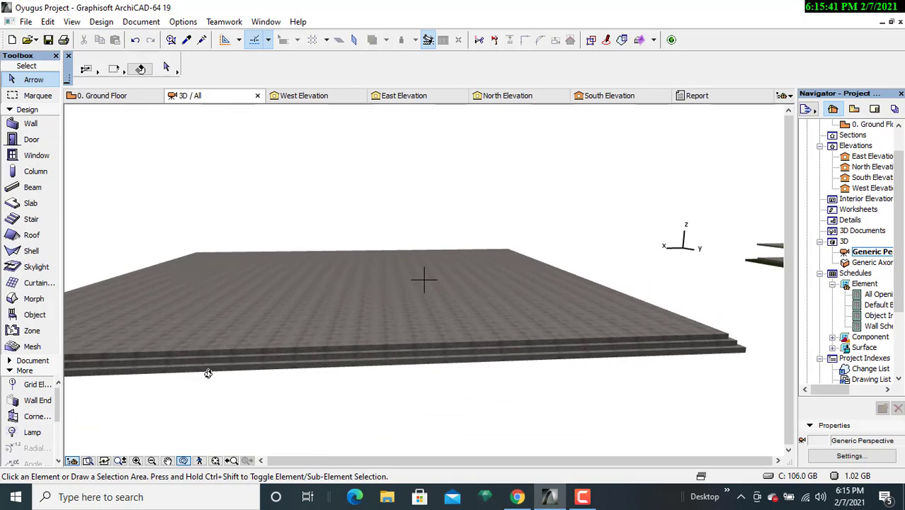
left_click_drag(326, 333, 355, 427)
left_click_drag(462, 258, 404, 249)
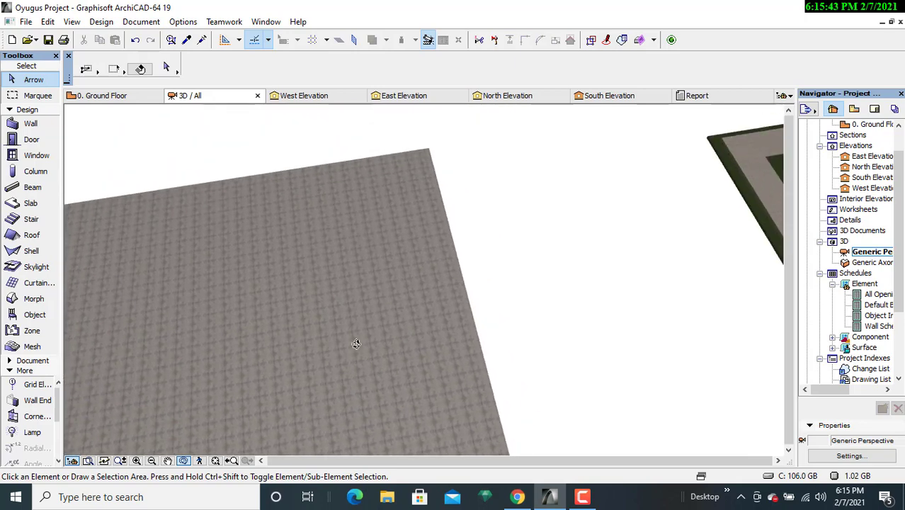
left_click_drag(423, 204, 36, 173)
left_click_drag(303, 347, 403, 286)
scroll(403, 286, "up", 8)
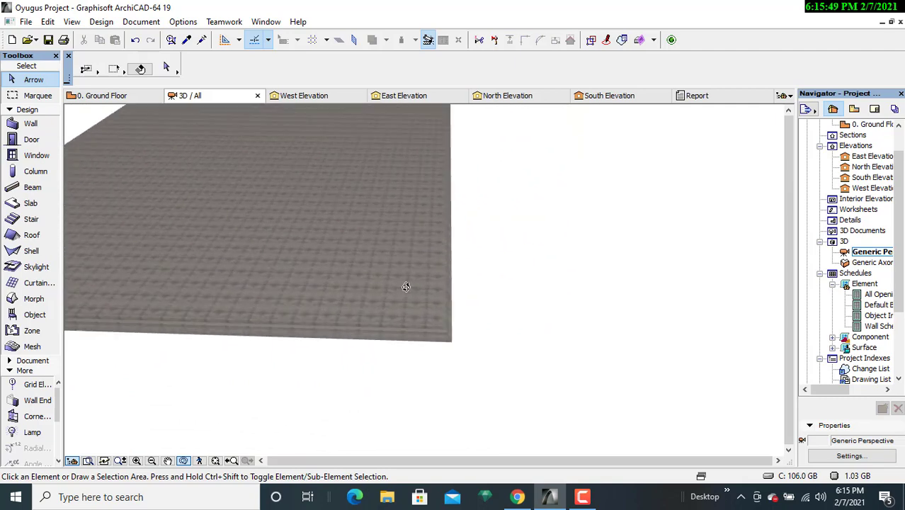
Set the selected innermost slab's elevation to 100 relative to Project Zero in its slab settings
left_click_drag(436, 347, 420, 240)
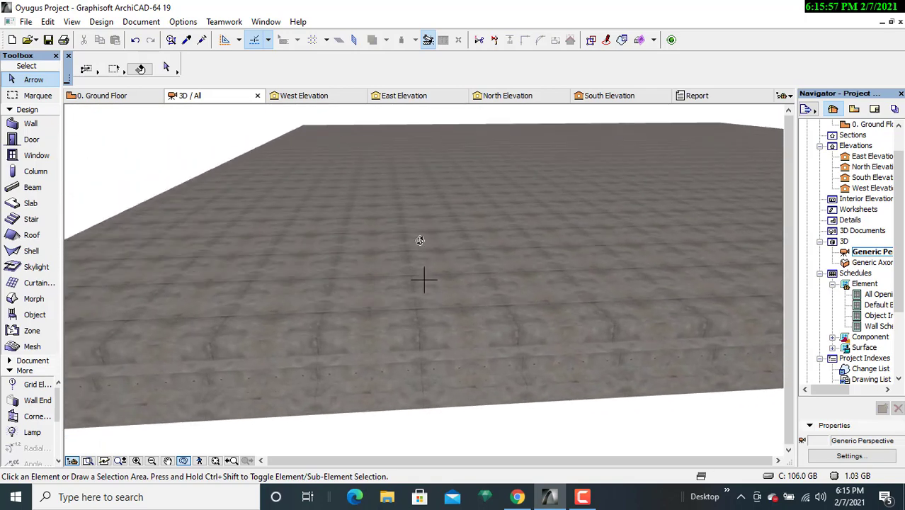
left_click_drag(209, 295, 334, 272)
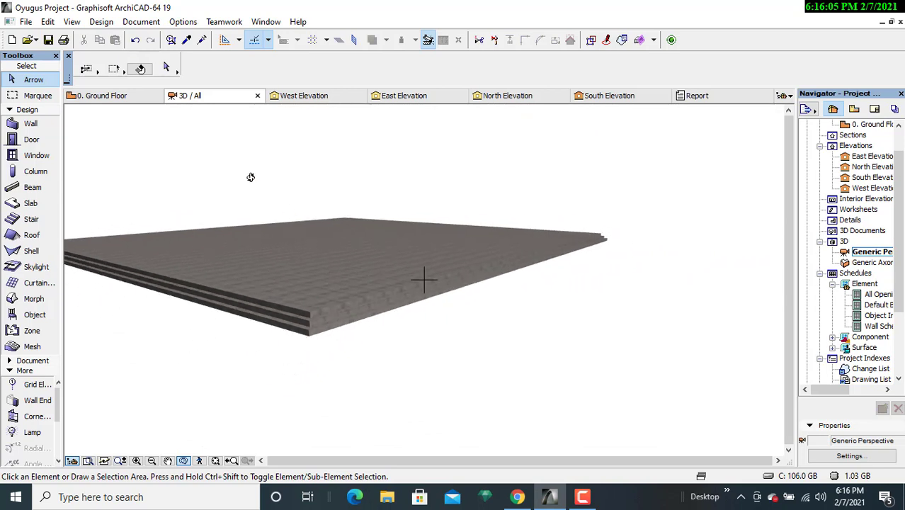
left_click(113, 96)
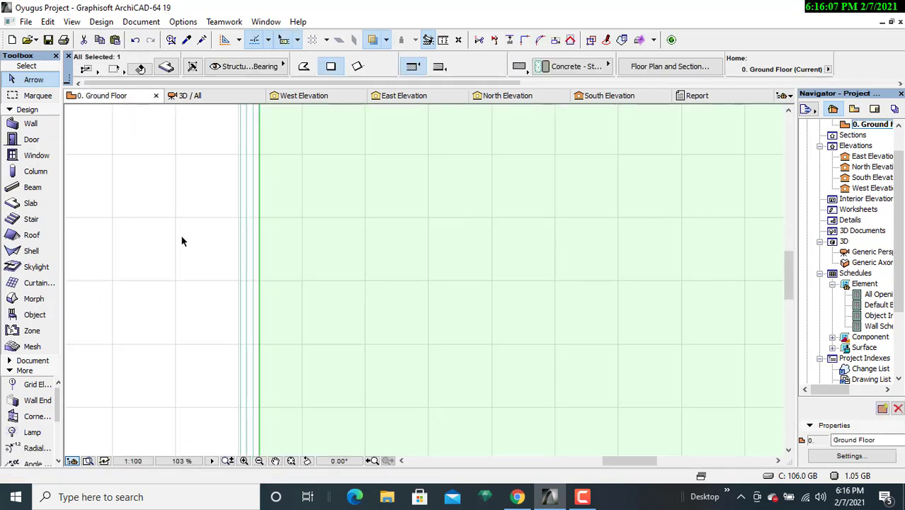
left_click(166, 69)
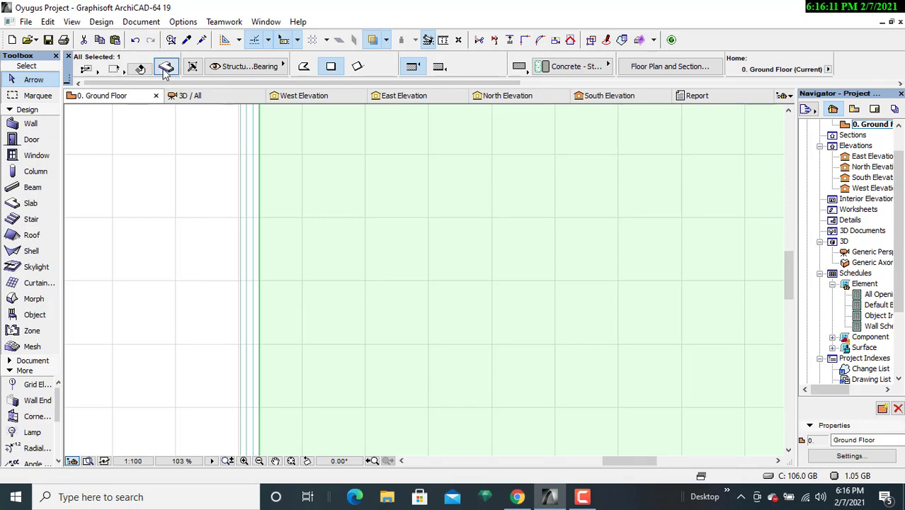
left_click(307, 222)
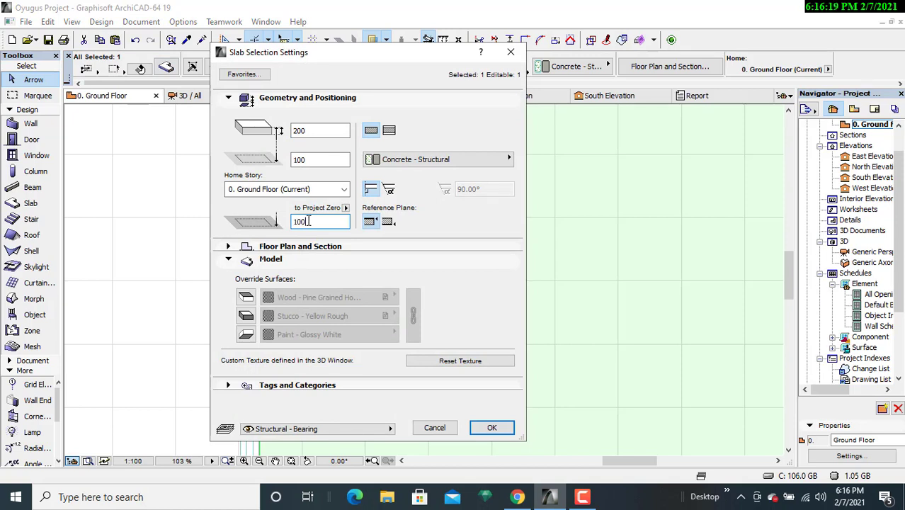
left_click(490, 428)
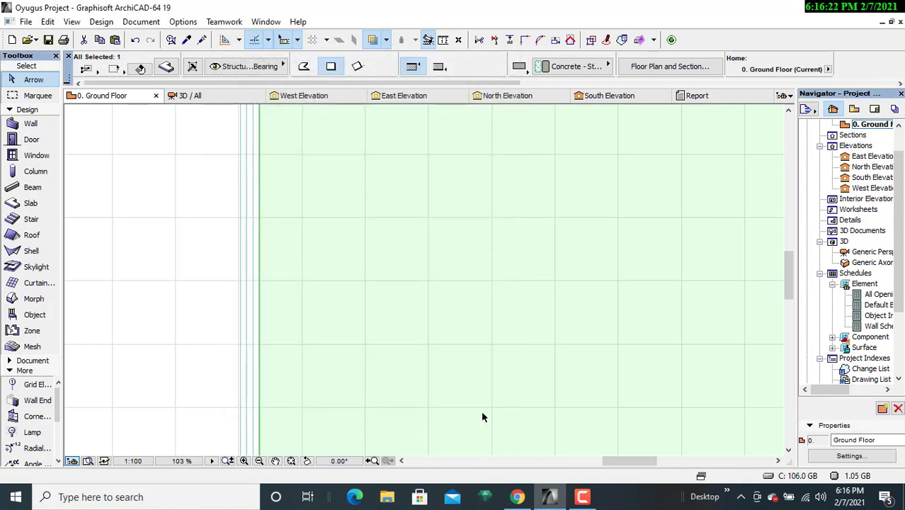
Inspect the raised top slab and the stepped corners of the whole slab stack in the 3D view
left_click(189, 96)
left_click_drag(228, 251, 254, 305)
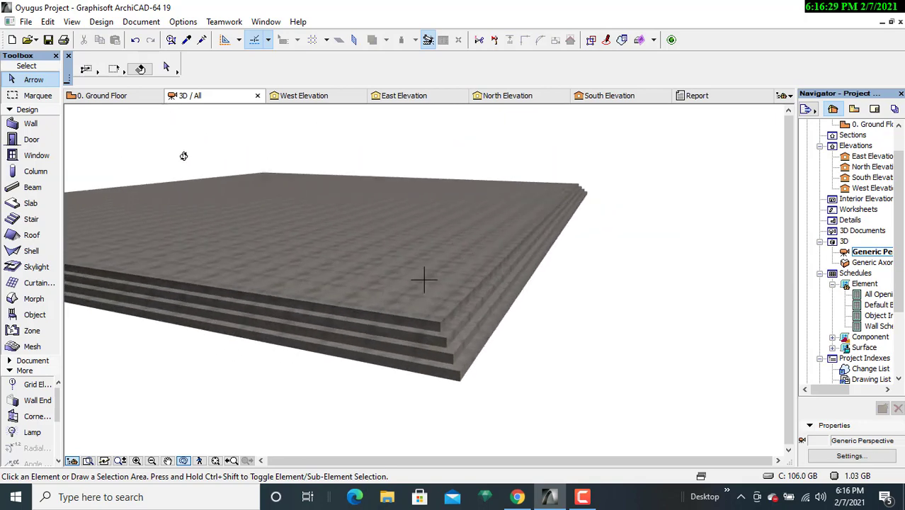
middle_click_drag(190, 173, 395, 206)
scroll(394, 206, "down", 4)
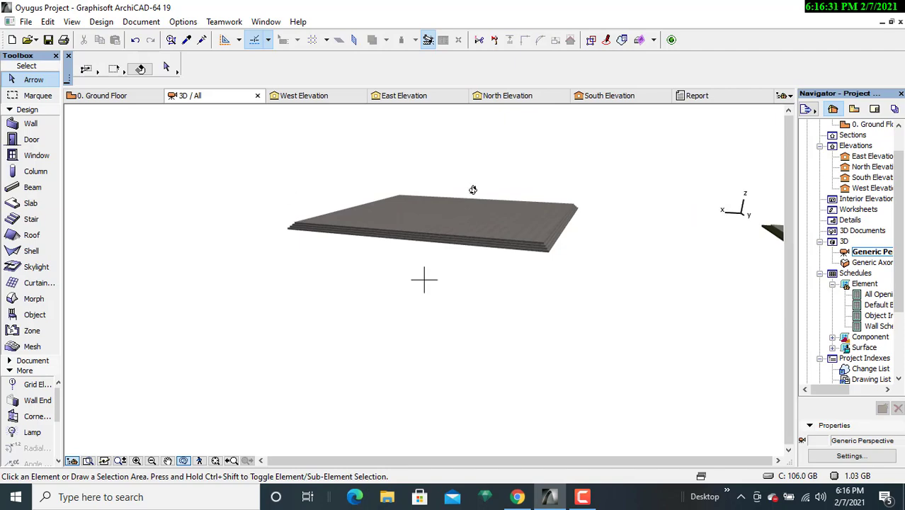
Examine the stepped slab bands around the two-storey house at the upper floor and roof levels, including the balcony corner
middle_click_drag(473, 190, 133, 212)
middle_click_drag(316, 214, 159, 231)
scroll(364, 285, "up", 8)
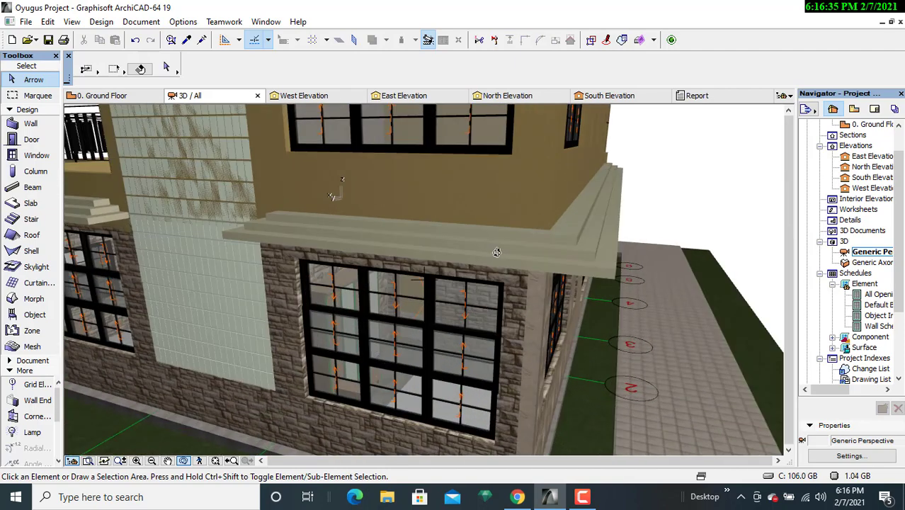
middle_click_drag(607, 216, 396, 224, "shift")
middle_click_drag(453, 231, 286, 205, "shift")
scroll(320, 207, "down", 4)
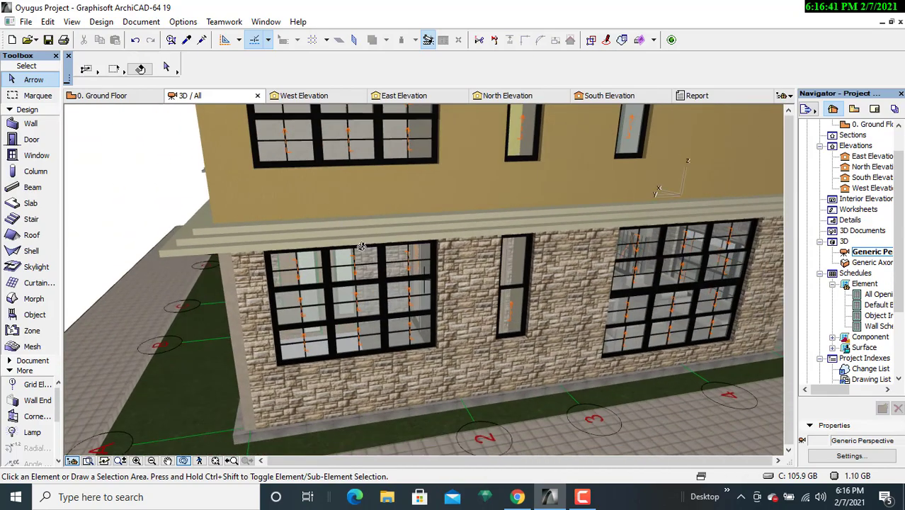
middle_click_drag(362, 246, 263, 219, "shift")
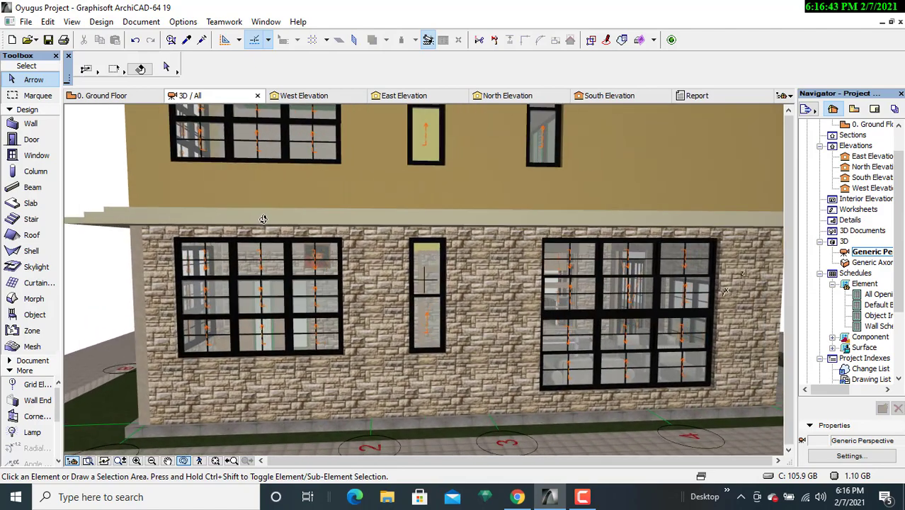
scroll(273, 220, "down", 2)
middle_click_drag(205, 219, 84, 228)
middle_click_drag(470, 242, 440, 286, "shift")
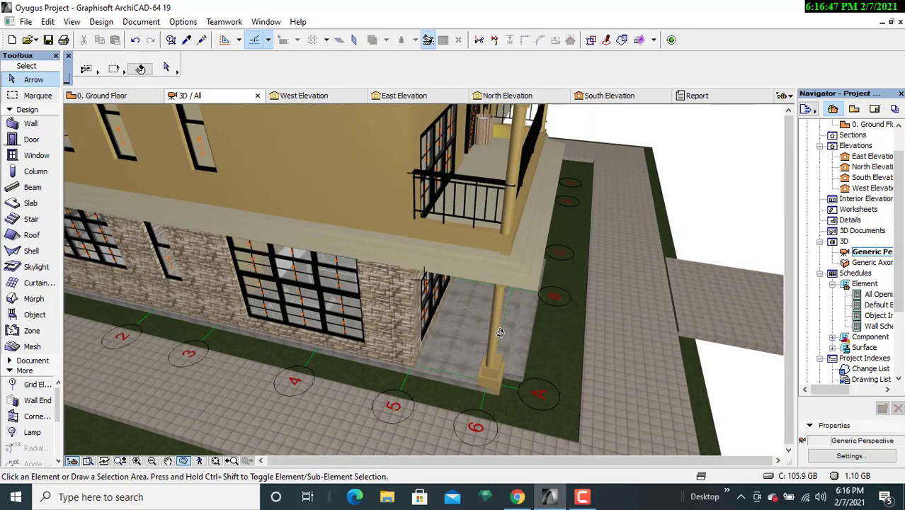
middle_click_drag(273, 178, 503, 187, "shift")
scroll(357, 214, "down", 3)
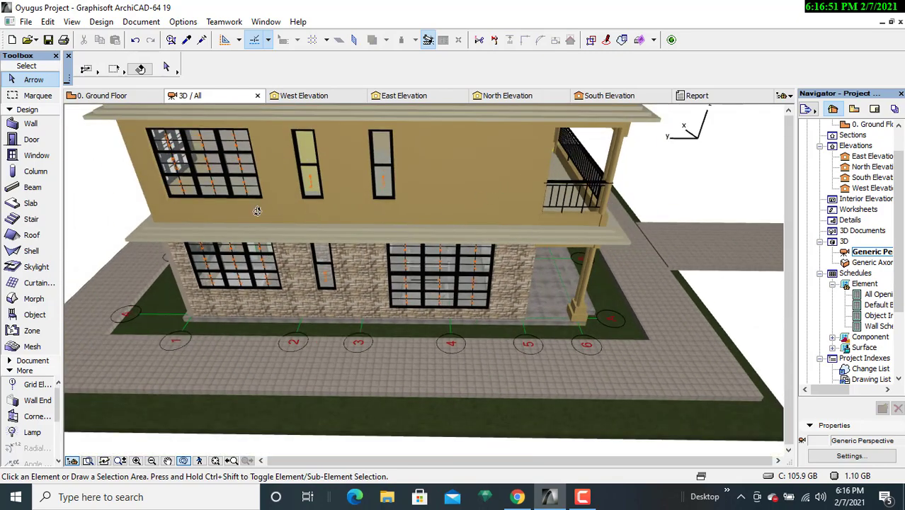
middle_click_drag(219, 208, 247, 162, "shift")
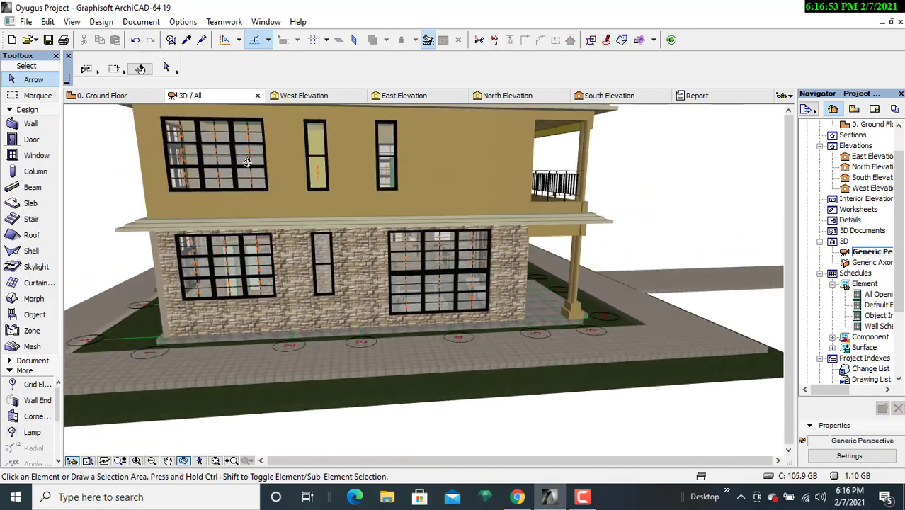
middle_click_drag(199, 192, 443, 256, "shift")
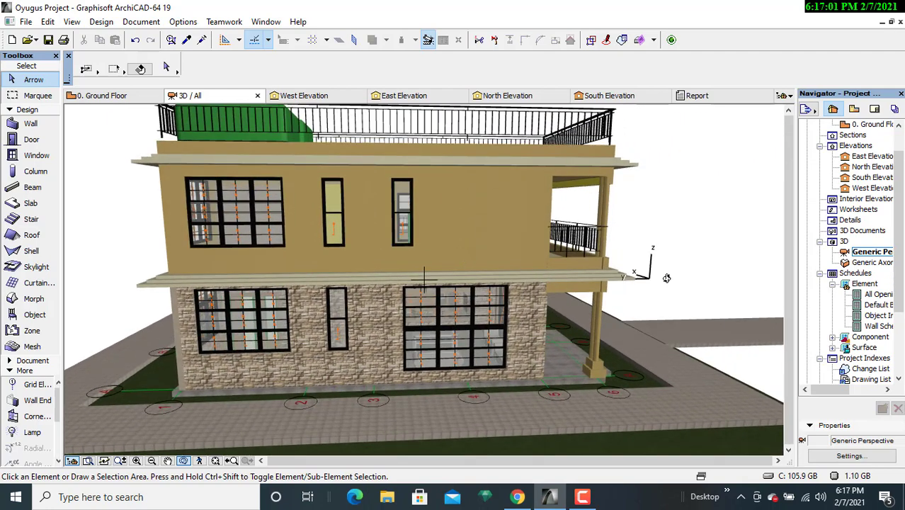
middle_click_drag(667, 277, 486, 283, "shift")
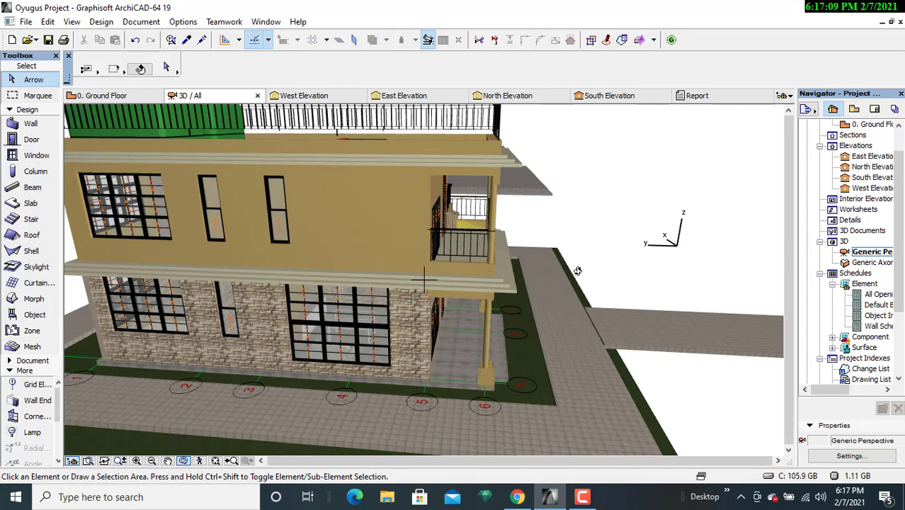
left_click(585, 498)
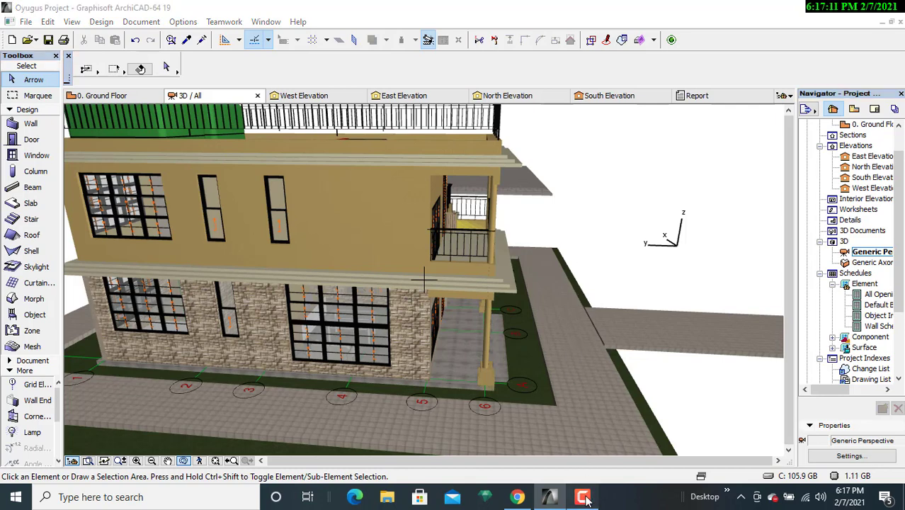
left_click(876, 437)
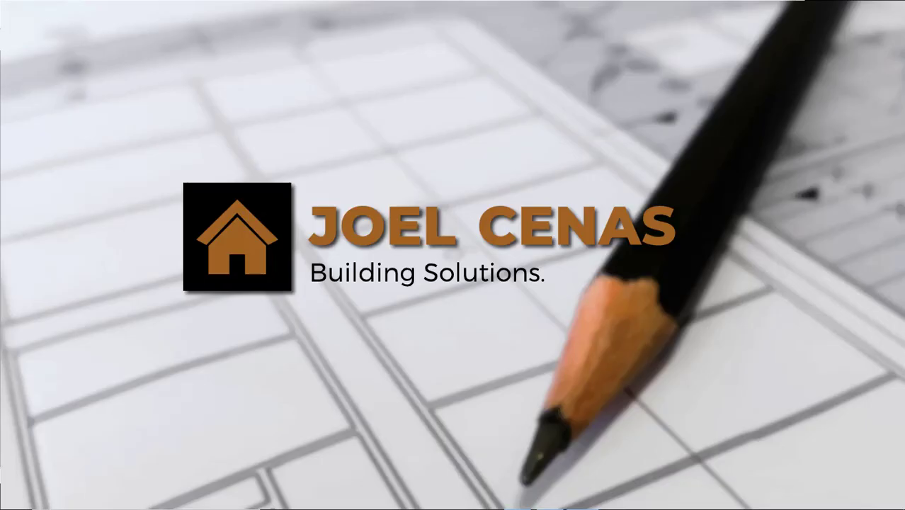